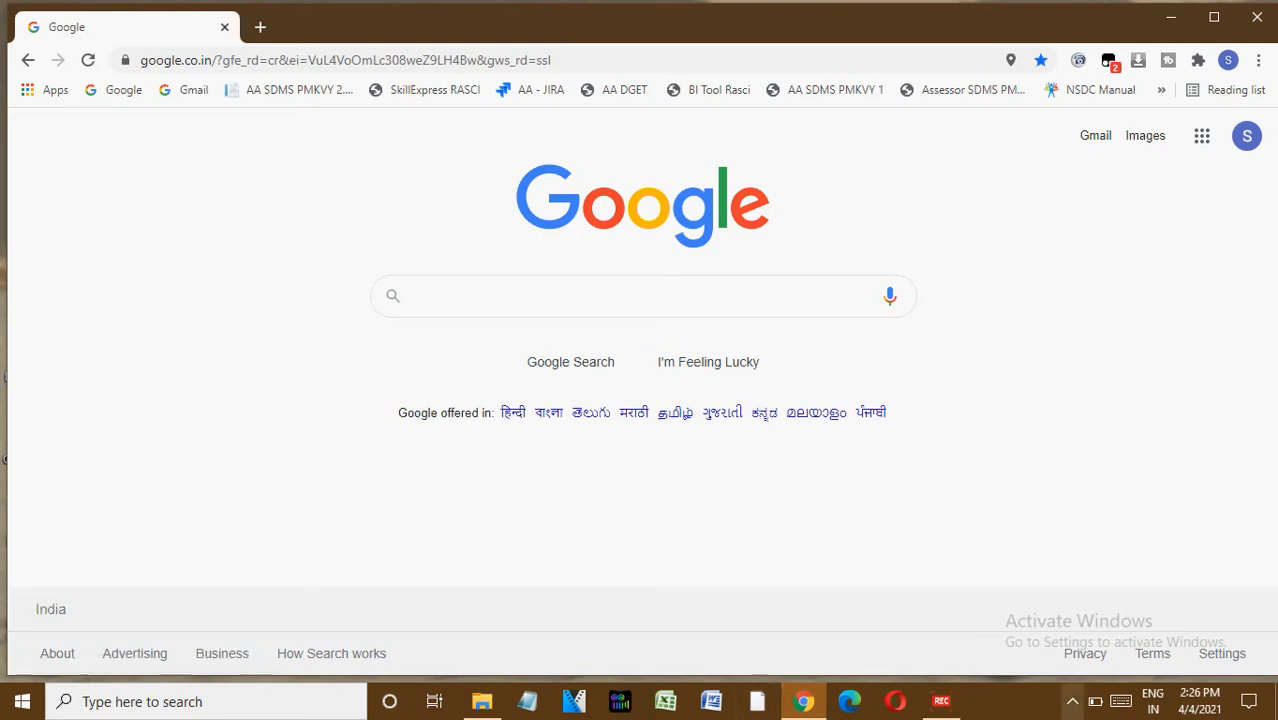
Search Google for ssoid.
{"action": "left_click", "coordinate": [1072, 702]}
{"action": "left_click", "coordinate": [930, 510]}
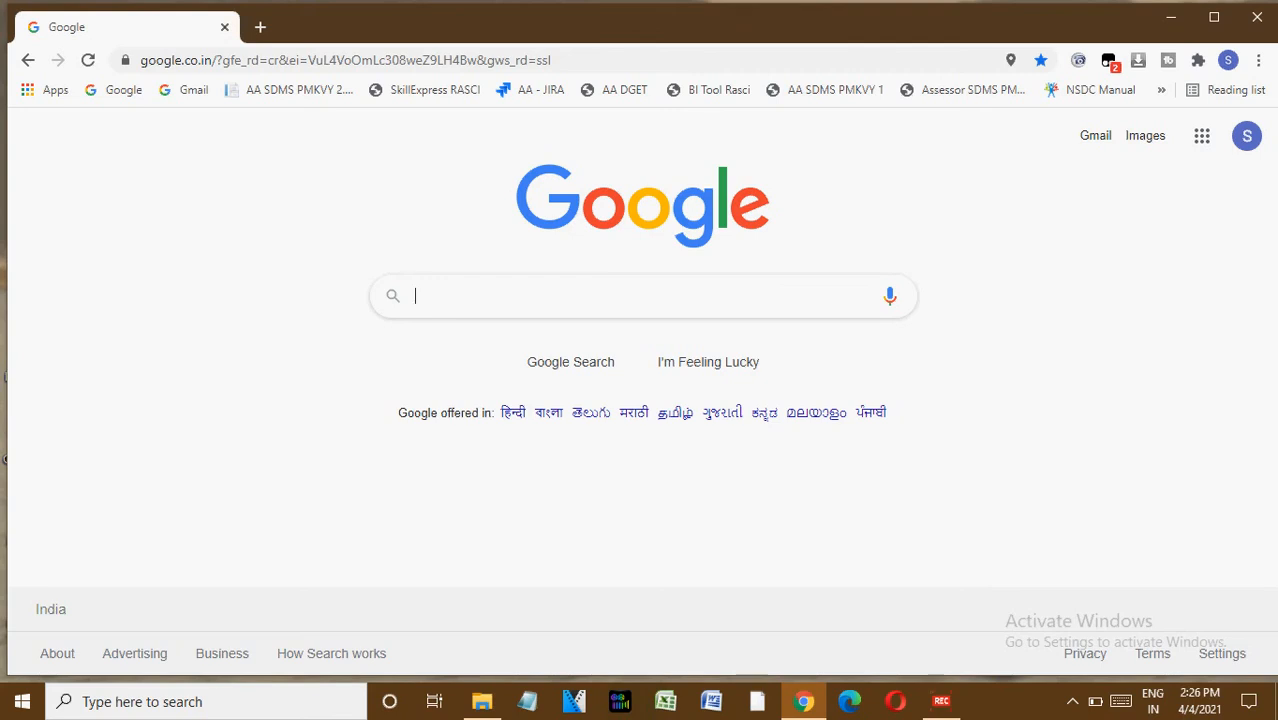
{"action": "type", "text": "ssoid"}
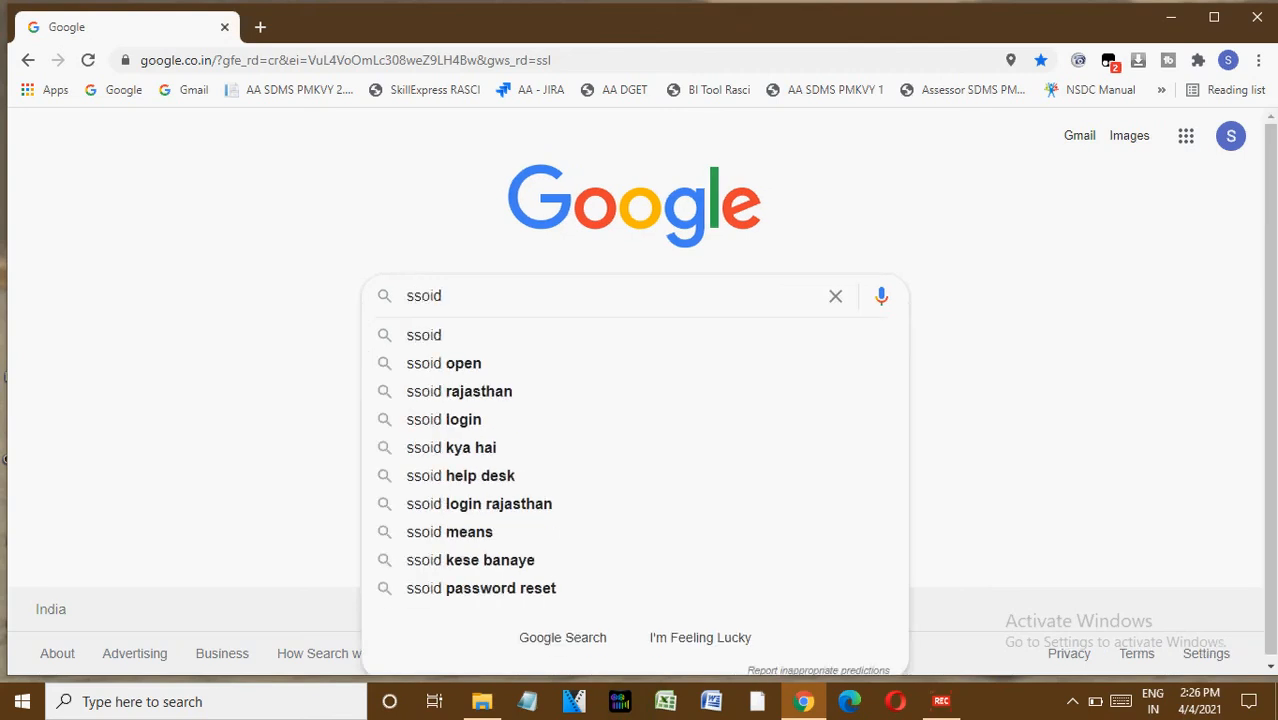
{"action": "key", "text": "Return"}
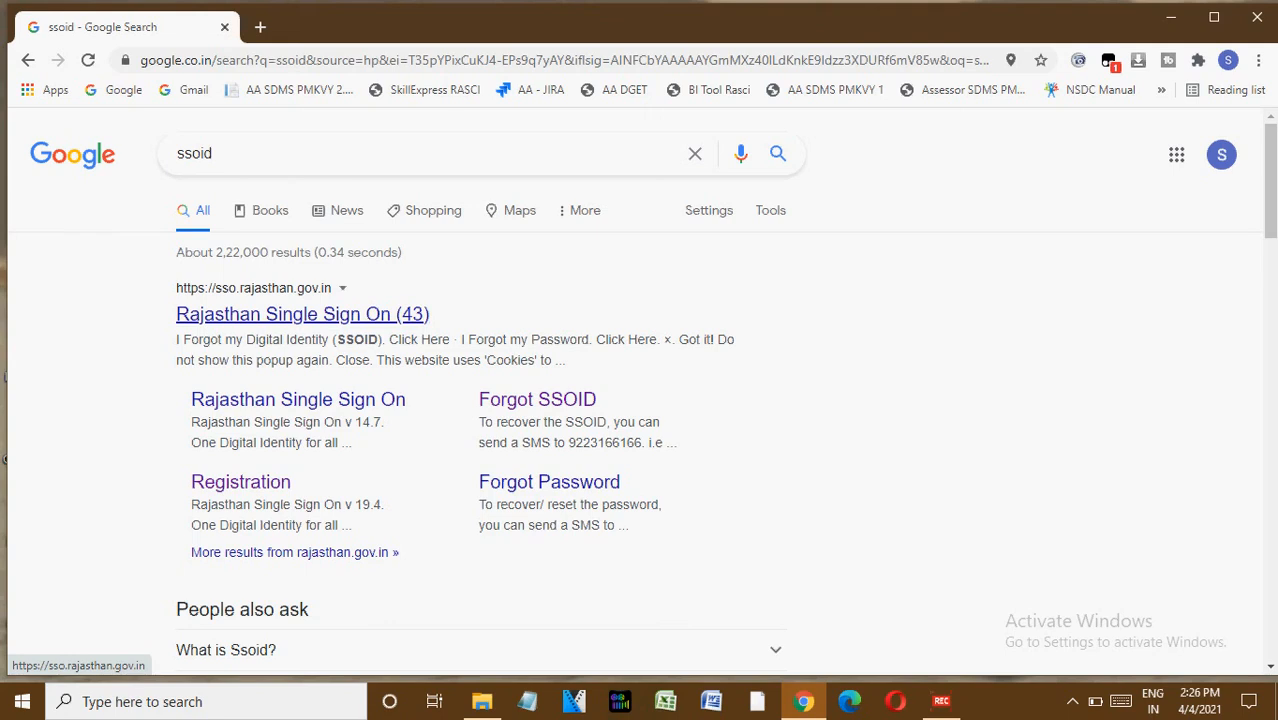
Open the Rajasthan Single Sign On site from the search results and stay on its login form.
{"action": "left_click", "coordinate": [302, 314]}
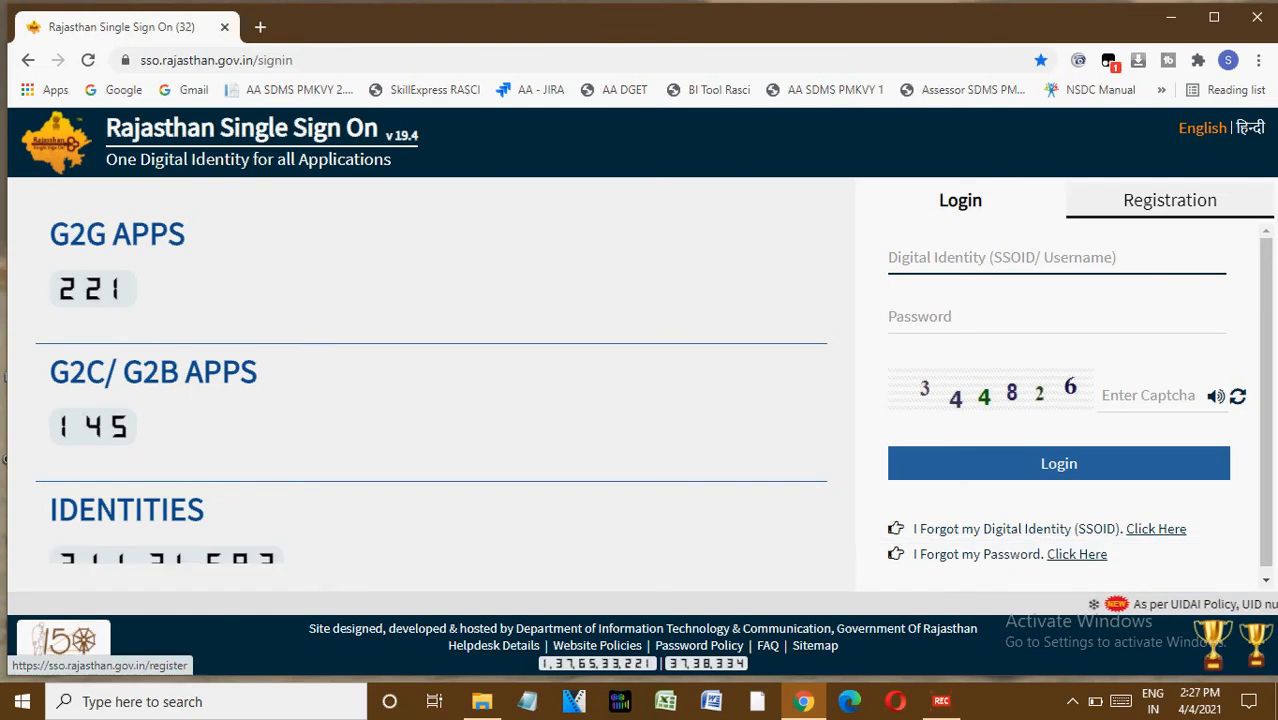
{"action": "left_click", "coordinate": [1169, 200]}
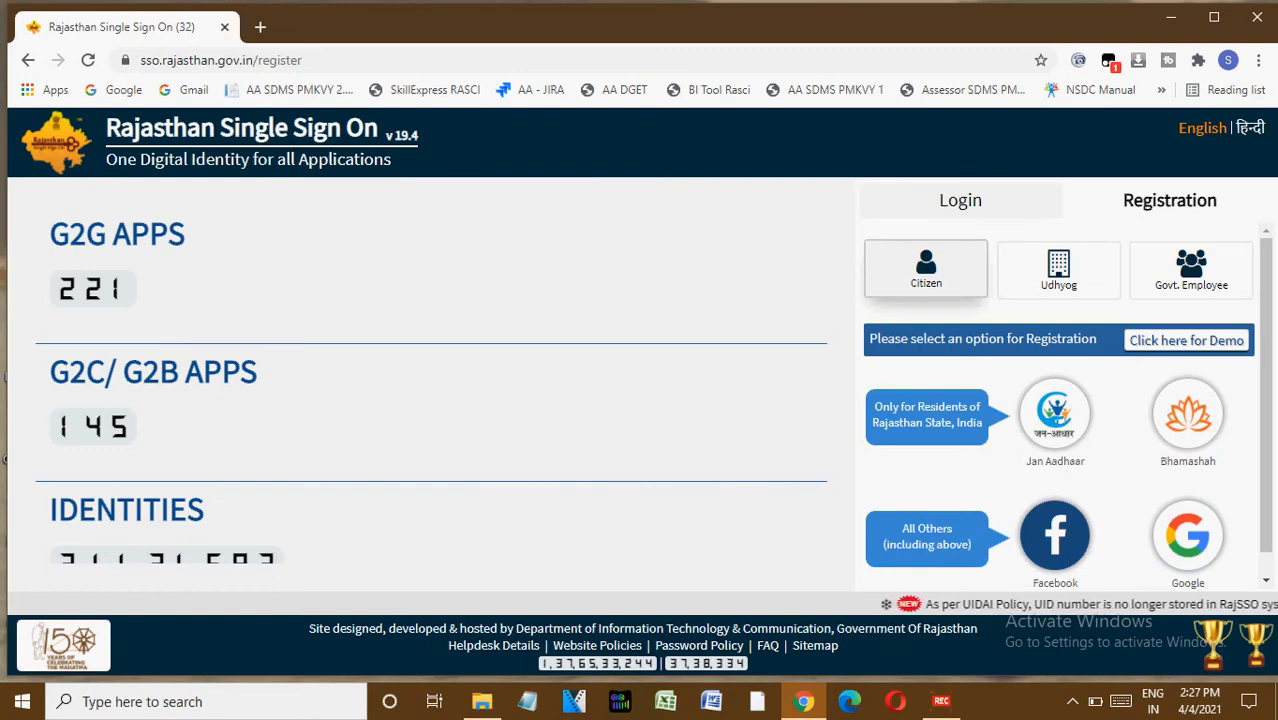
{"action": "left_click", "coordinate": [960, 200]}
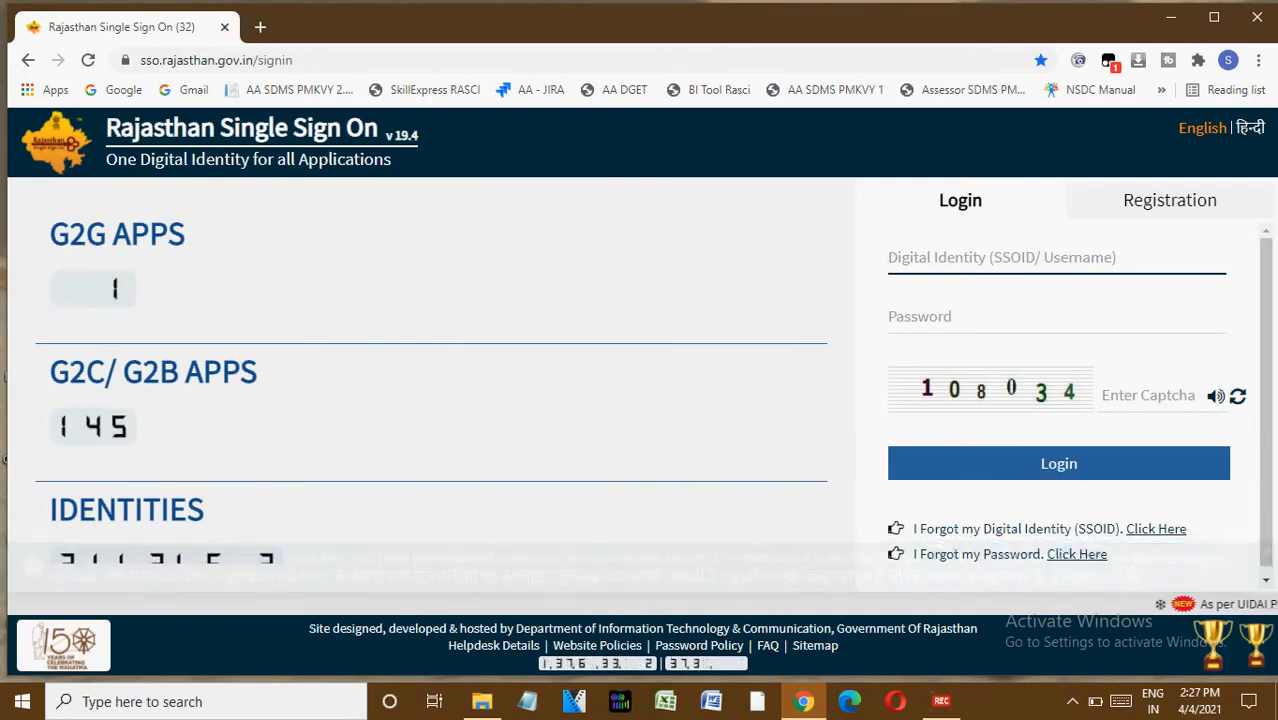
Enter the SSOID username and the account password in the login form.
{"action": "key", "text": "Tab"}
{"action": "type", "text": "*********"}
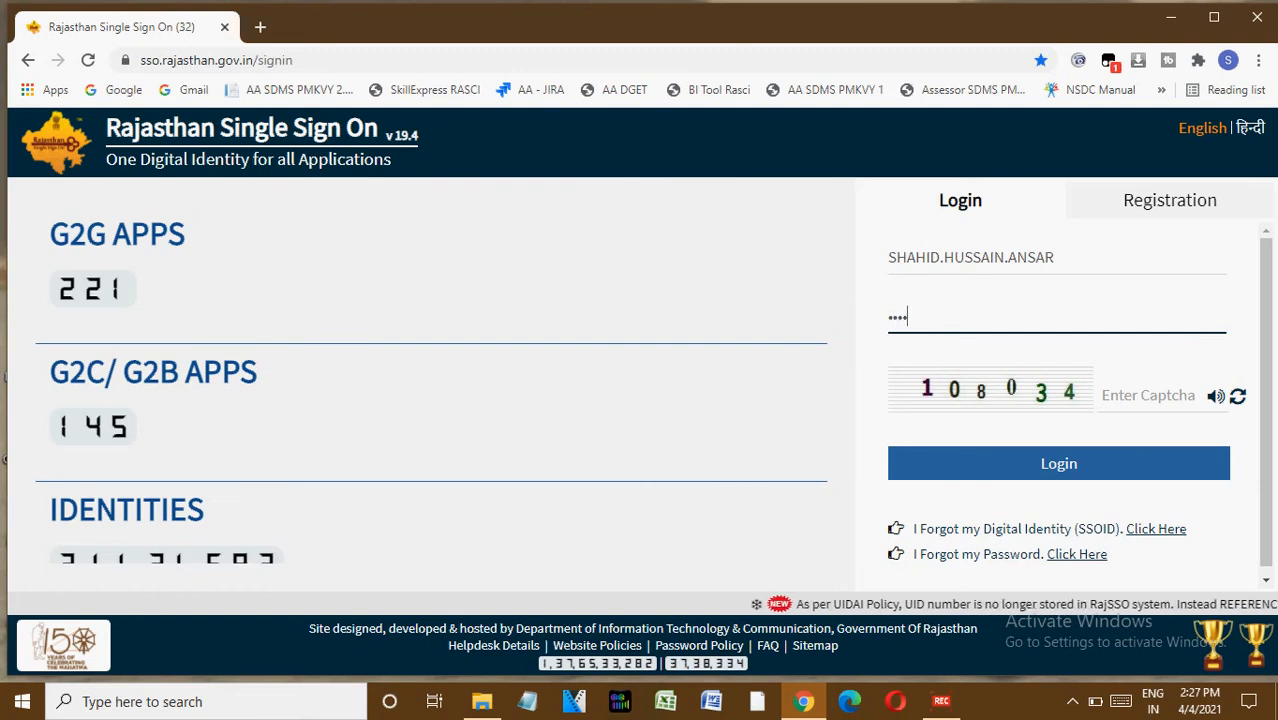
{"action": "type", "text": "*****"}
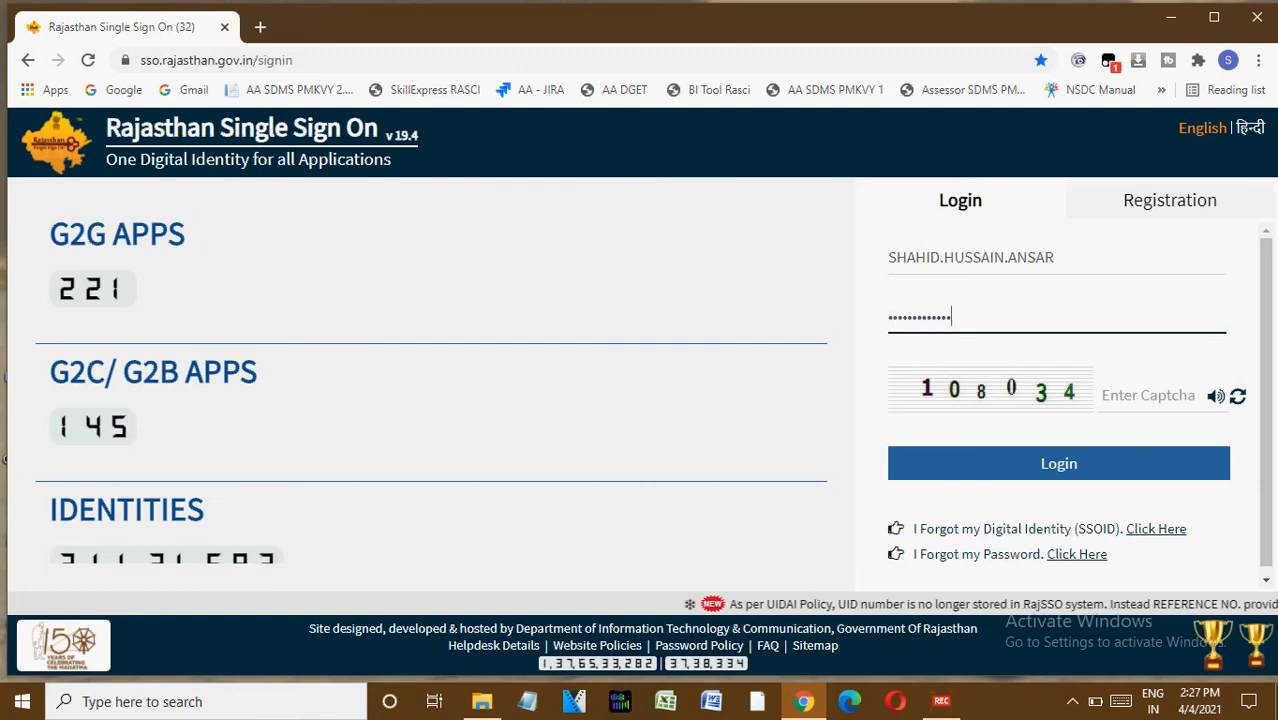
Type the displayed captcha and submit the login.
{"action": "key", "text": "Tab"}
{"action": "type", "text": "108034"}
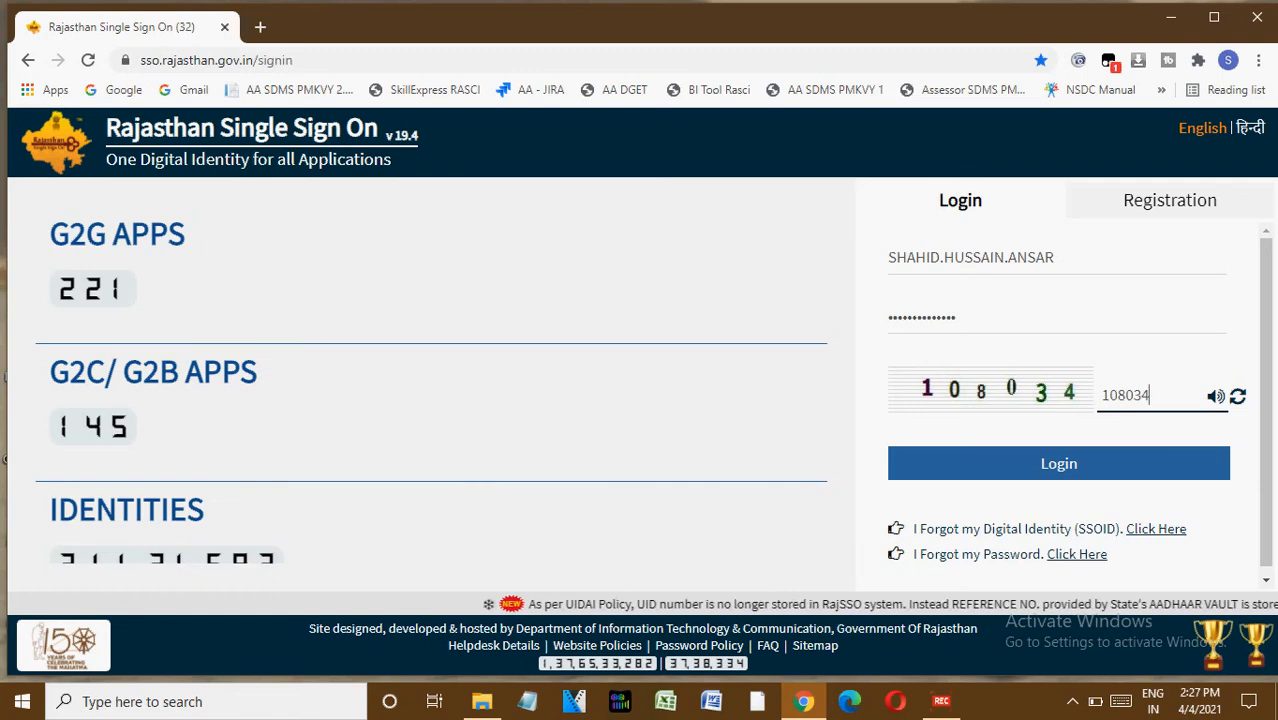
{"action": "key", "text": "Return"}
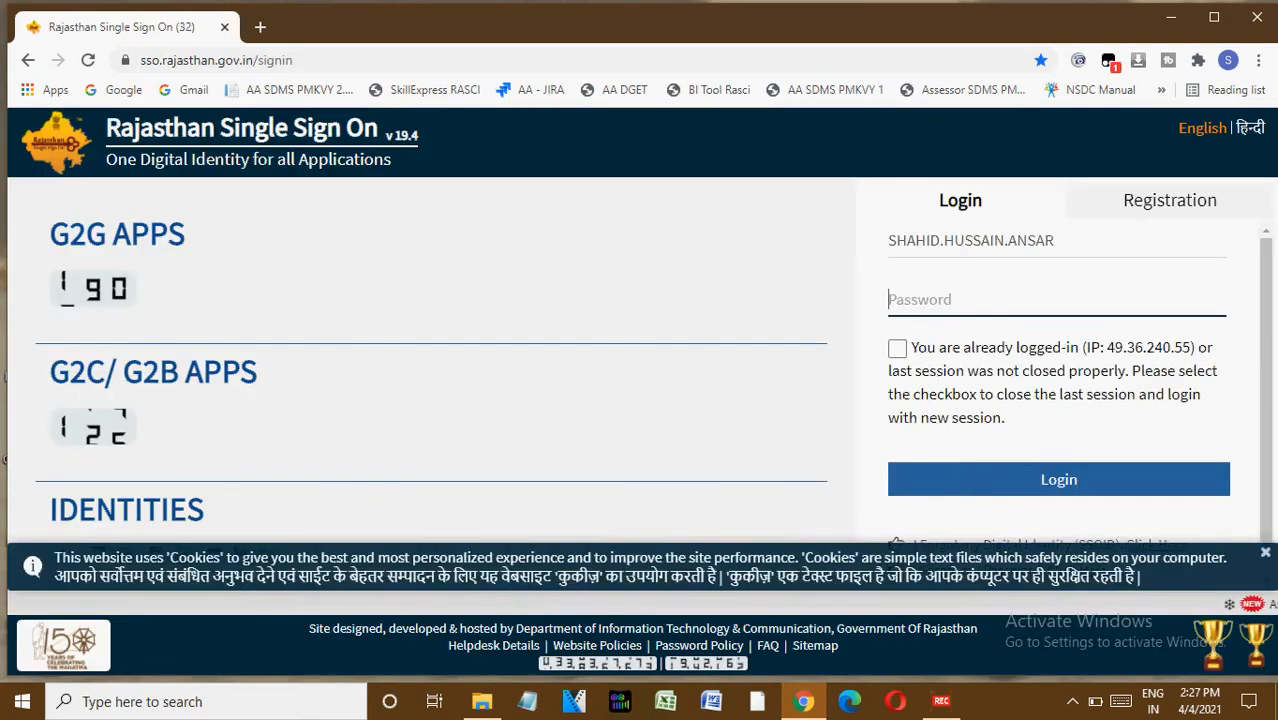
Tick the option to close the previous session, re-enter the account password and log in.
{"action": "left_click", "coordinate": [897, 348]}
{"action": "left_click", "coordinate": [950, 300]}
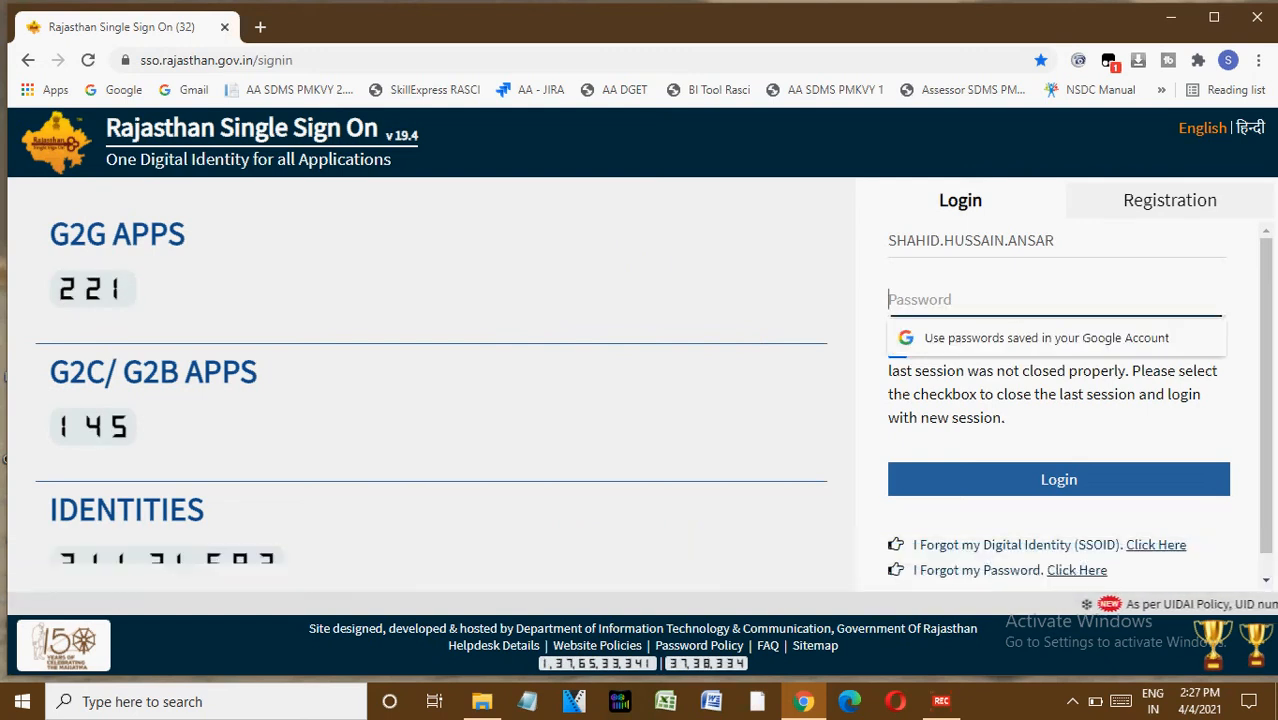
{"action": "type", "text": "••••••••••••••"}
{"action": "key", "text": "Return"}
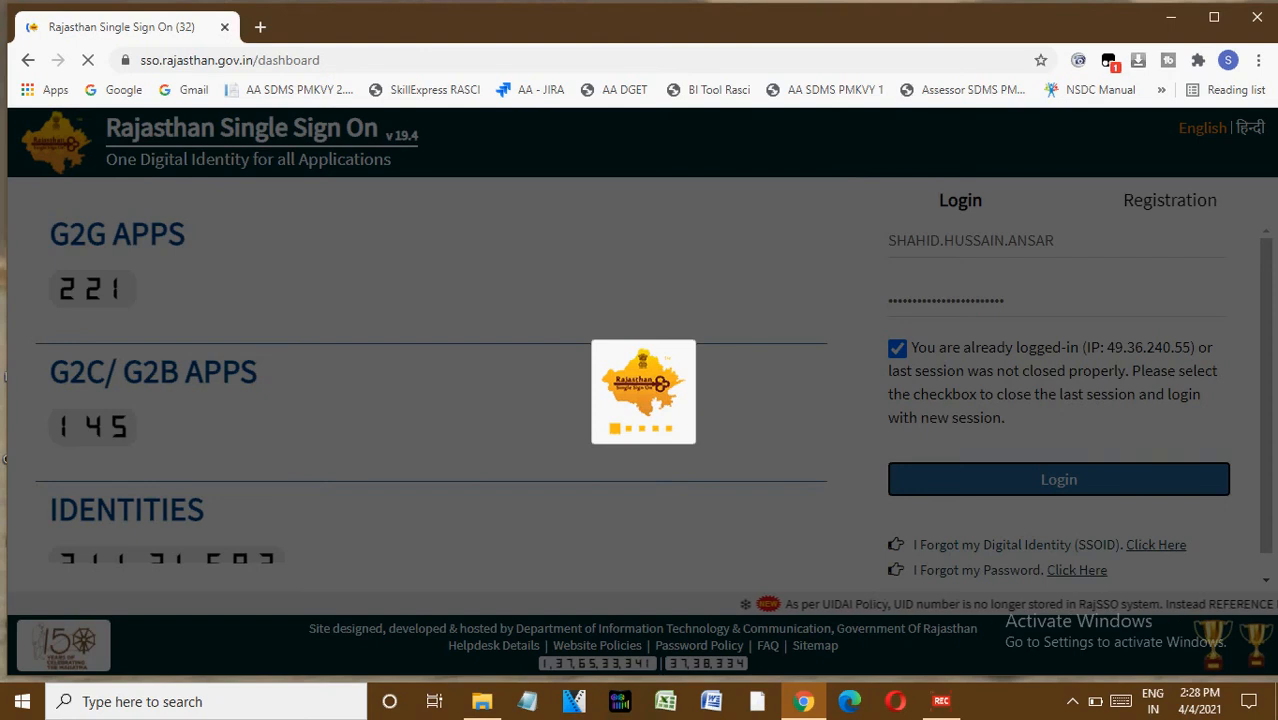
{"action": "key", "text": "XF86MonBrightnessUp"}
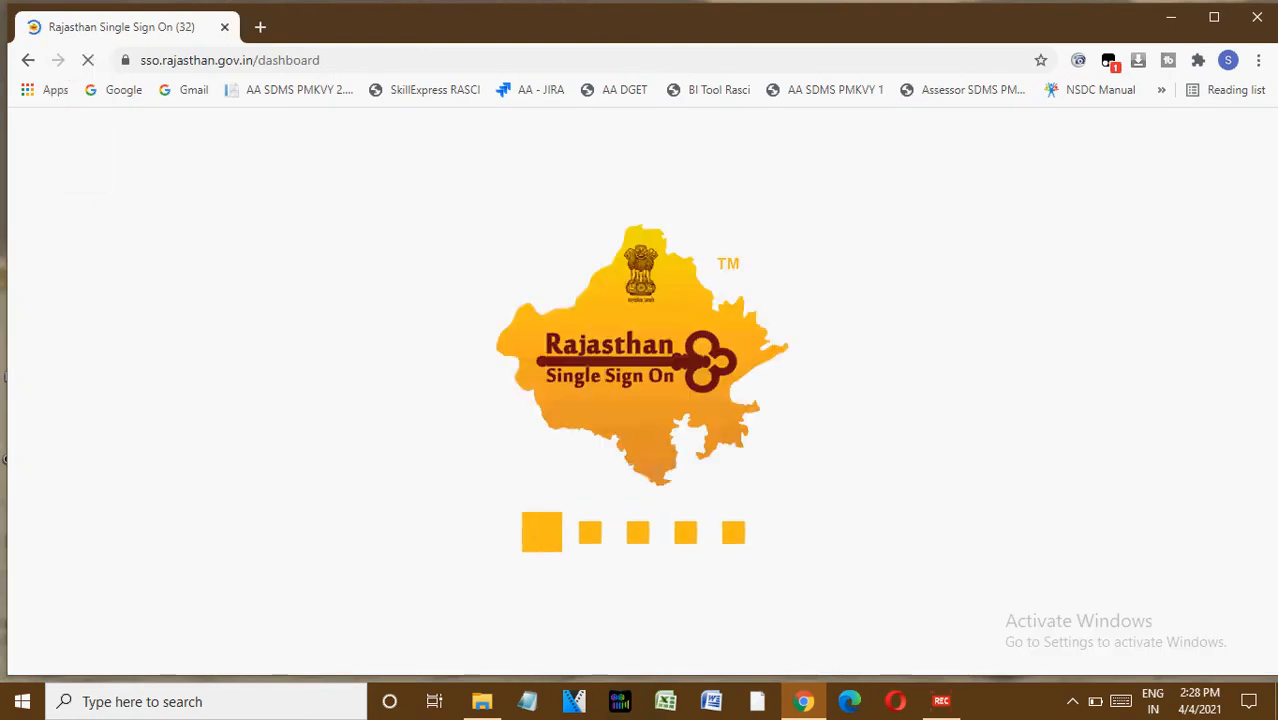
{"action": "key", "text": "XF86MonBrightnessUp"}
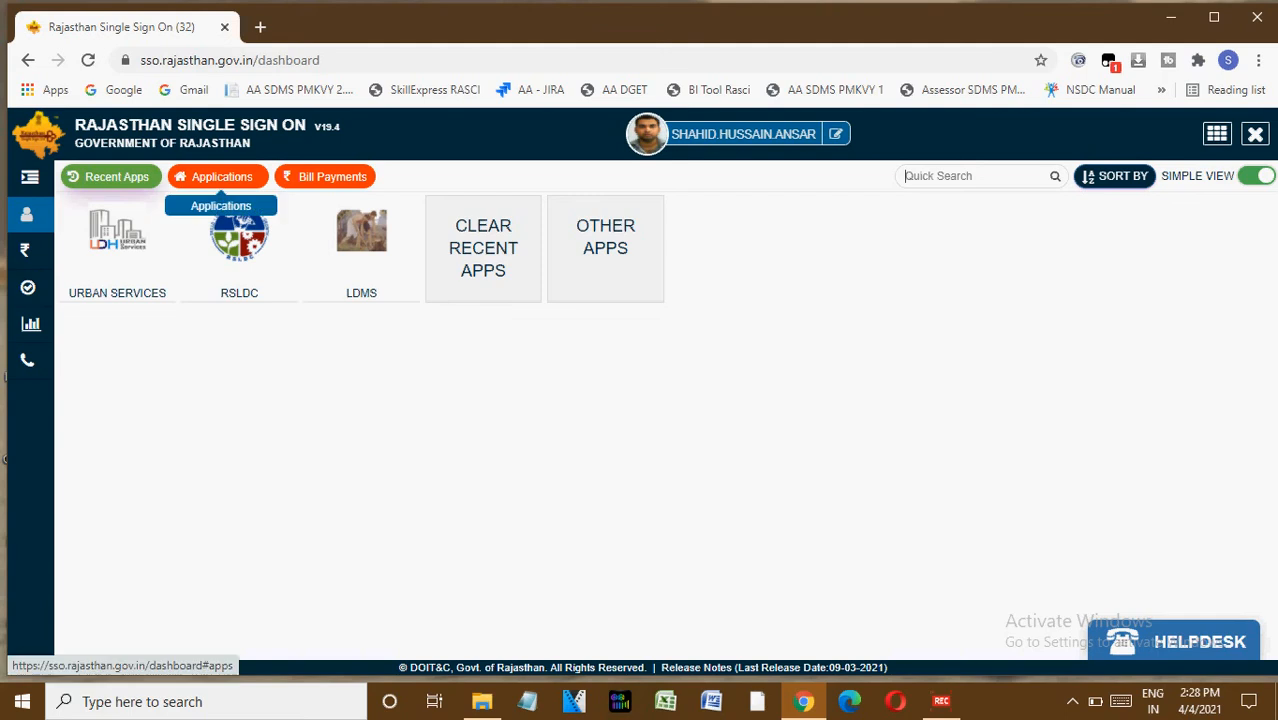
Open the RSLDC application from the Applications list.
{"action": "left_click", "coordinate": [222, 177]}
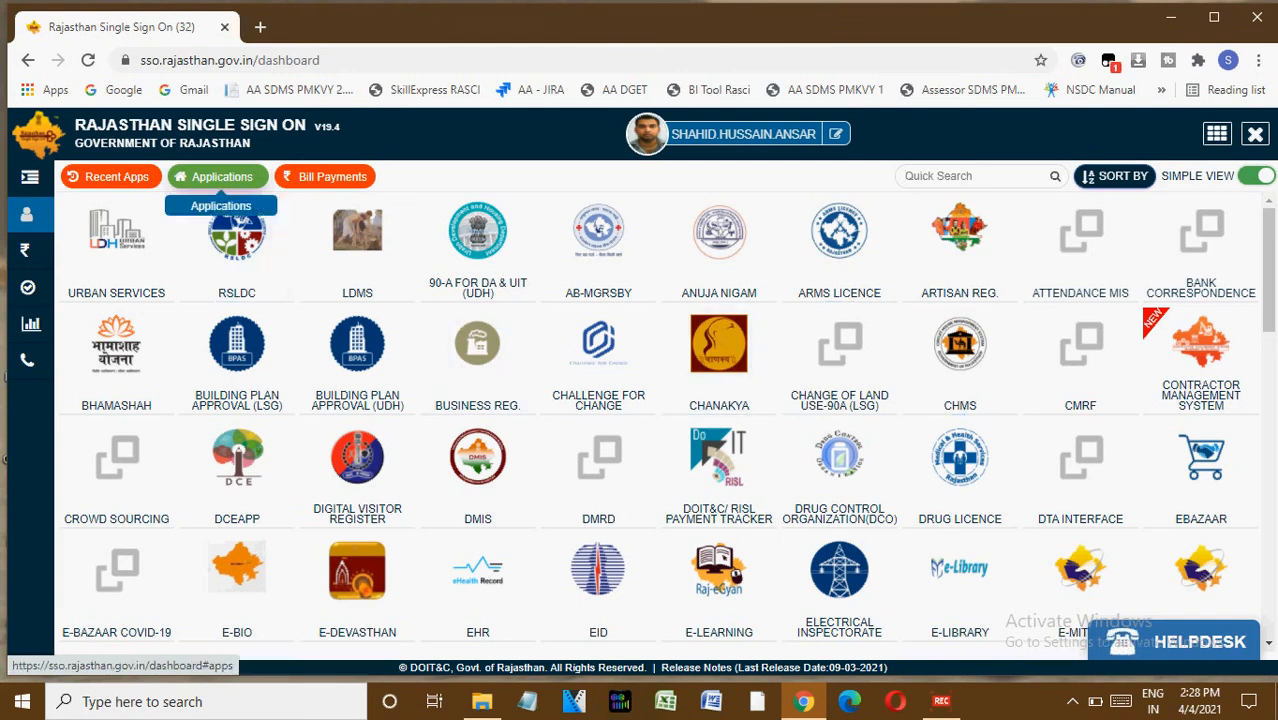
{"action": "left_click", "coordinate": [236, 235]}
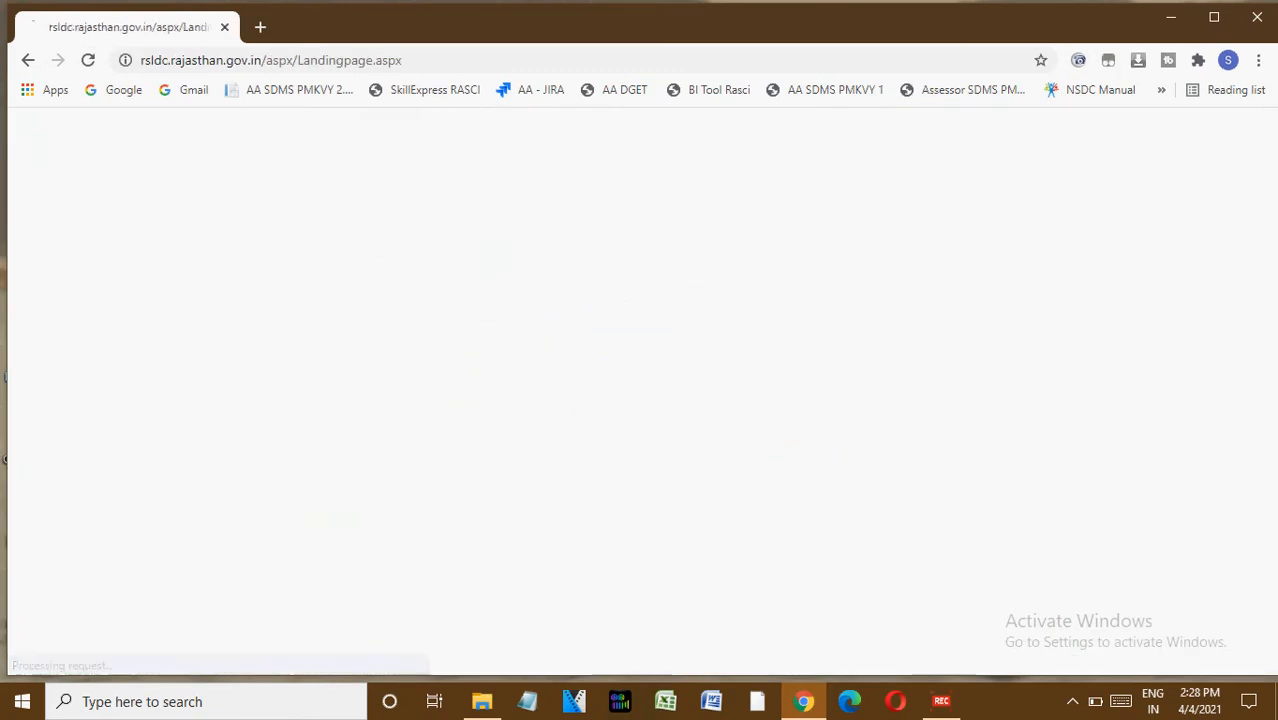
{"action": "left_click", "coordinate": [413, 445]}
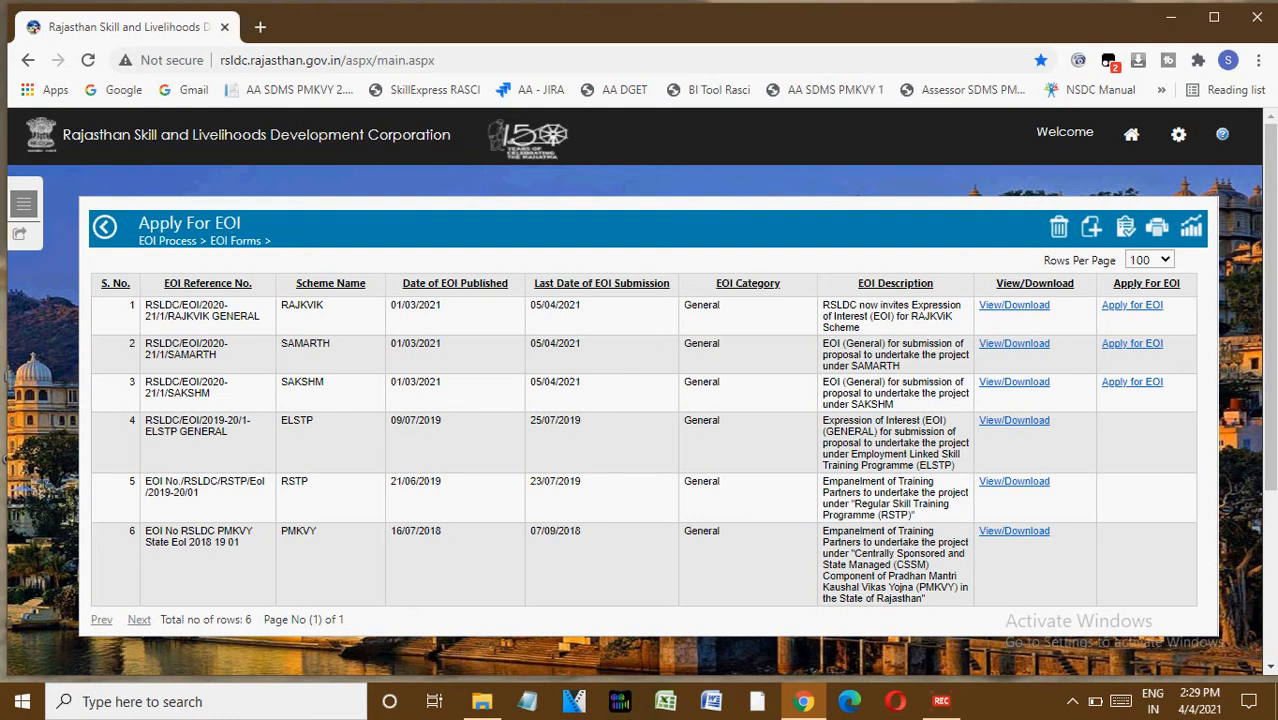
Apply for the RAJKVIK scheme EOI and set the EOI category to General.
{"action": "left_click", "coordinate": [1132, 305]}
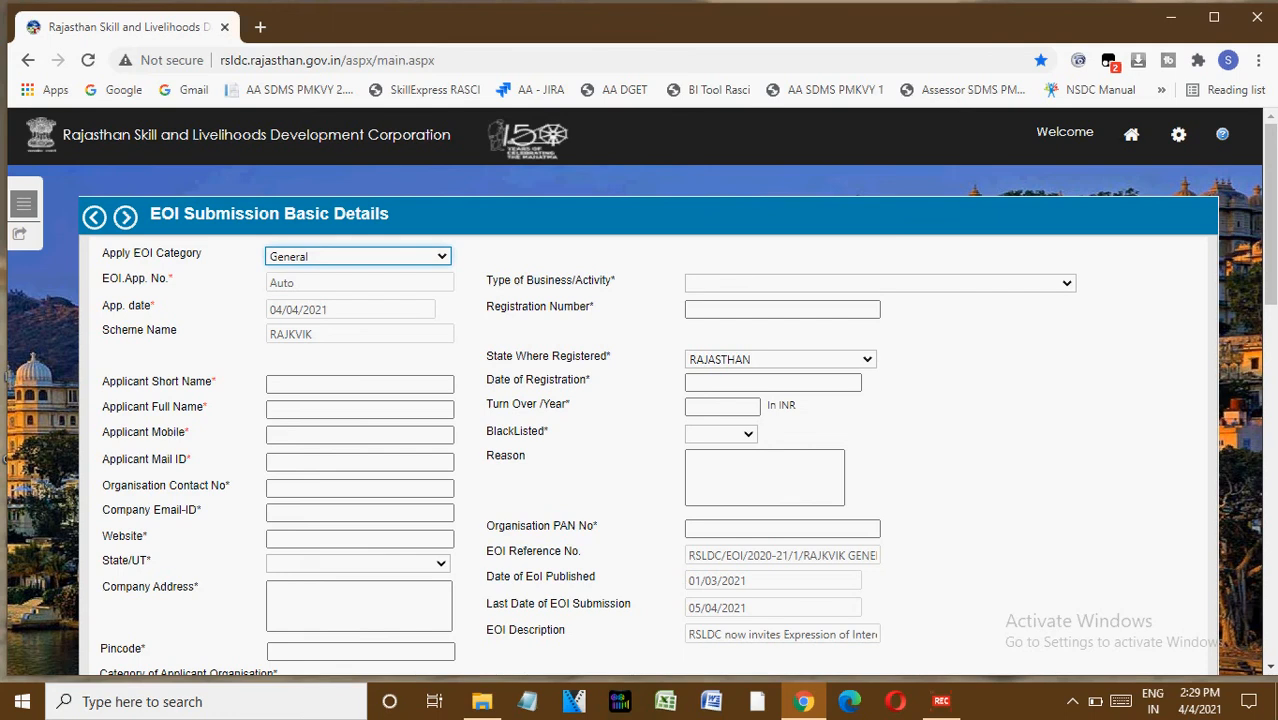
{"action": "left_click", "coordinate": [358, 257]}
{"action": "left_click", "coordinate": [358, 288]}
{"action": "left_click", "coordinate": [359, 384]}
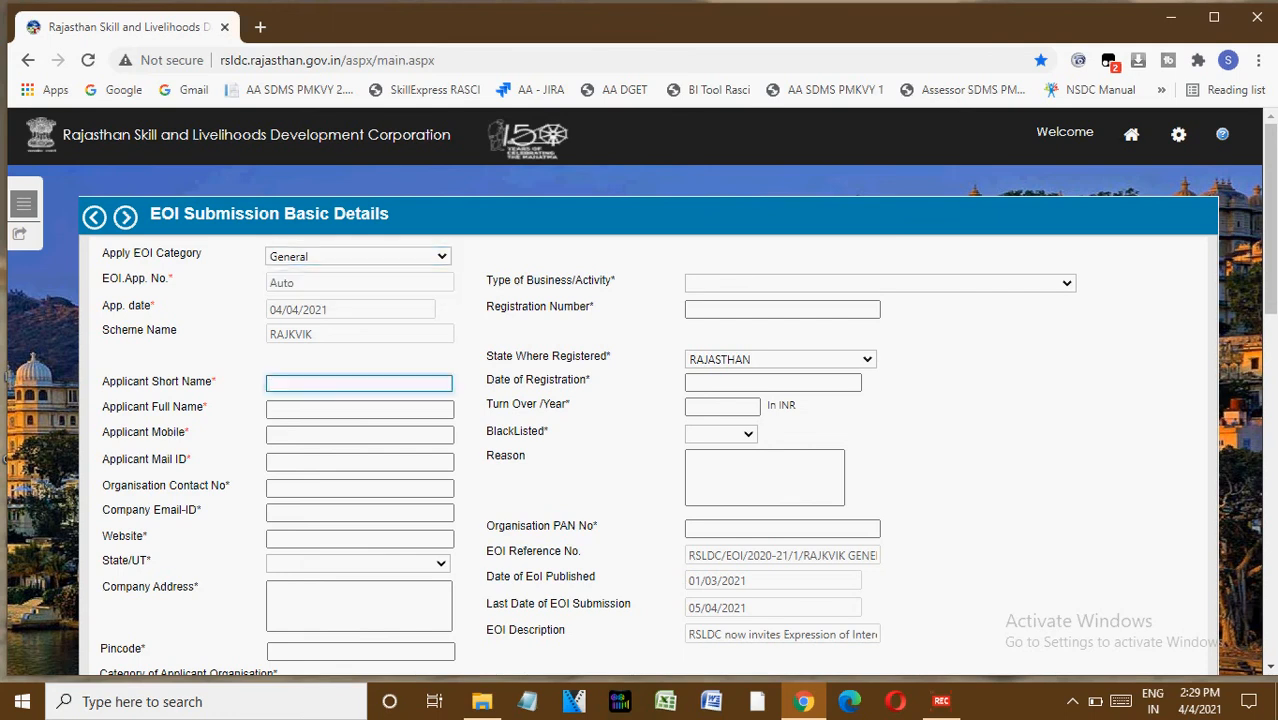
{"action": "type", "text": "abc private ltd"}
{"action": "key", "text": "Tab"}
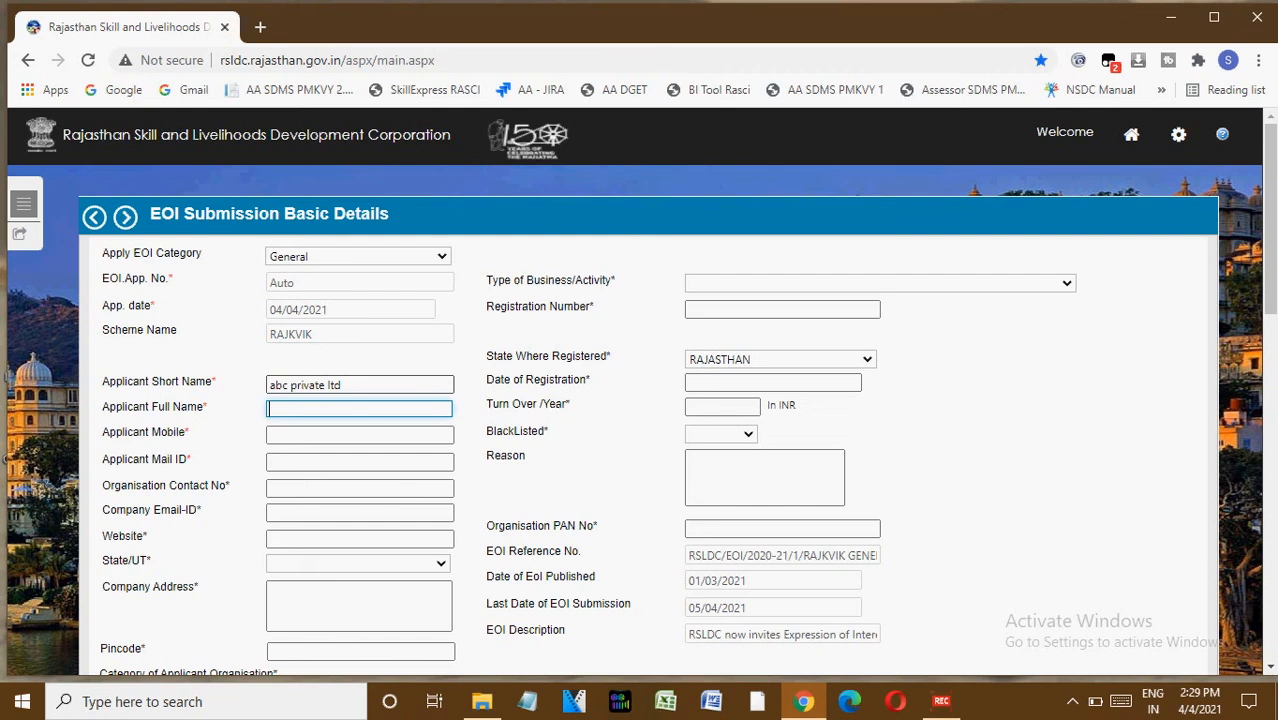
{"action": "left_click", "coordinate": [341, 384]}
{"action": "key", "text": "BackSpace"}
{"action": "key", "text": "BackSpace"}
{"action": "key", "text": "BackSpace"}
{"action": "key", "text": "BackSpace"}
{"action": "key", "text": "BackSpace"}
{"action": "key", "text": "BackSpace"}
{"action": "key", "text": "BackSpace"}
{"action": "key", "text": "BackSpace"}
{"action": "key", "text": "BackSpace"}
{"action": "key", "text": "BackSpace"}
{"action": "key", "text": "BackSpace"}
{"action": "key", "text": "BackSpace"}
{"action": "key", "text": "BackSpace"}
{"action": "key", "text": "BackSpace"}
{"action": "key", "text": "BackSpace"}
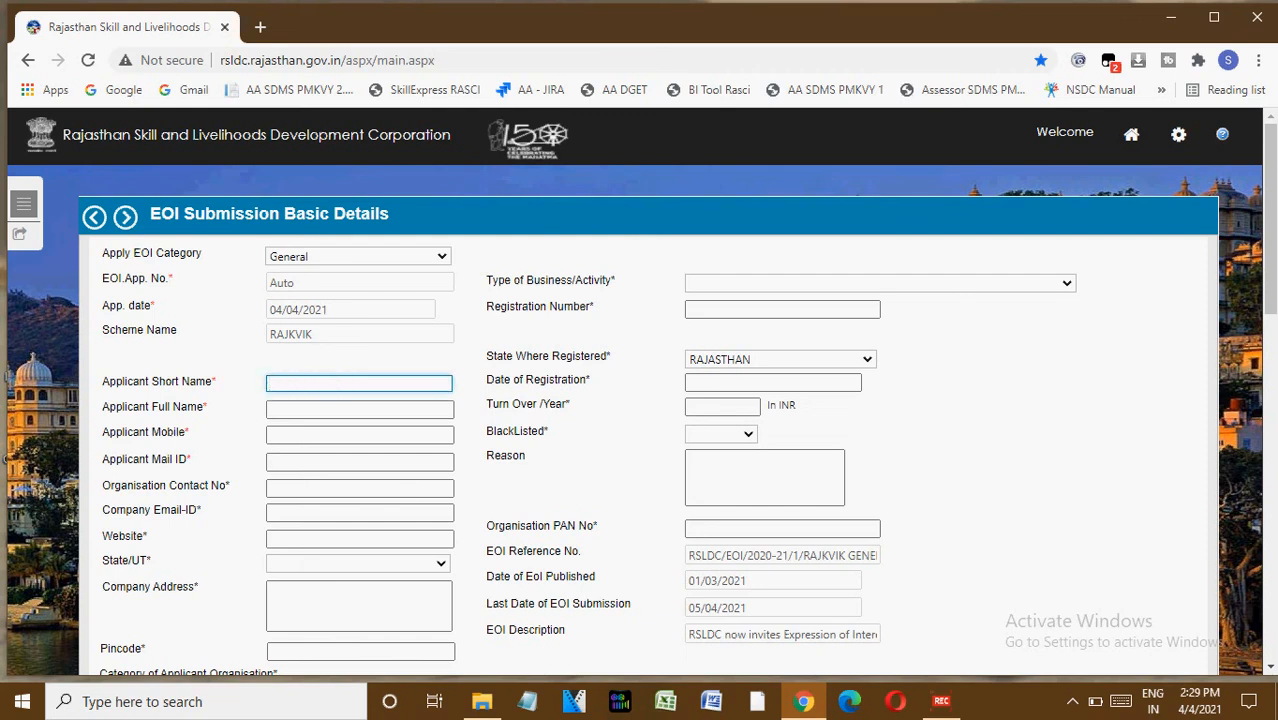
Set the Applicant Full Name to ABC pvt ltd.
{"action": "key", "text": "Tab"}
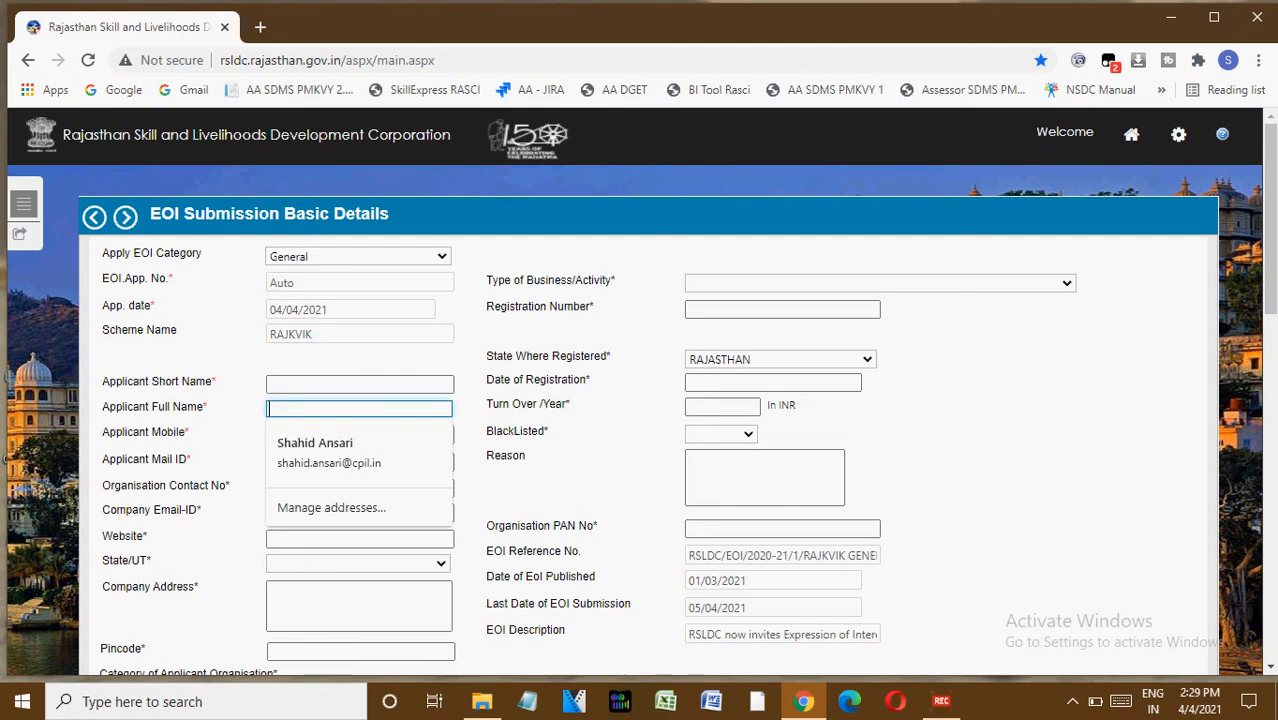
{"action": "type", "text": "ABC "}
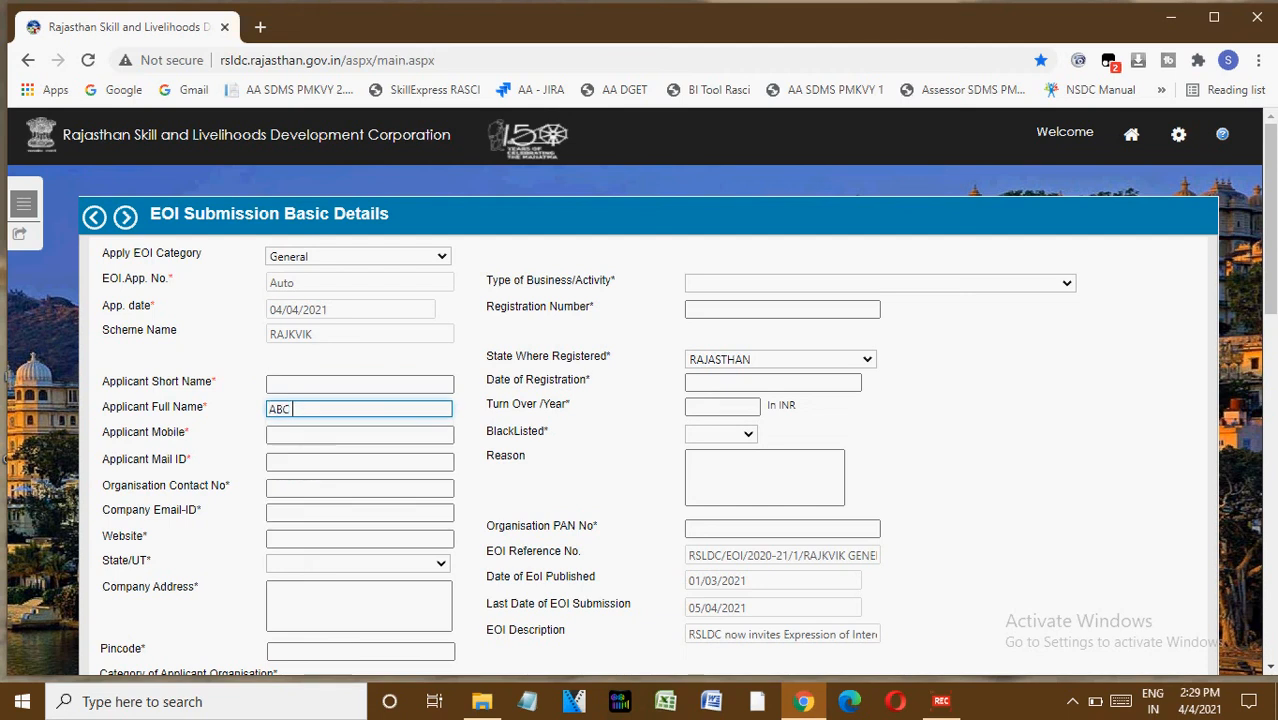
{"action": "type", "text": "pvt ltd"}
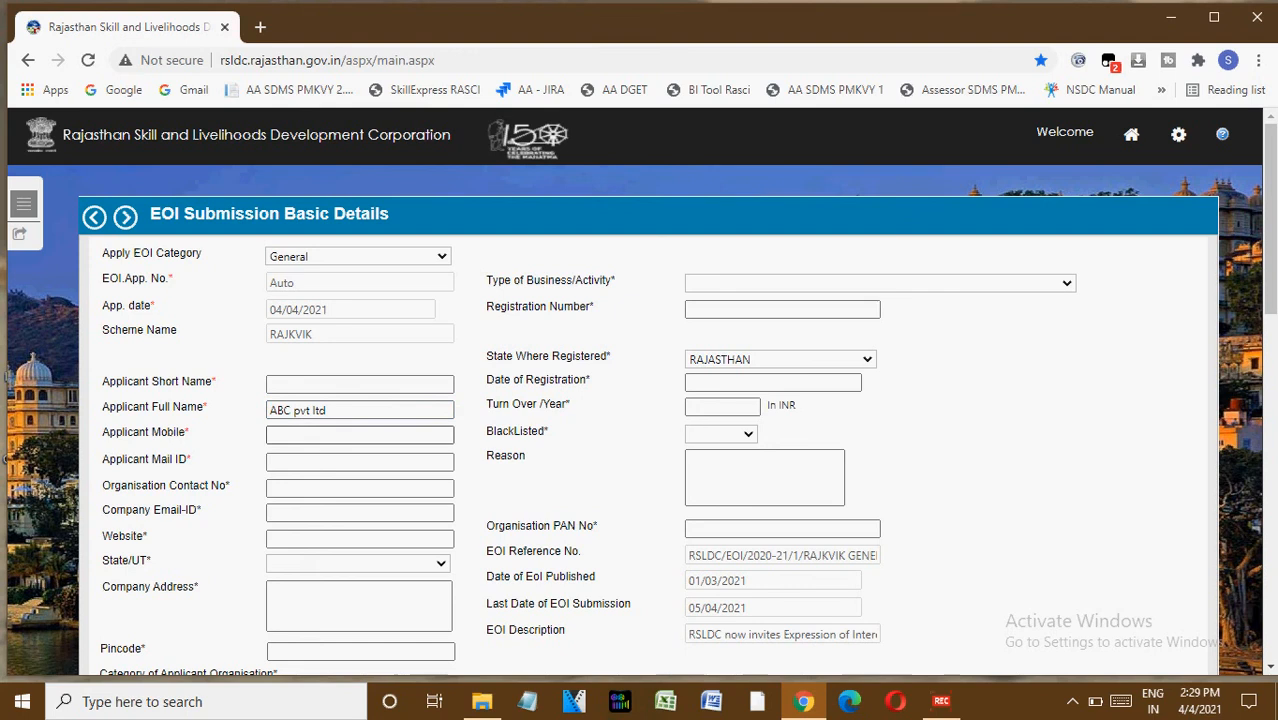
Set the Applicant Short Name to ABCPL.
{"action": "left_click", "coordinate": [359, 384]}
{"action": "type", "text": "ABCp"}
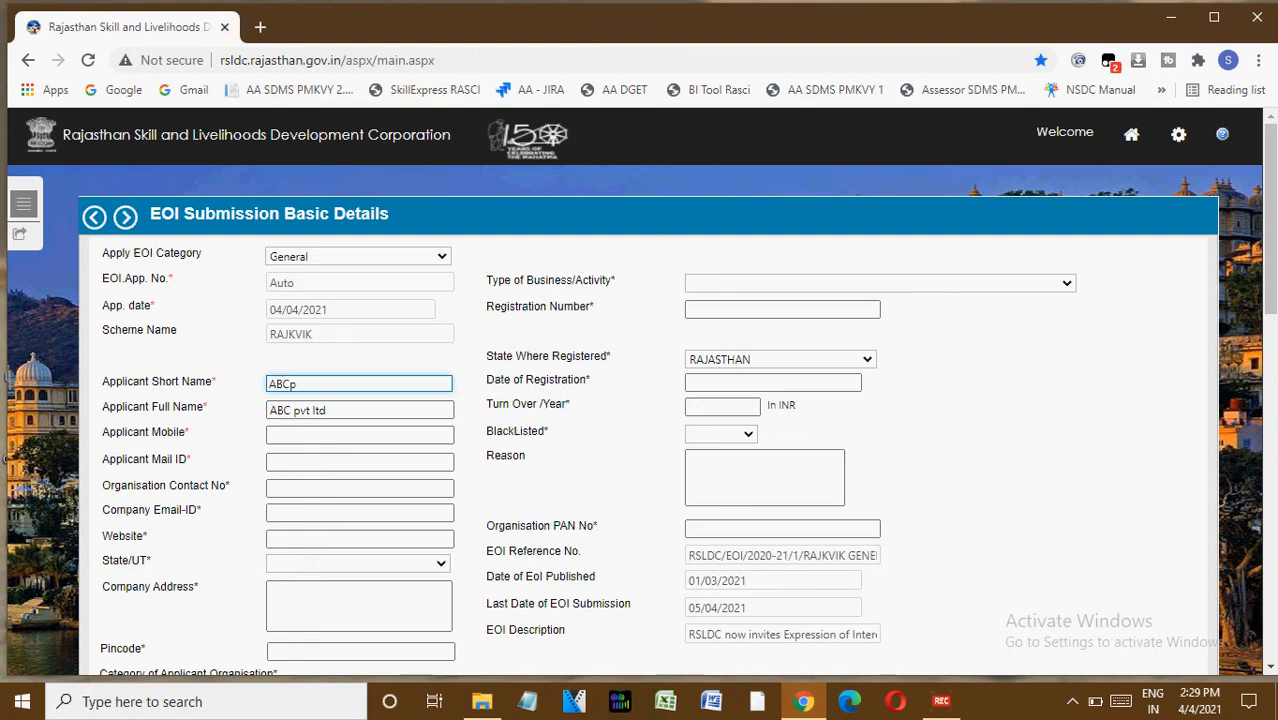
{"action": "key", "text": "ctrl+a"}
{"action": "type", "text": "ABCPL"}
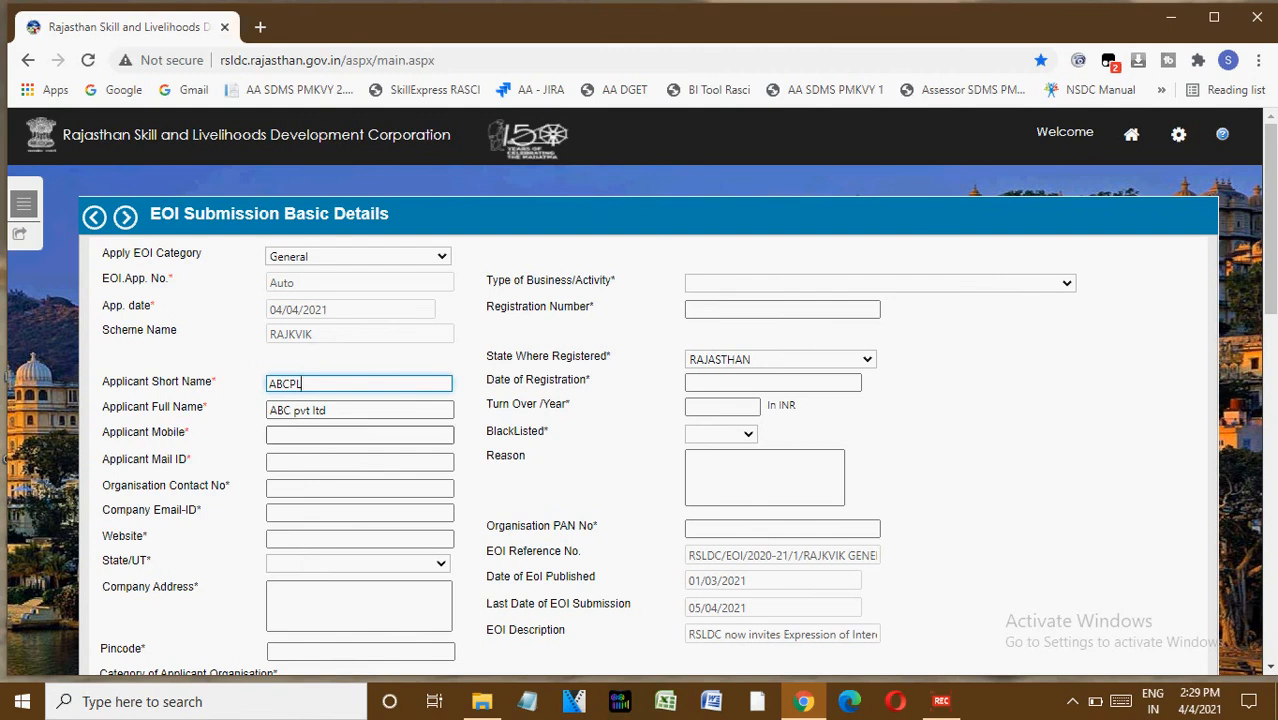
{"action": "left_click", "coordinate": [447, 434]}
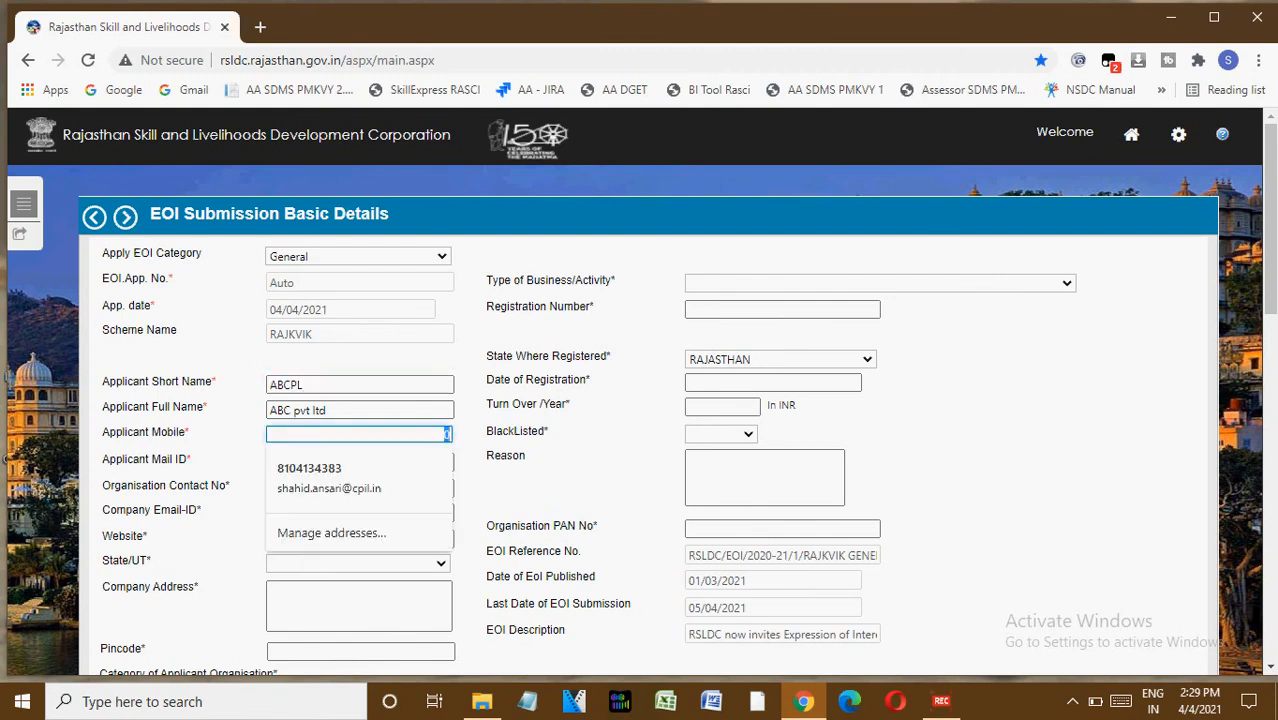
{"action": "left_click", "coordinate": [359, 461]}
{"action": "left_click", "coordinate": [447, 487]}
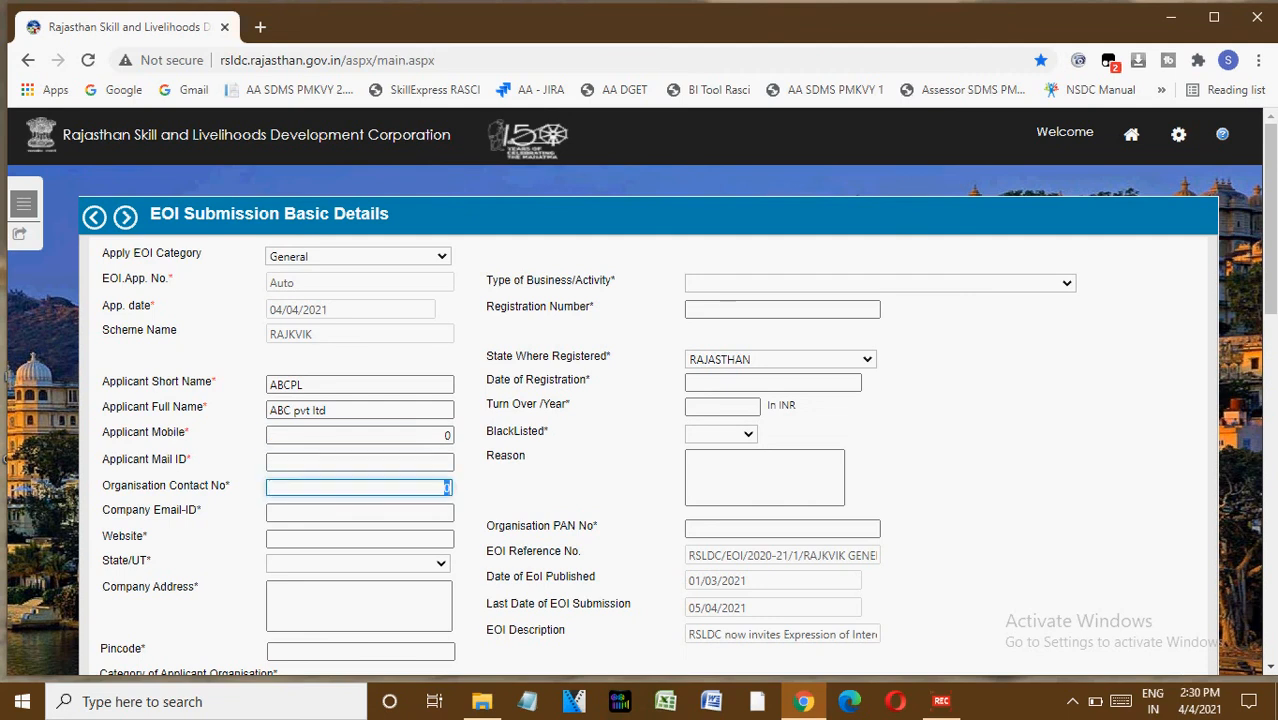
{"action": "left_click", "coordinate": [359, 512]}
{"action": "key", "text": "Tab"}
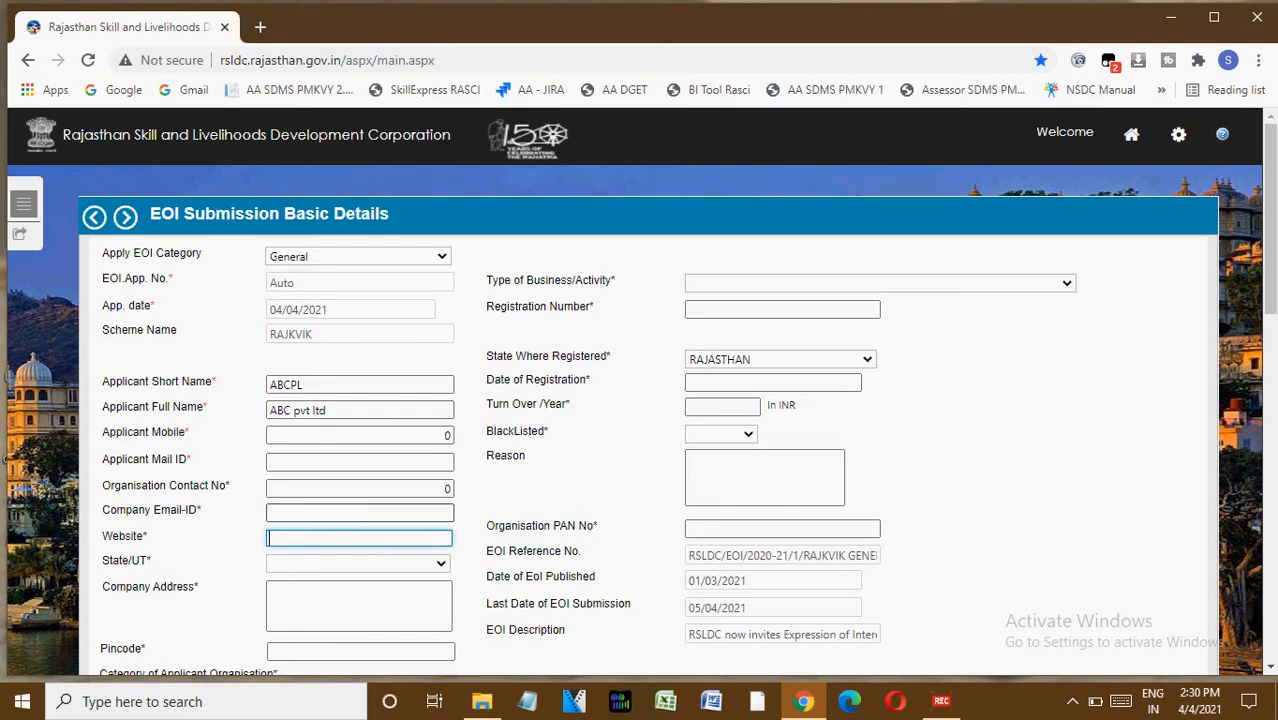
{"action": "key", "text": "Tab"}
Browse the options for Category of Applicant Organisation.
{"action": "key", "text": "Tab"}
{"action": "key", "text": "Tab"}
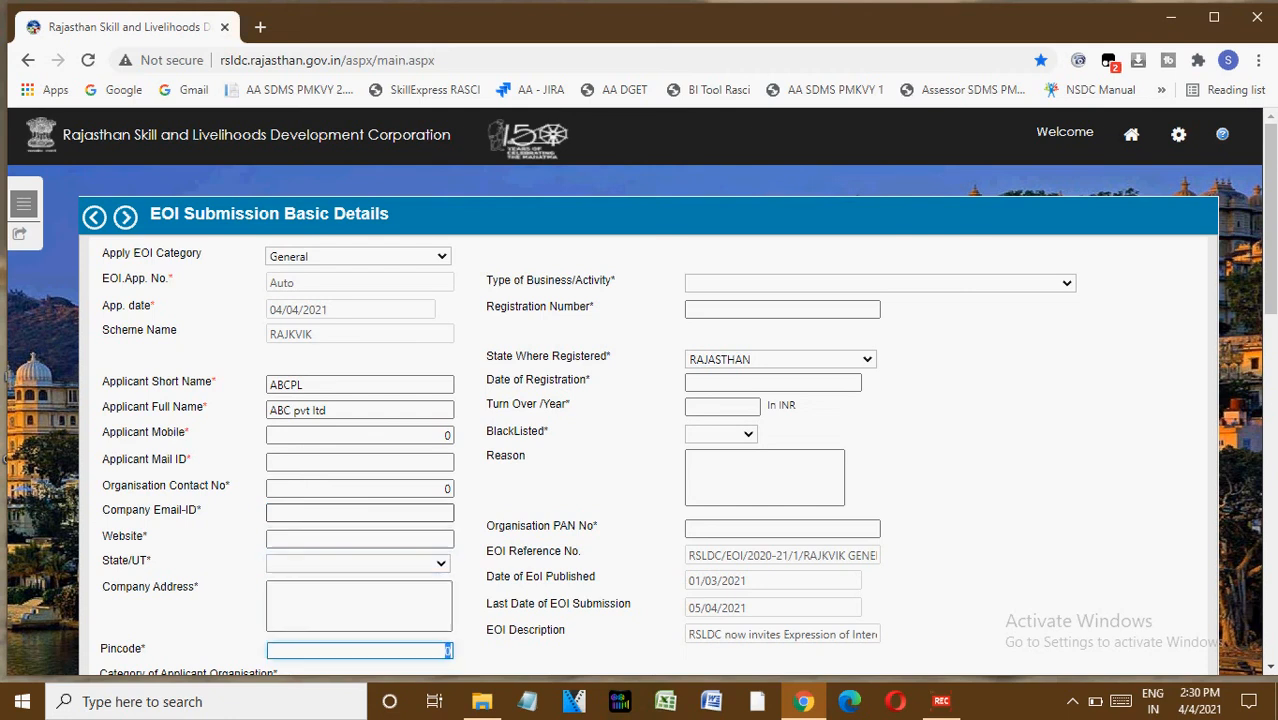
{"action": "key", "text": "Tab"}
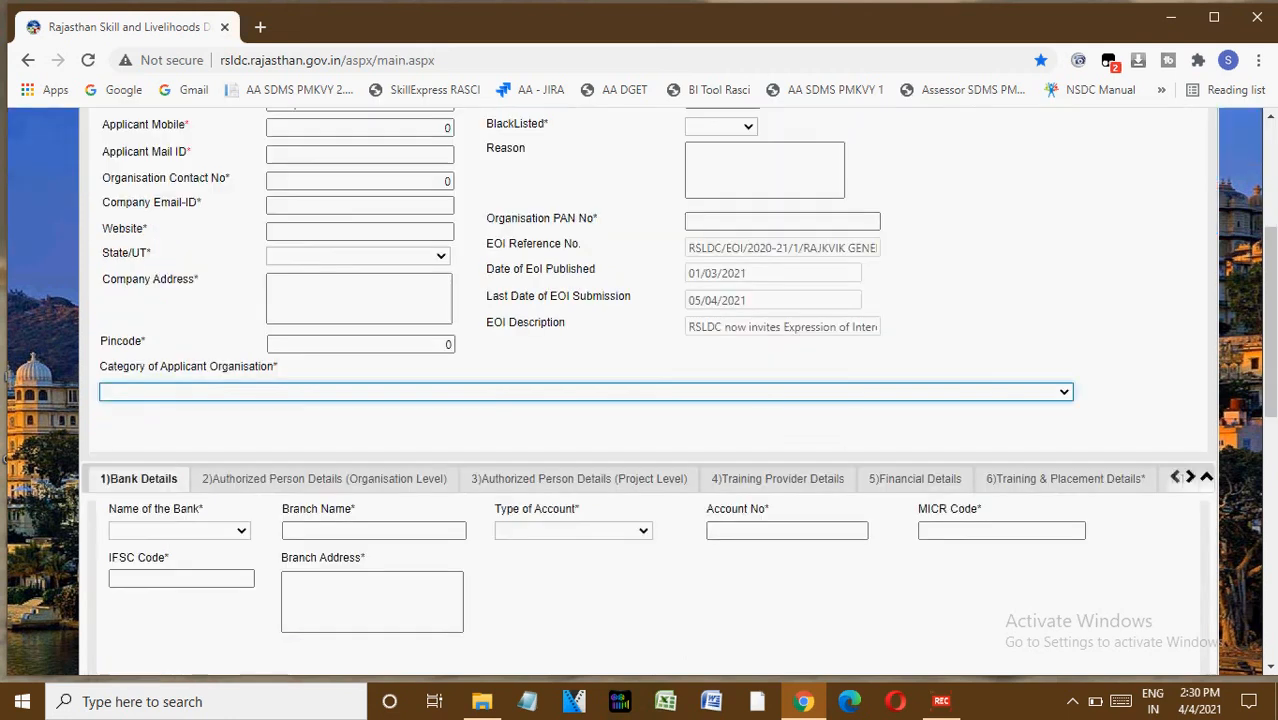
{"action": "key", "text": "space"}
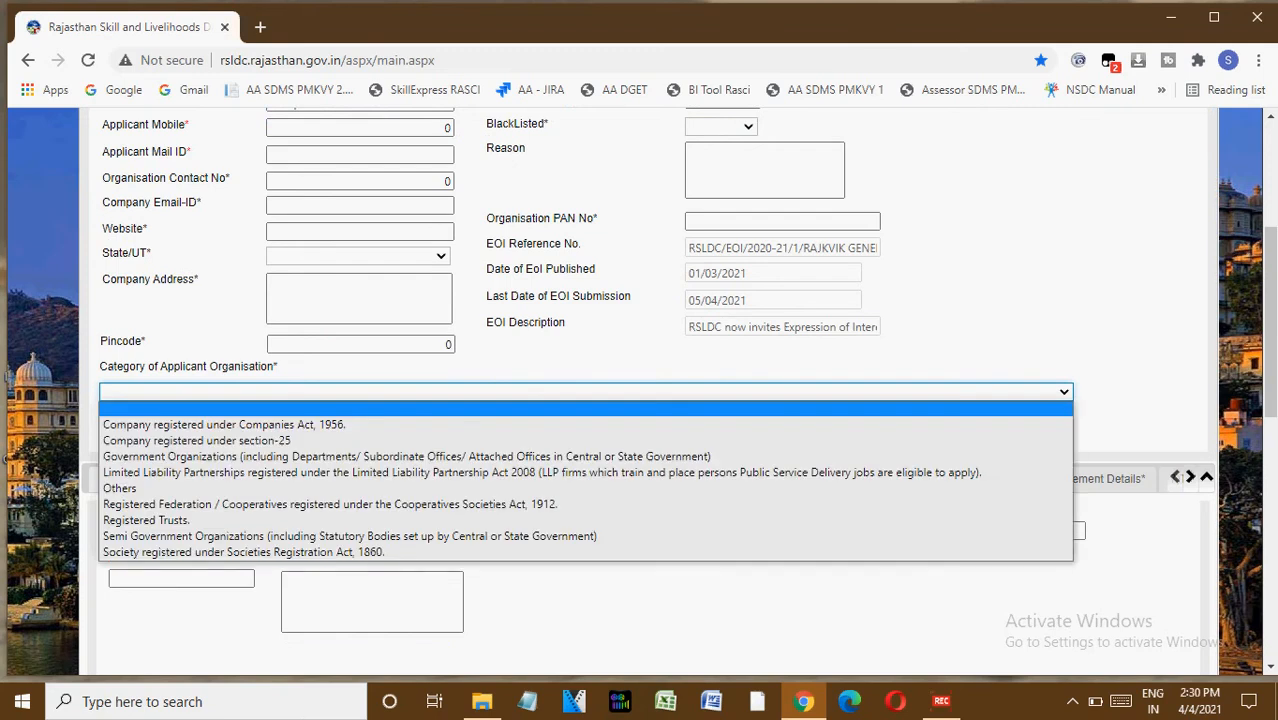
{"action": "key", "text": "Down"}
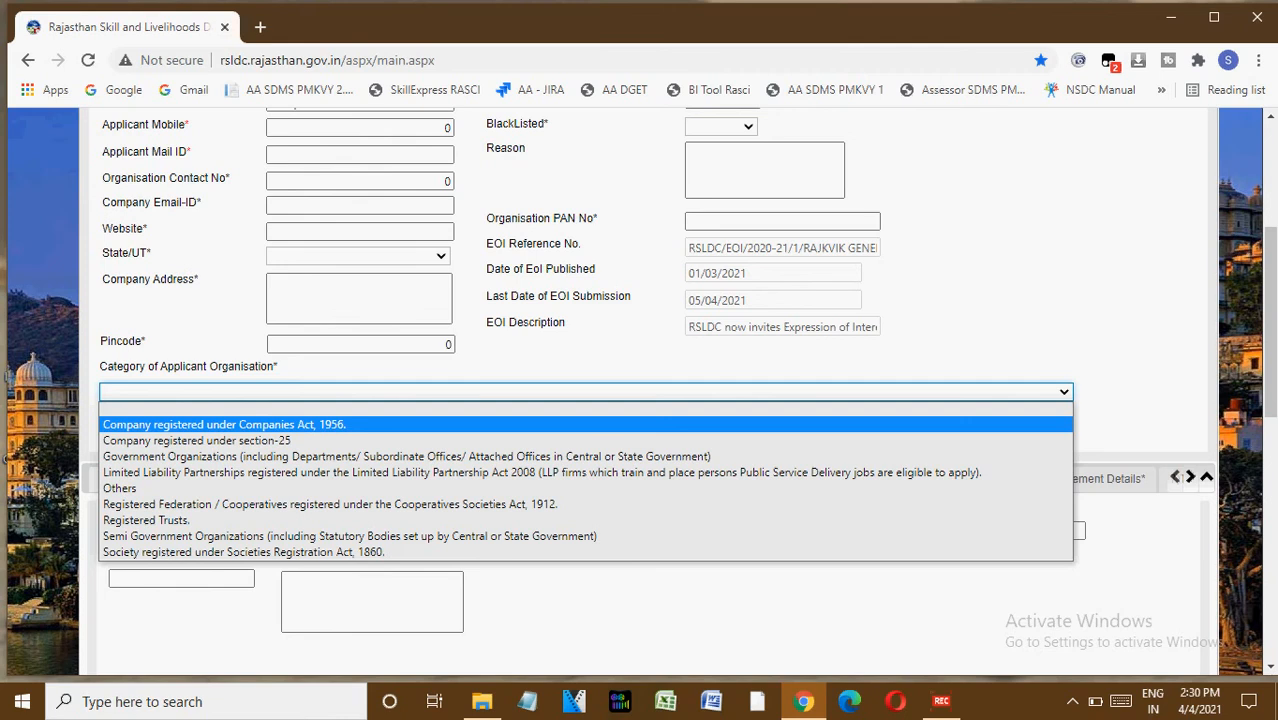
{"action": "key", "text": "Down"}
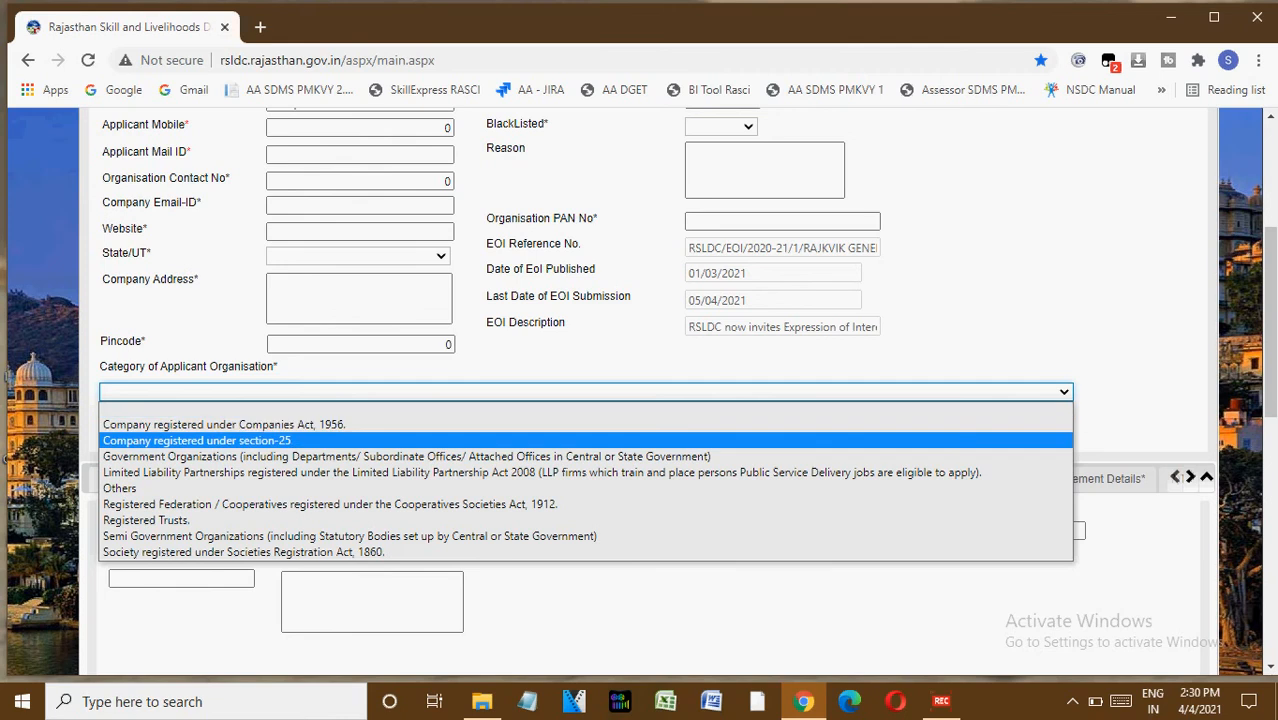
{"action": "key", "text": "Down"}
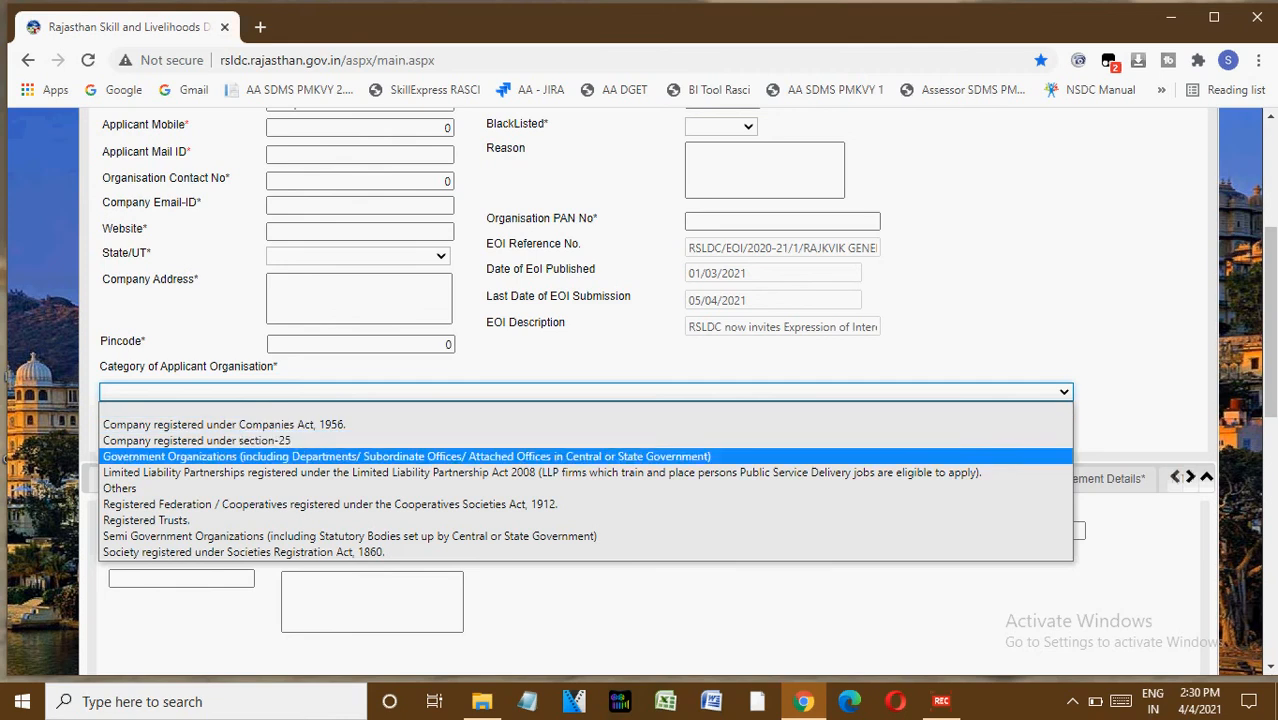
{"action": "key", "text": "Down"}
{"action": "key", "text": "Down"}
{"action": "key", "text": "Down"}
{"action": "key", "text": "Down"}
{"action": "key", "text": "Down"}
{"action": "key", "text": "Down"}
{"action": "key", "text": "Up"}
{"action": "key", "text": "Up"}
{"action": "key", "text": "Up"}
{"action": "key", "text": "Return"}
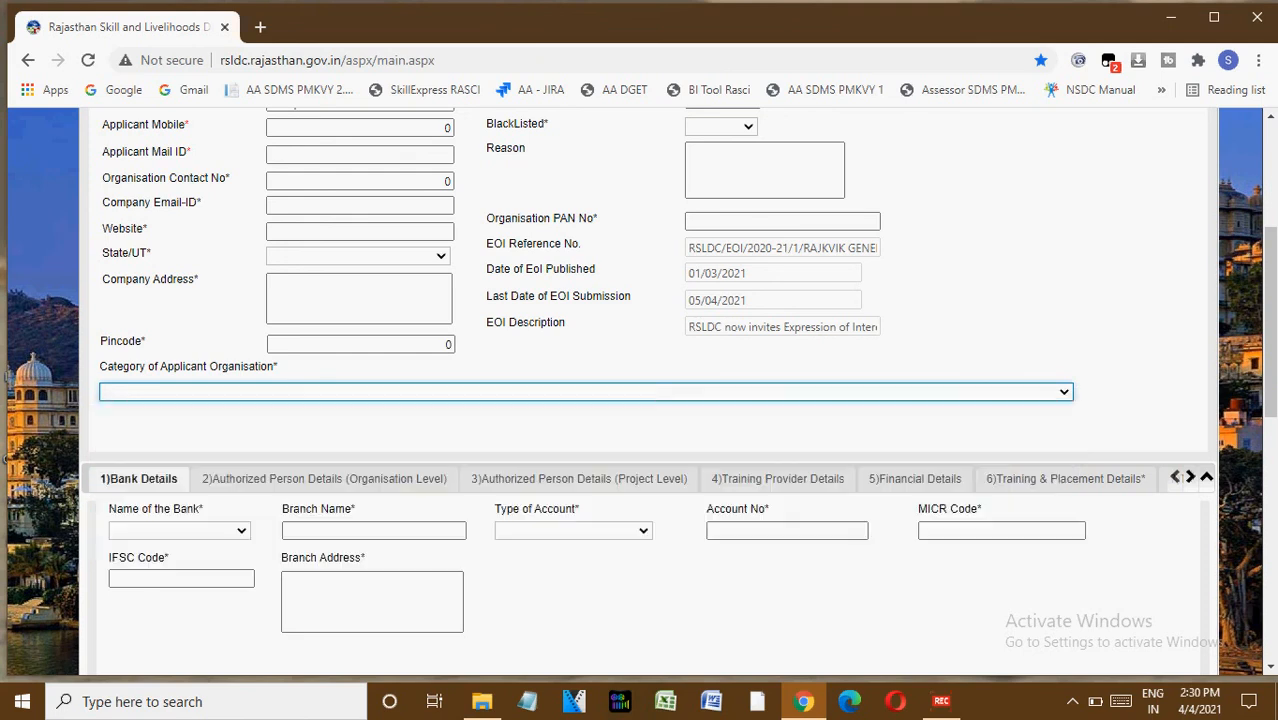
Browse the options for Type of Business/Activity.
{"action": "scroll", "coordinate": [640, 390], "scroll_direction": "up", "scroll_amount": 4}
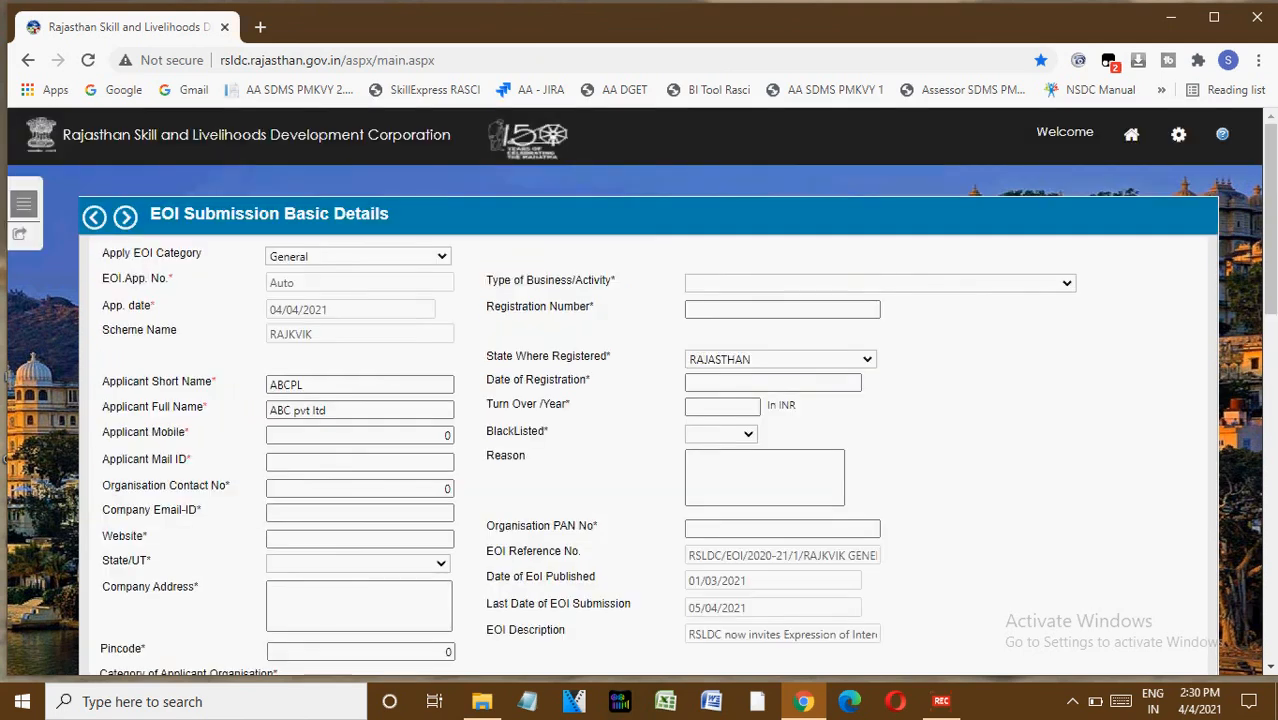
{"action": "left_click", "coordinate": [880, 283]}
{"action": "key", "text": "Down"}
{"action": "key", "text": "Down"}
{"action": "key", "text": "Down"}
{"action": "key", "text": "Down"}
{"action": "key", "text": "Down"}
{"action": "key", "text": "Down"}
{"action": "key", "text": "Down"}
{"action": "key", "text": "Down"}
{"action": "key", "text": "Down"}
{"action": "key", "text": "Down"}
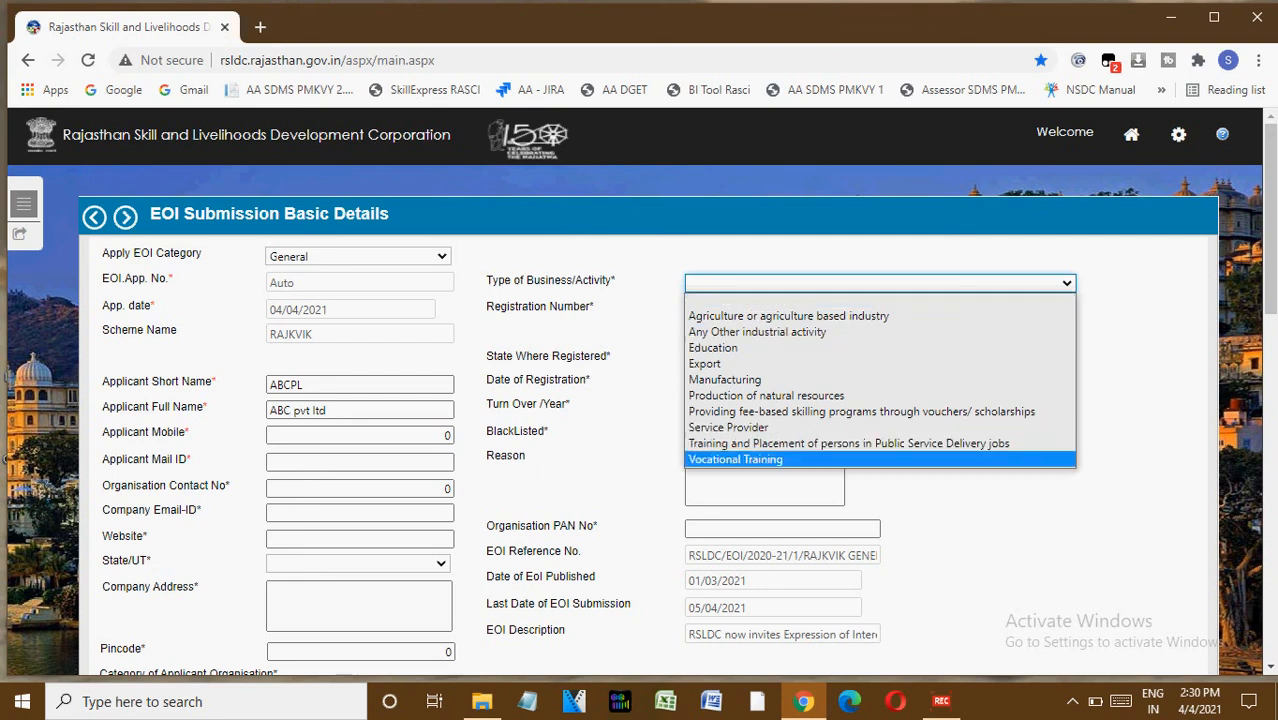
{"action": "key", "text": "Escape"}
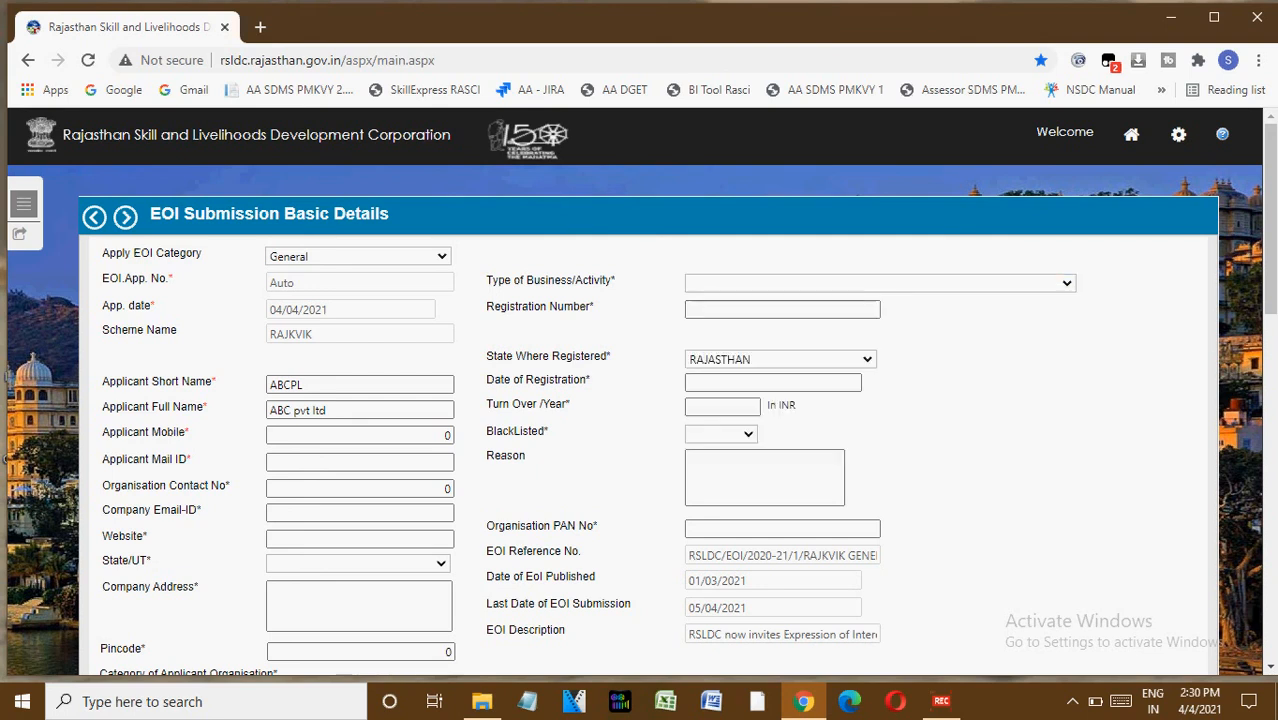
Move through the registration fields and set BlackListed to No.
{"action": "key", "text": "Tab"}
{"action": "key", "text": "Tab"}
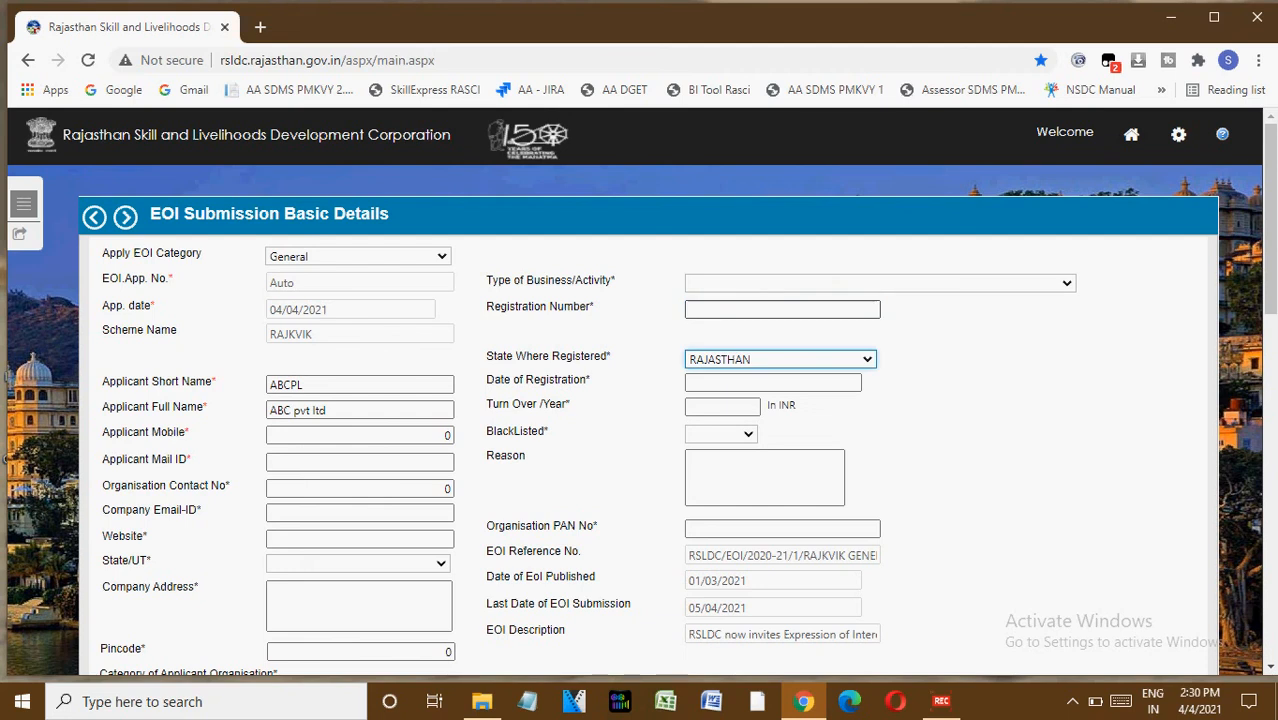
{"action": "key", "text": "Tab"}
{"action": "key", "text": "Tab"}
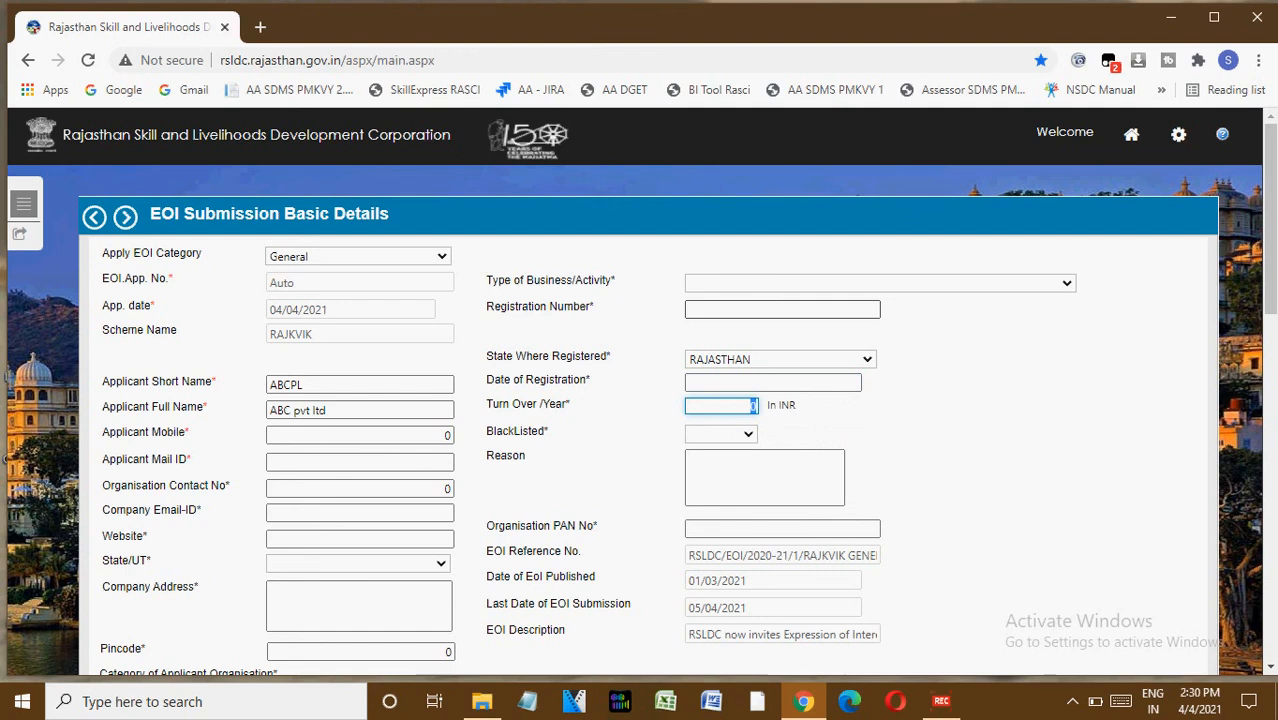
{"action": "key", "text": "Tab"}
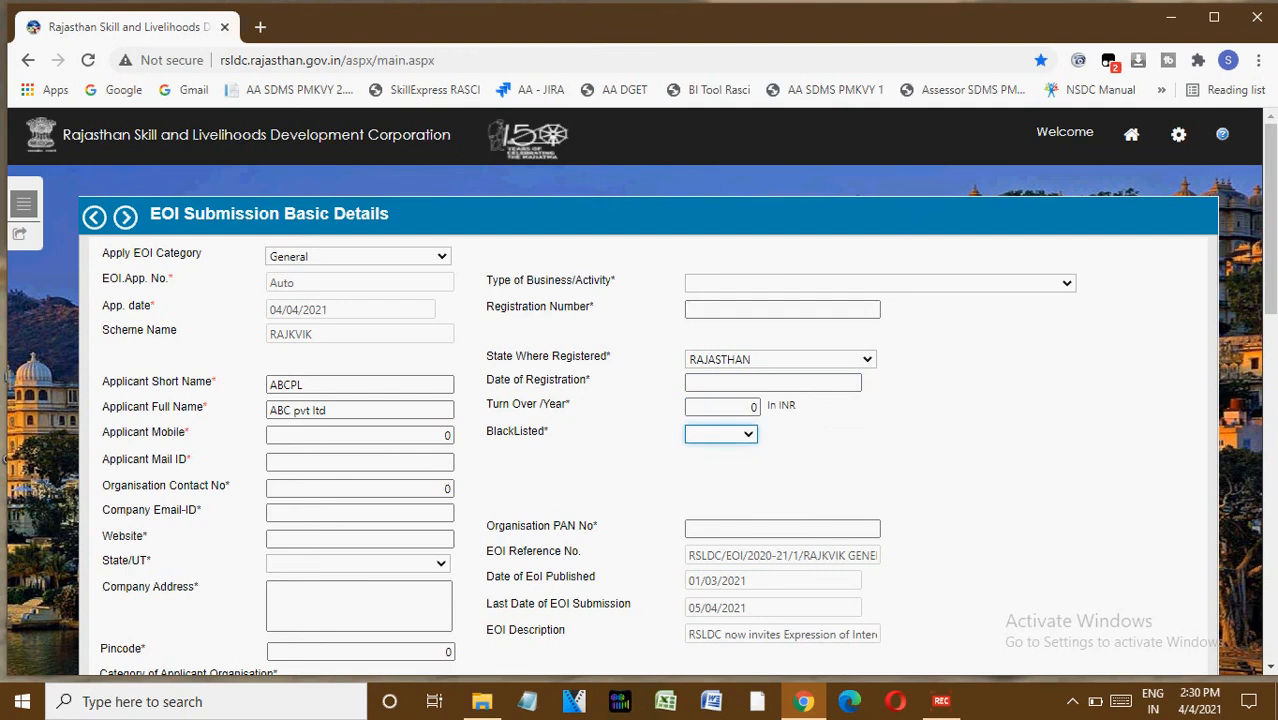
{"action": "key", "text": "alt+Down"}
{"action": "key", "text": "Down"}
{"action": "key", "text": "Down"}
{"action": "key", "text": "Return"}
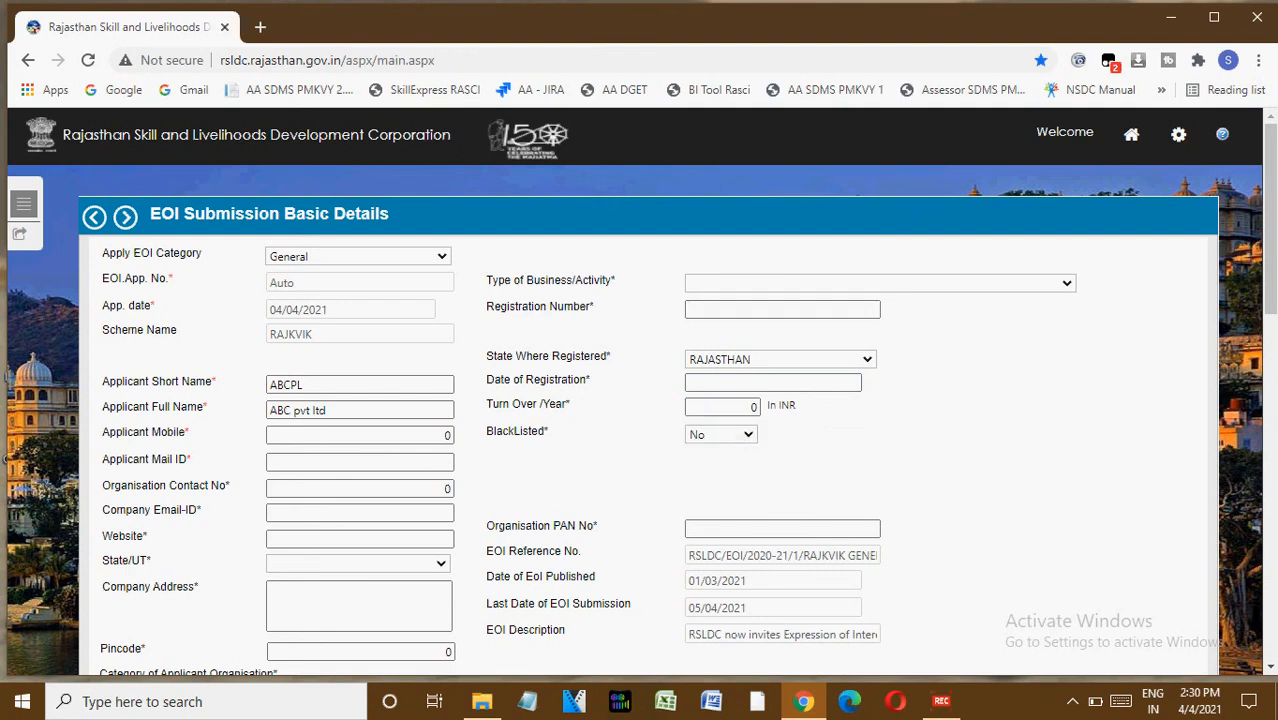
Review the input fields of the Bank Details section, including the Type of Account options.
{"action": "left_click", "coordinate": [782, 528]}
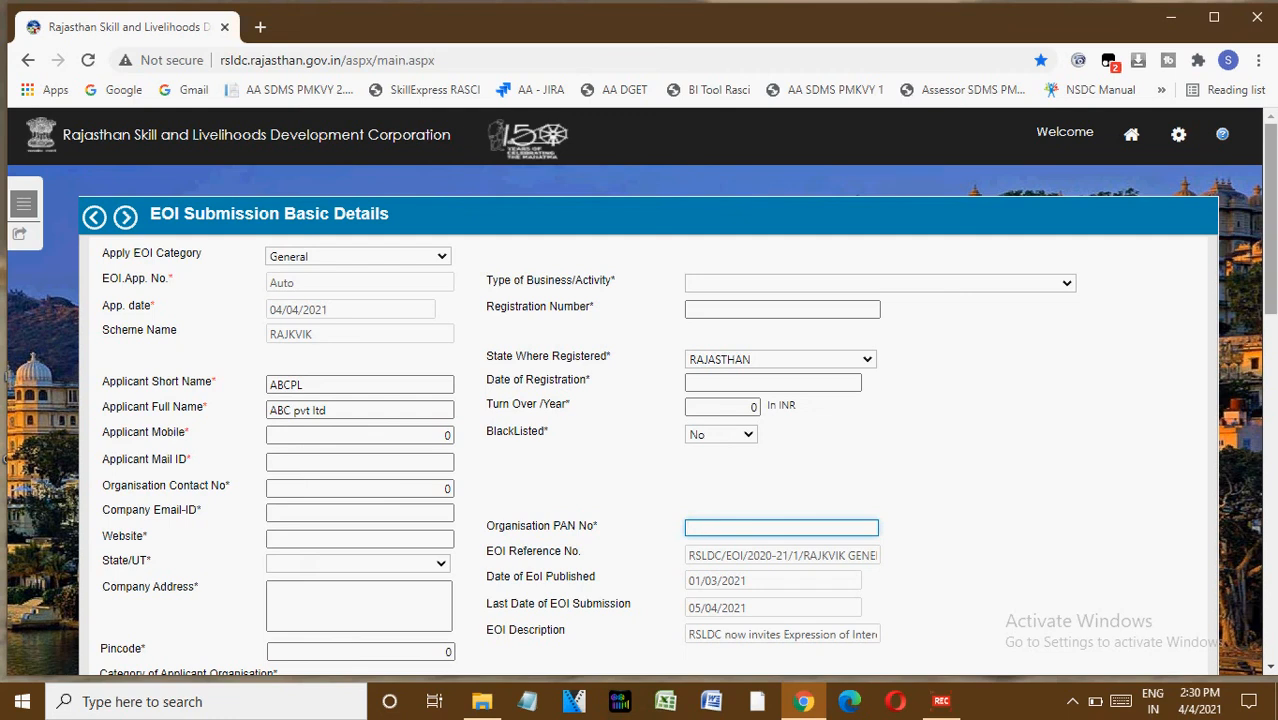
{"action": "left_click", "coordinate": [1270, 400]}
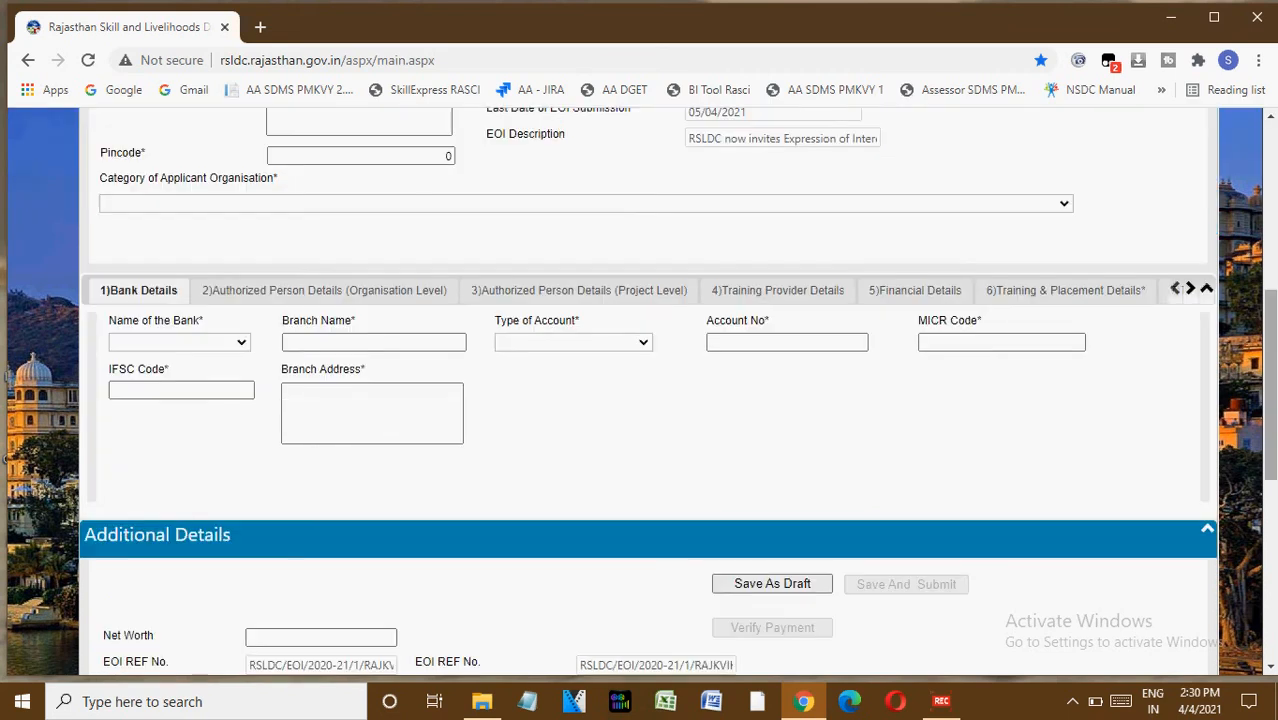
{"action": "left_click_drag", "start_coordinate": [1270, 400], "coordinate": [1270, 398]}
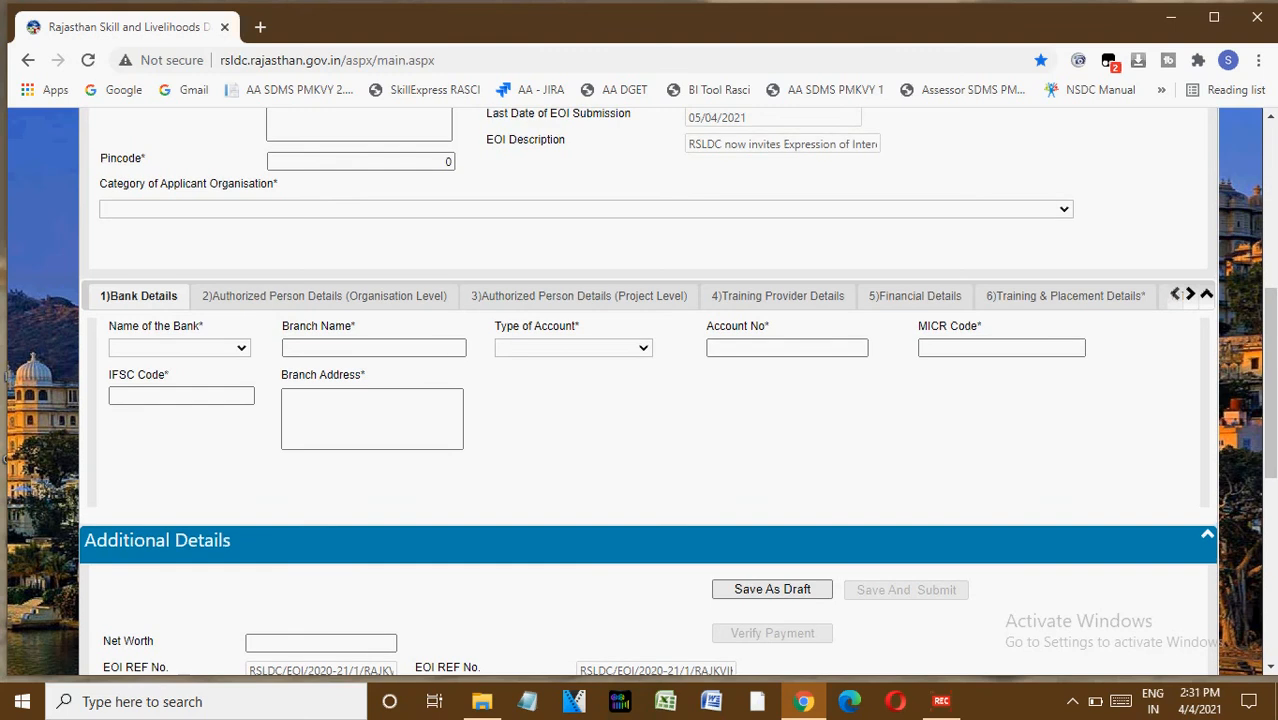
{"action": "left_click", "coordinate": [1270, 117]}
{"action": "left_click", "coordinate": [1270, 117]}
{"action": "left_click", "coordinate": [1270, 117]}
{"action": "left_click", "coordinate": [1270, 117]}
{"action": "left_click", "coordinate": [1270, 117]}
{"action": "left_click", "coordinate": [1270, 117]}
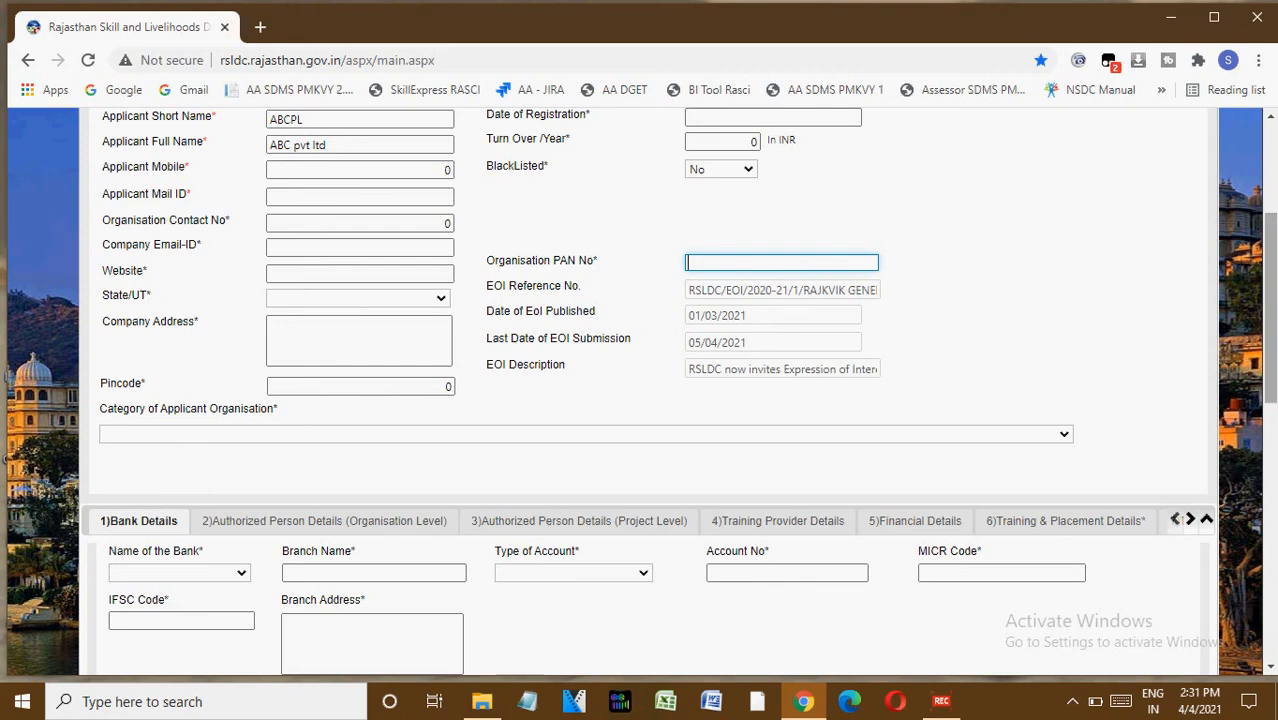
{"action": "left_click_drag", "start_coordinate": [1270, 307], "coordinate": [1270, 375]}
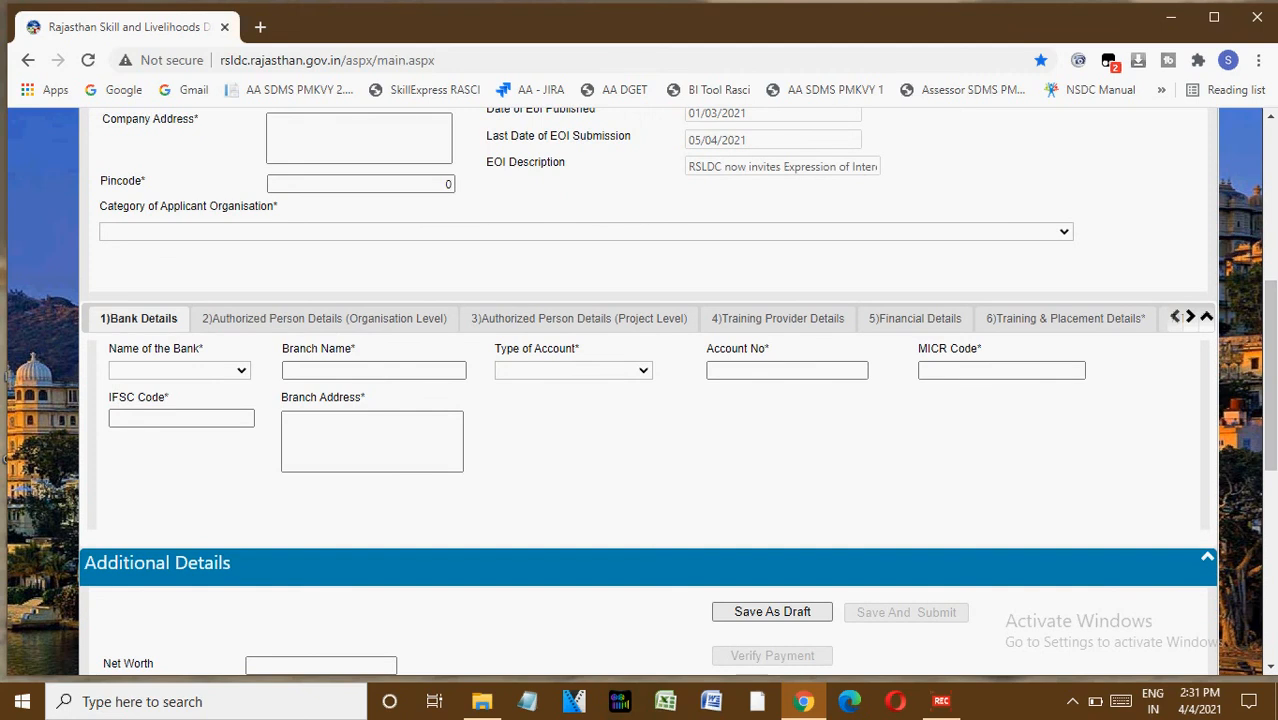
{"action": "left_click", "coordinate": [179, 370]}
{"action": "left_click", "coordinate": [360, 504]}
{"action": "left_click", "coordinate": [373, 370]}
{"action": "left_click", "coordinate": [573, 370]}
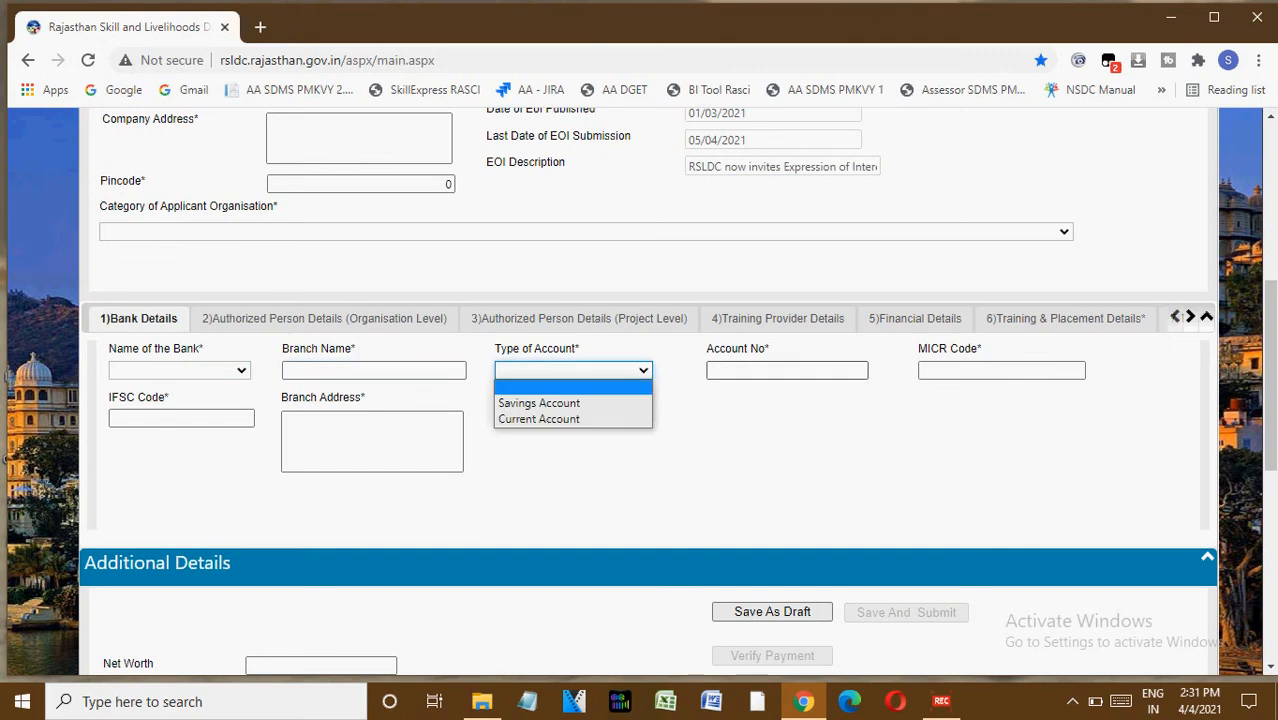
{"action": "left_click", "coordinate": [786, 370]}
{"action": "left_click", "coordinate": [1001, 370]}
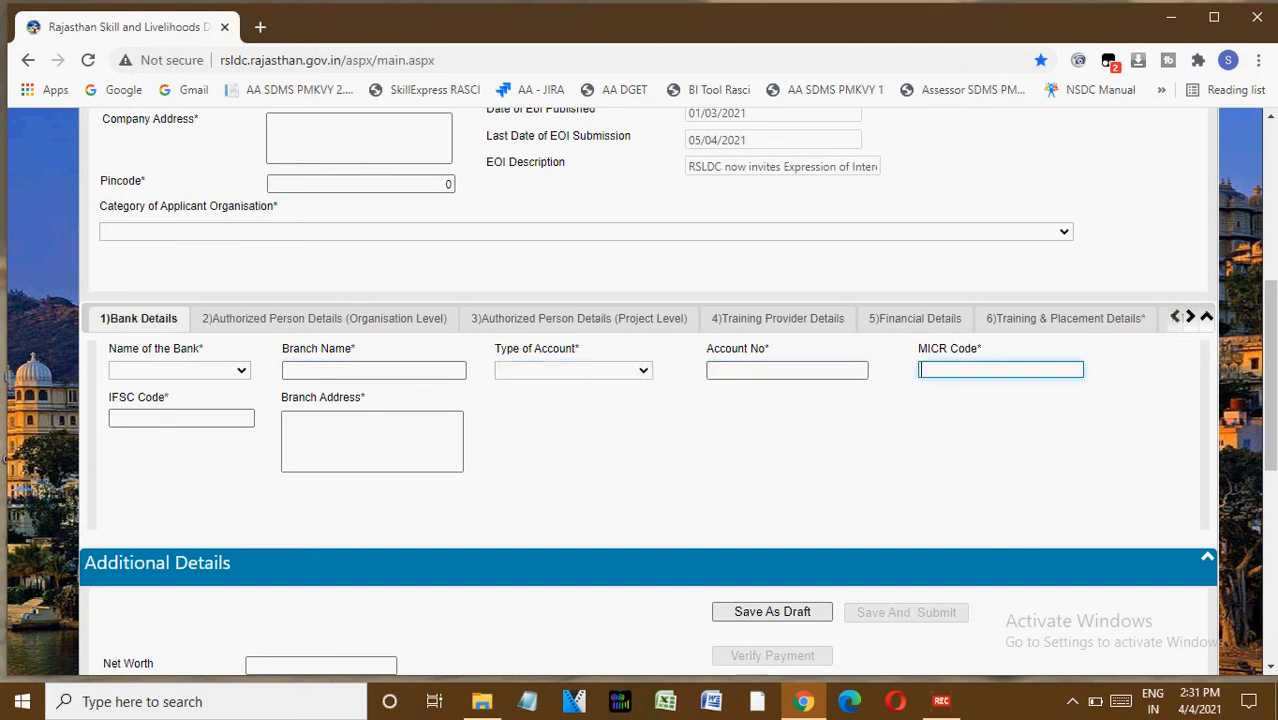
{"action": "left_click", "coordinate": [181, 418]}
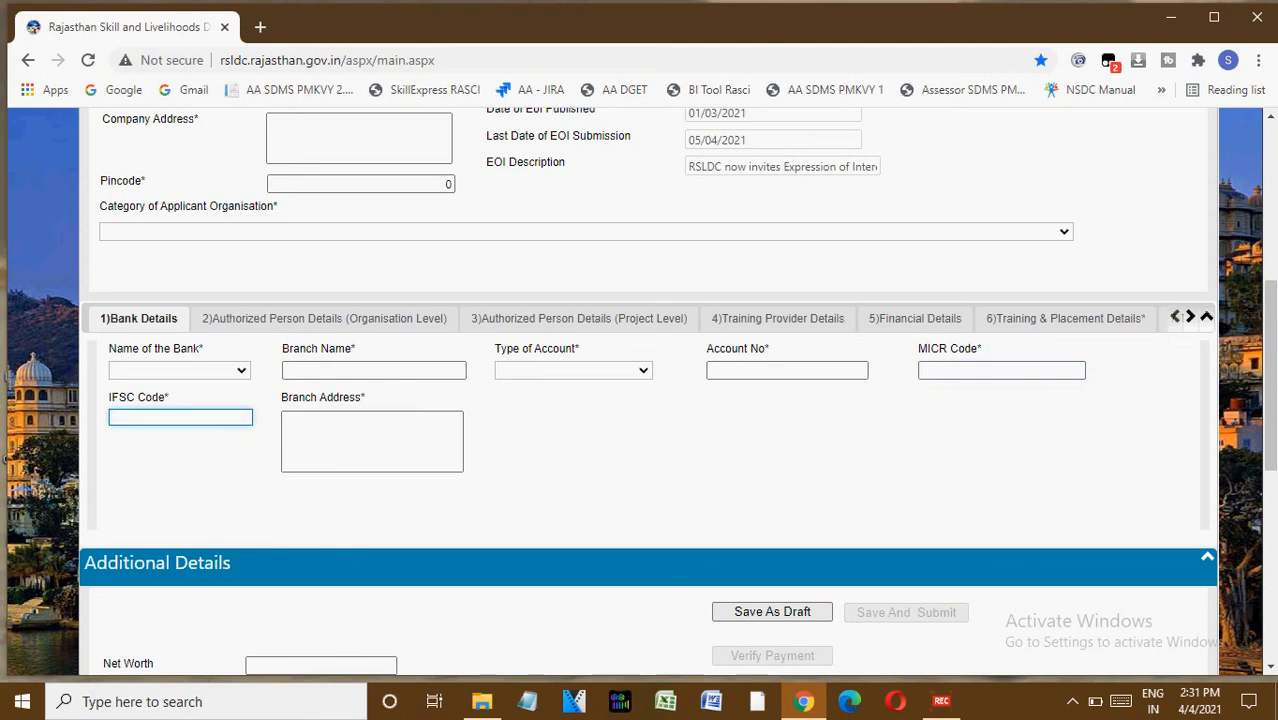
{"action": "left_click", "coordinate": [372, 441]}
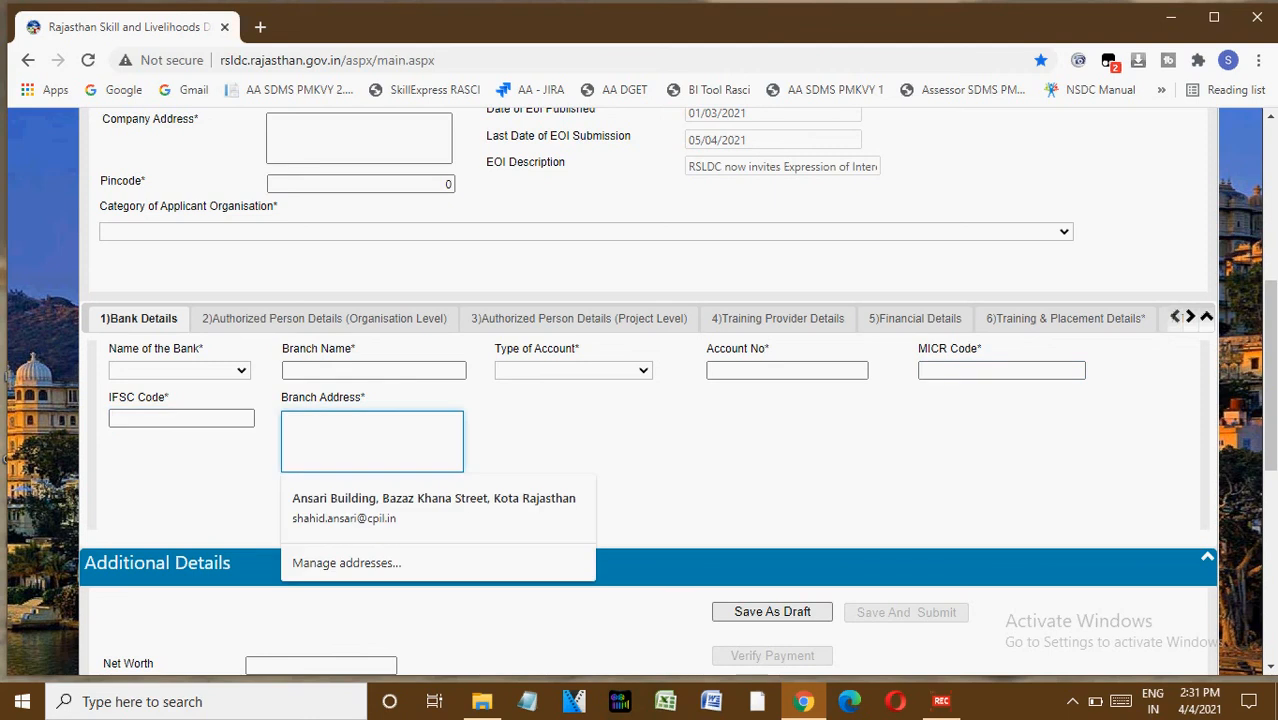
{"action": "left_click", "coordinate": [590, 450]}
Open the Authorized Person Details (Organisation Level) tab and review its fields and ID proof options.
{"action": "left_click", "coordinate": [324, 318]}
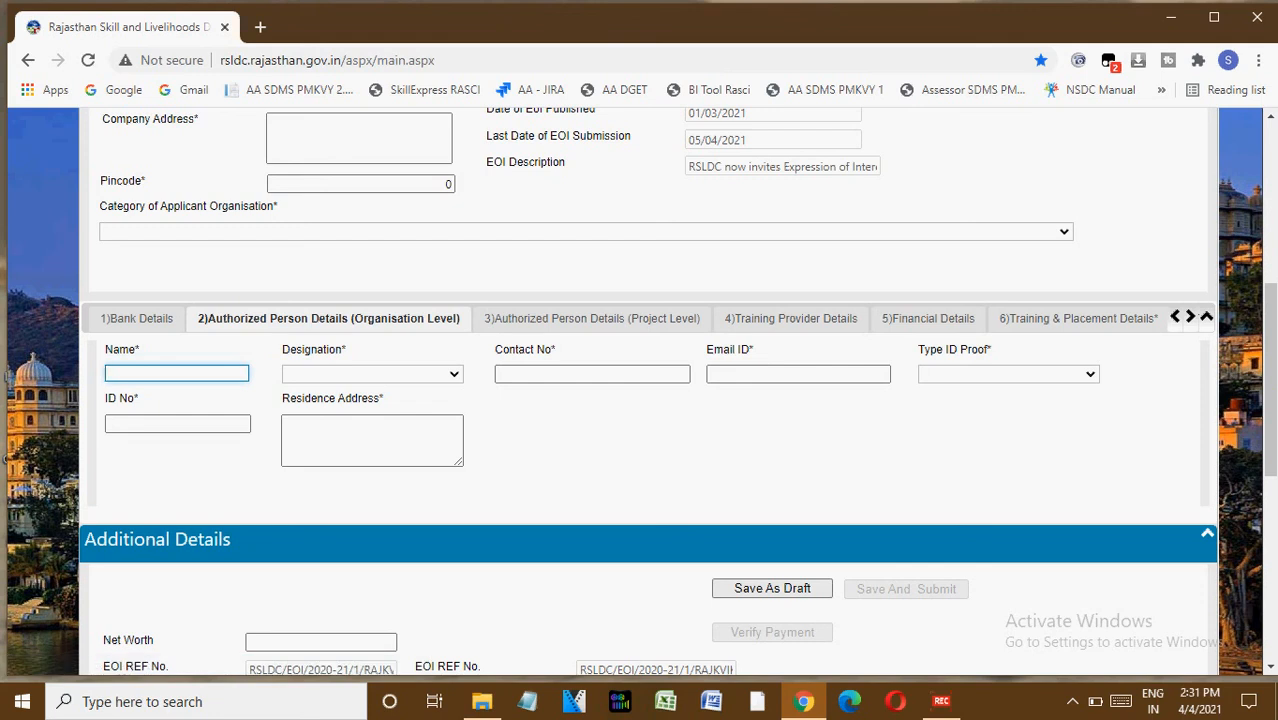
{"action": "left_click", "coordinate": [684, 373]}
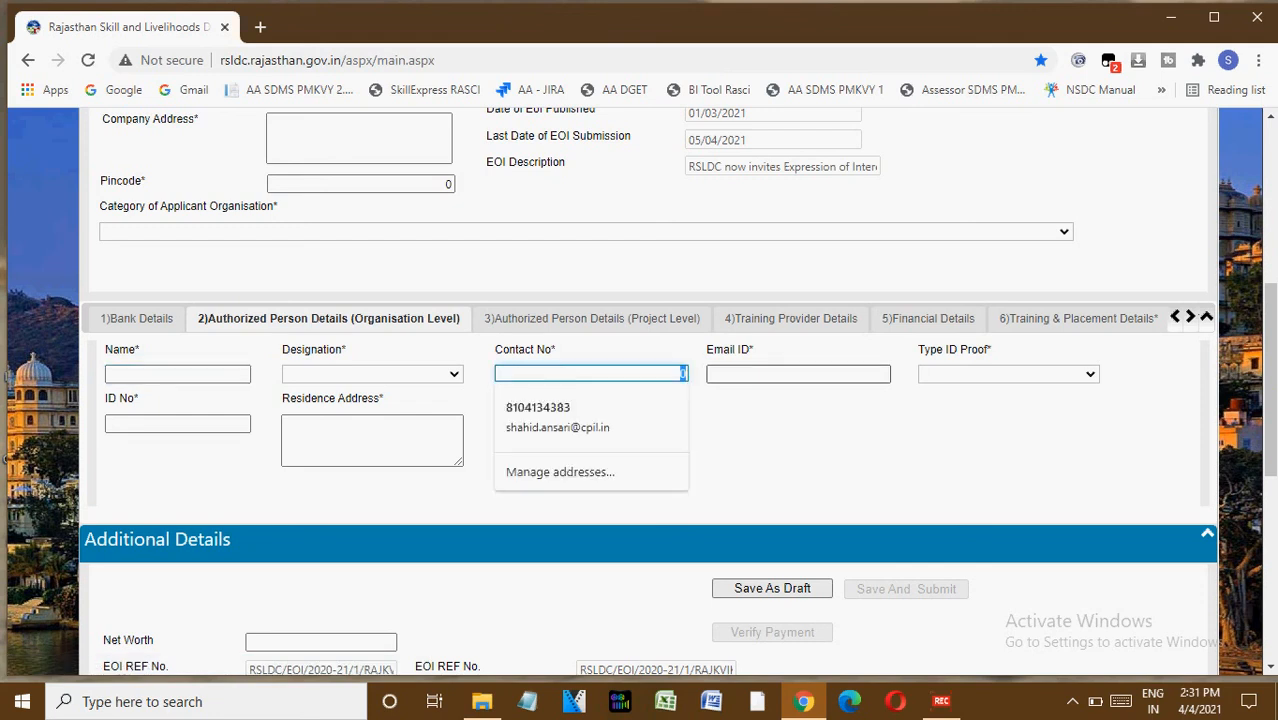
{"action": "left_click", "coordinate": [798, 374]}
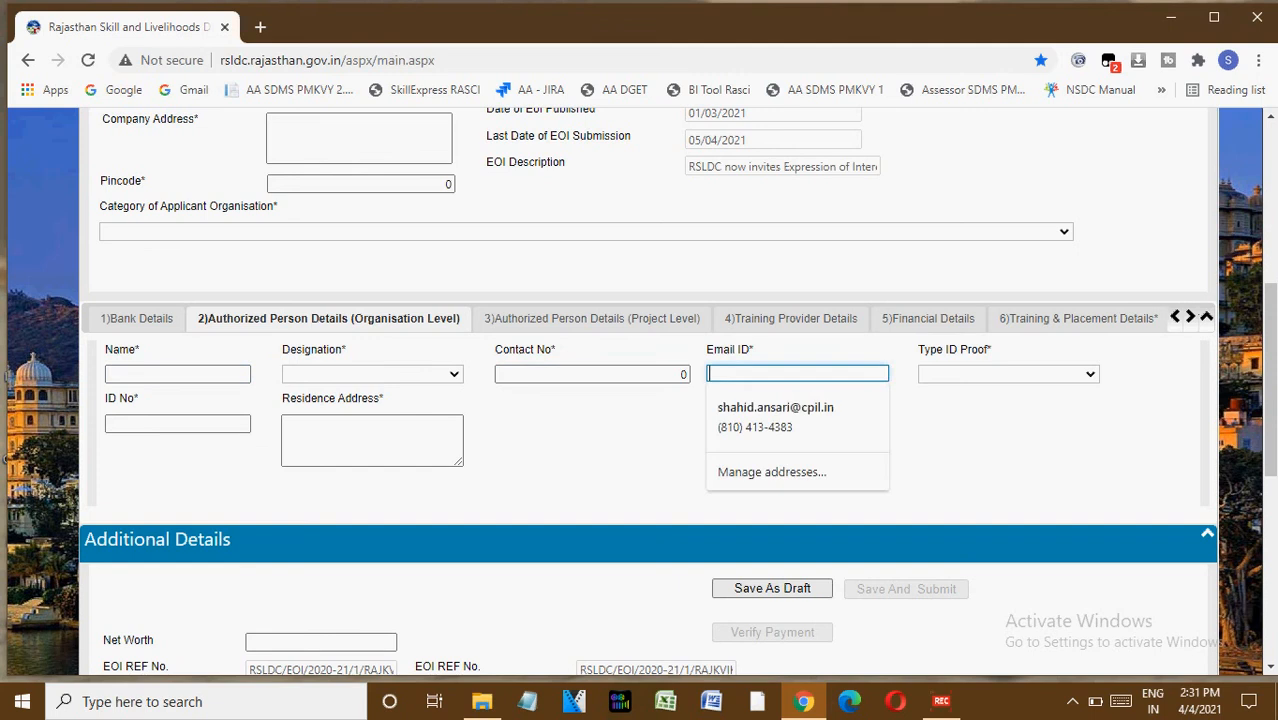
{"action": "left_click", "coordinate": [1008, 374]}
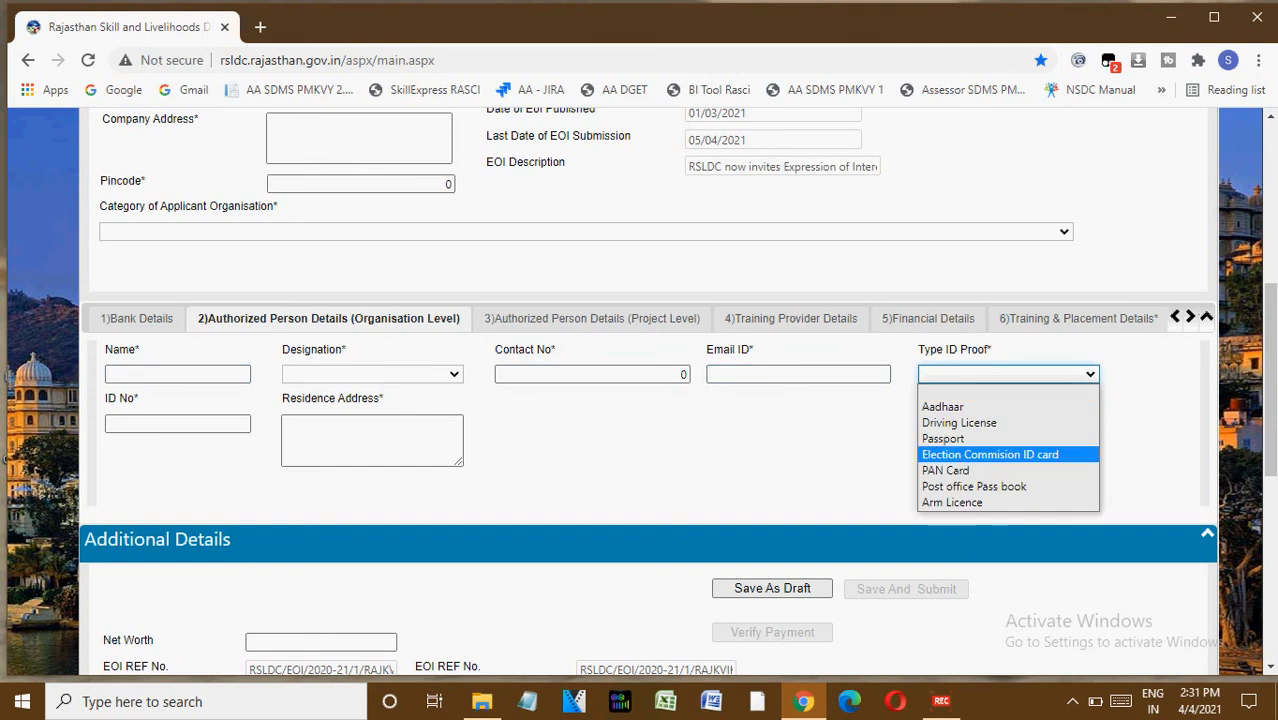
{"action": "left_click", "coordinate": [177, 423]}
{"action": "left_click", "coordinate": [372, 440]}
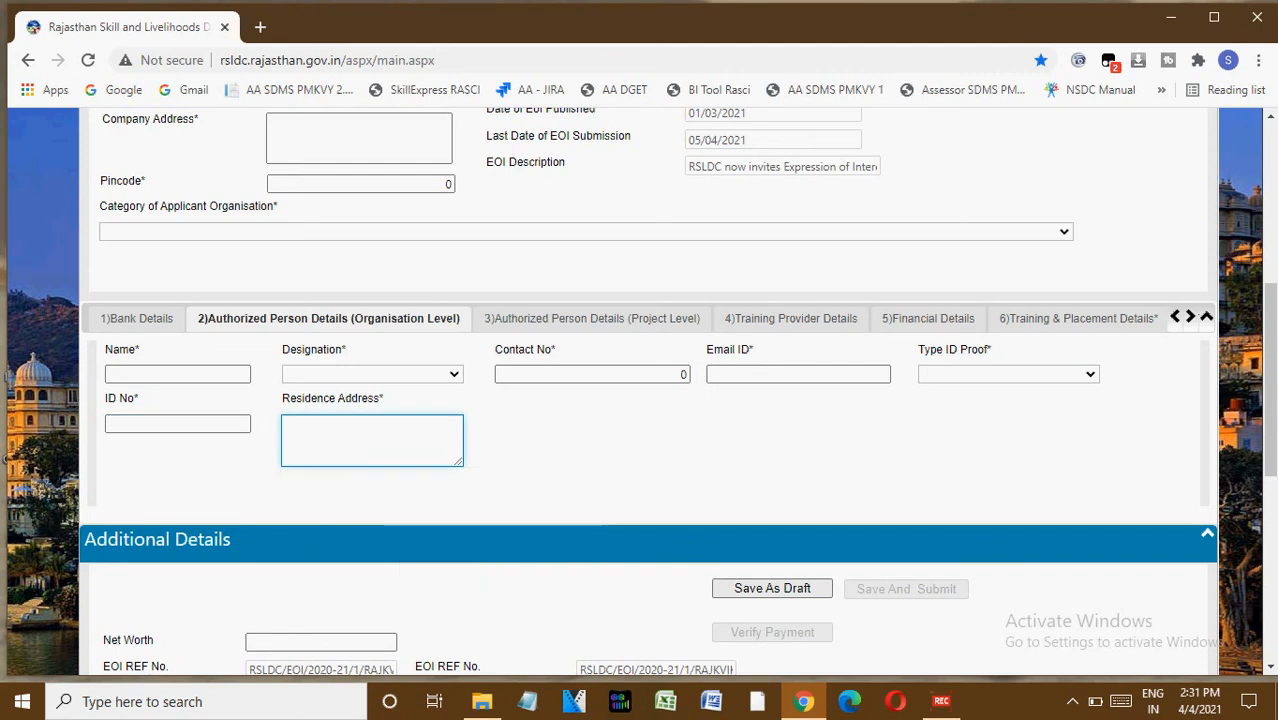
Open the Authorized Person Details (Project Level) tab and review its designation and ID proof fields.
{"action": "left_click", "coordinate": [592, 318]}
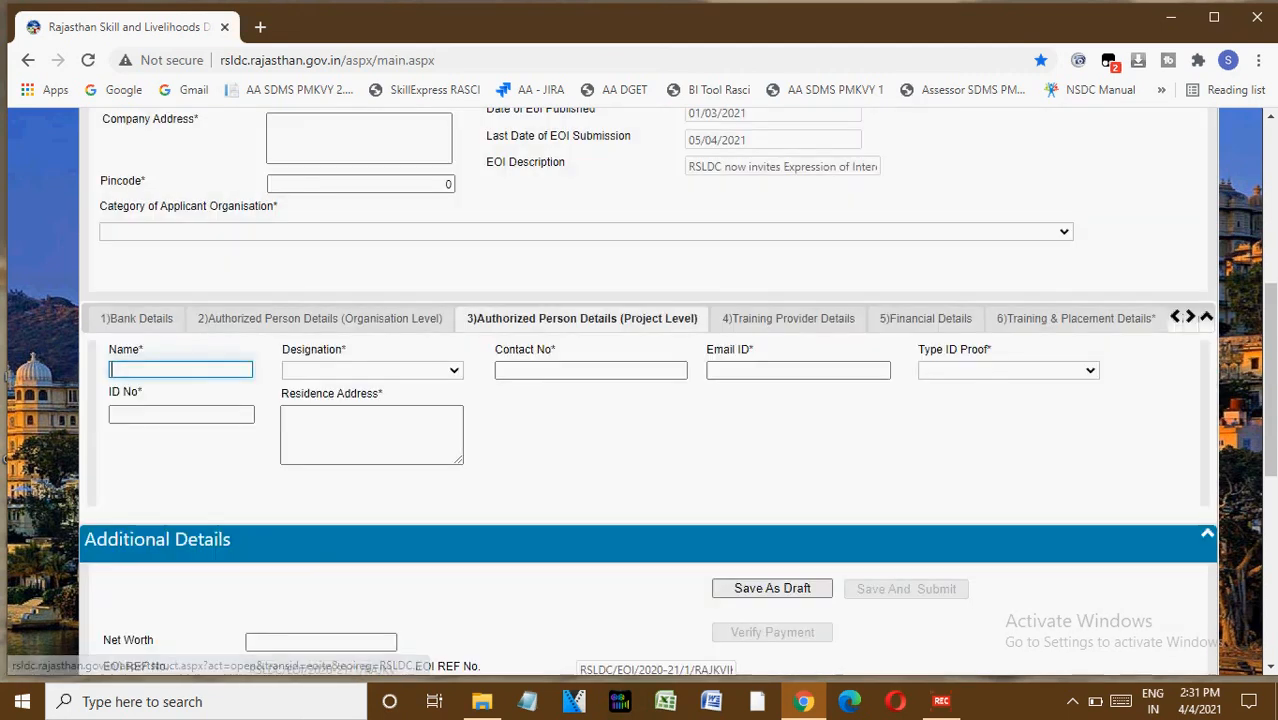
{"action": "left_click", "coordinate": [371, 370]}
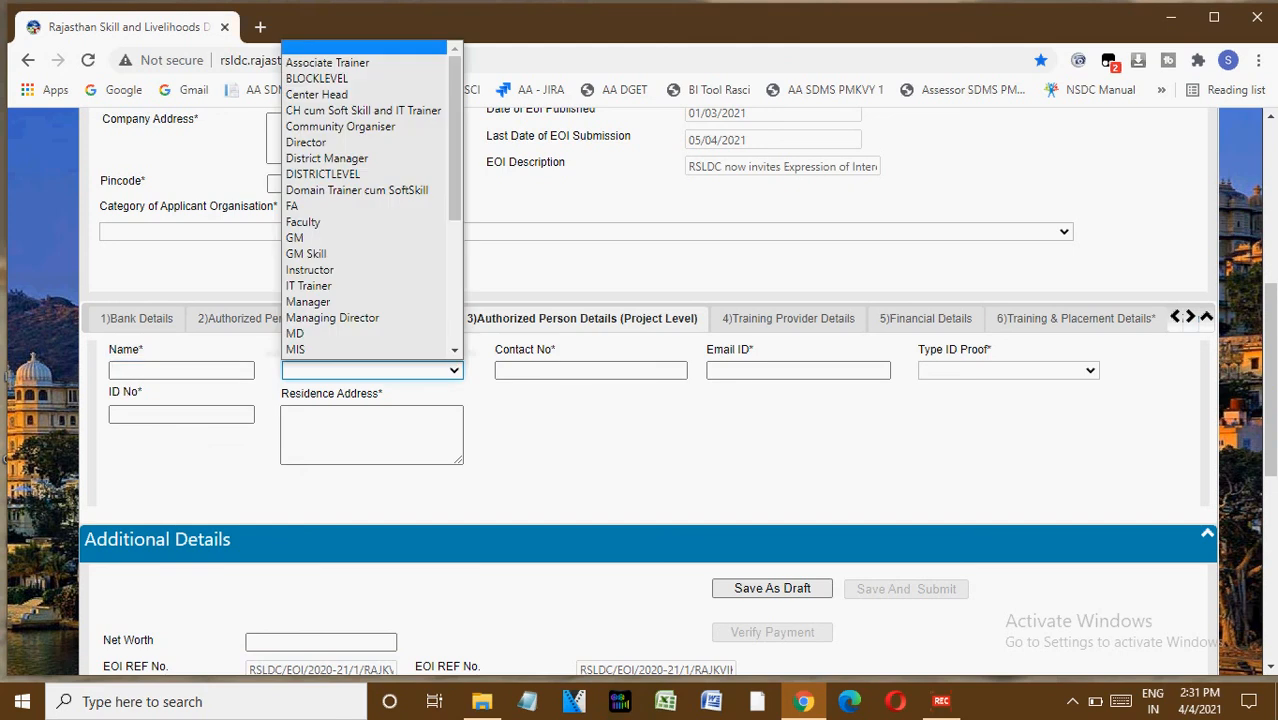
{"action": "left_click", "coordinate": [590, 370]}
{"action": "left_click", "coordinate": [797, 370]}
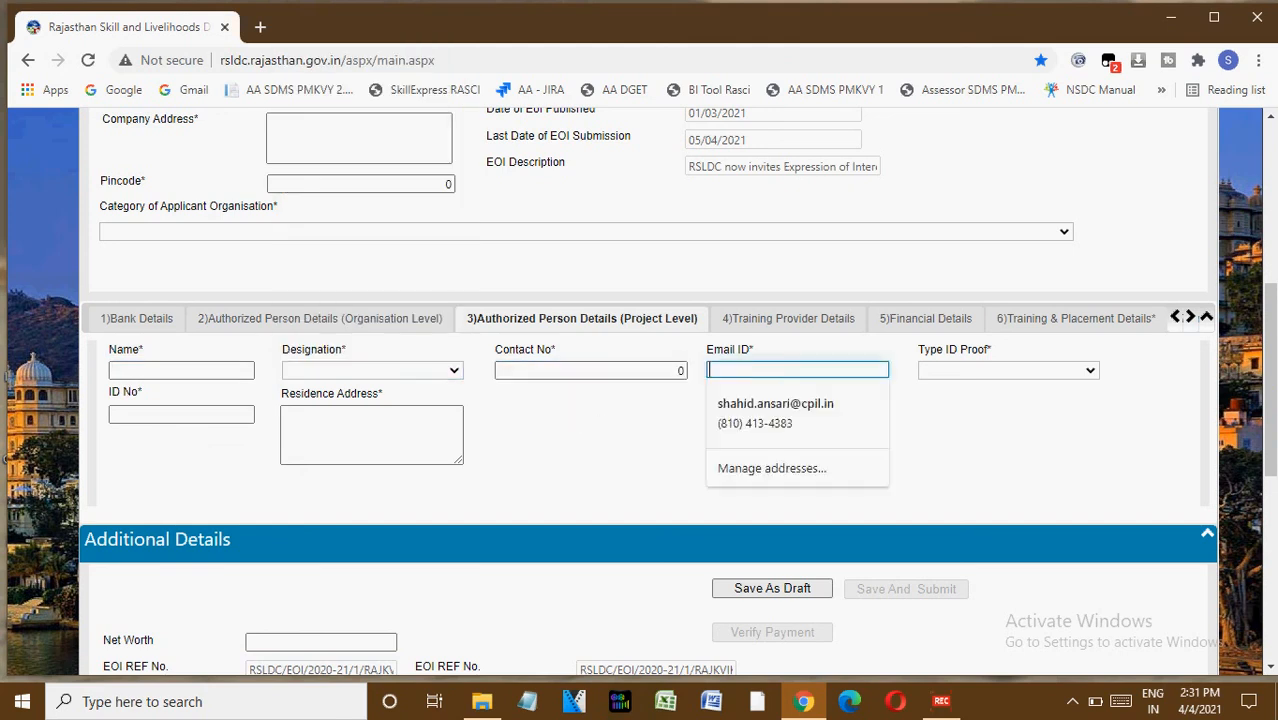
{"action": "left_click", "coordinate": [1008, 370]}
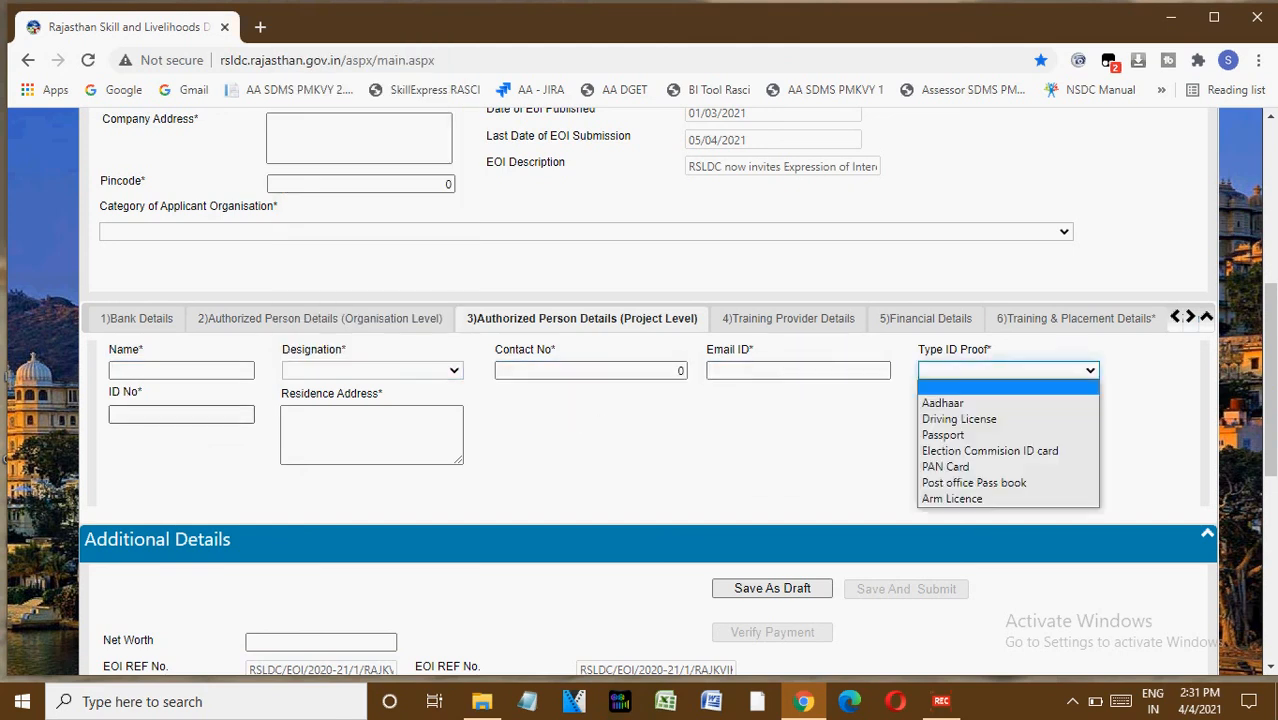
{"action": "left_click", "coordinate": [181, 414]}
{"action": "left_click", "coordinate": [371, 435]}
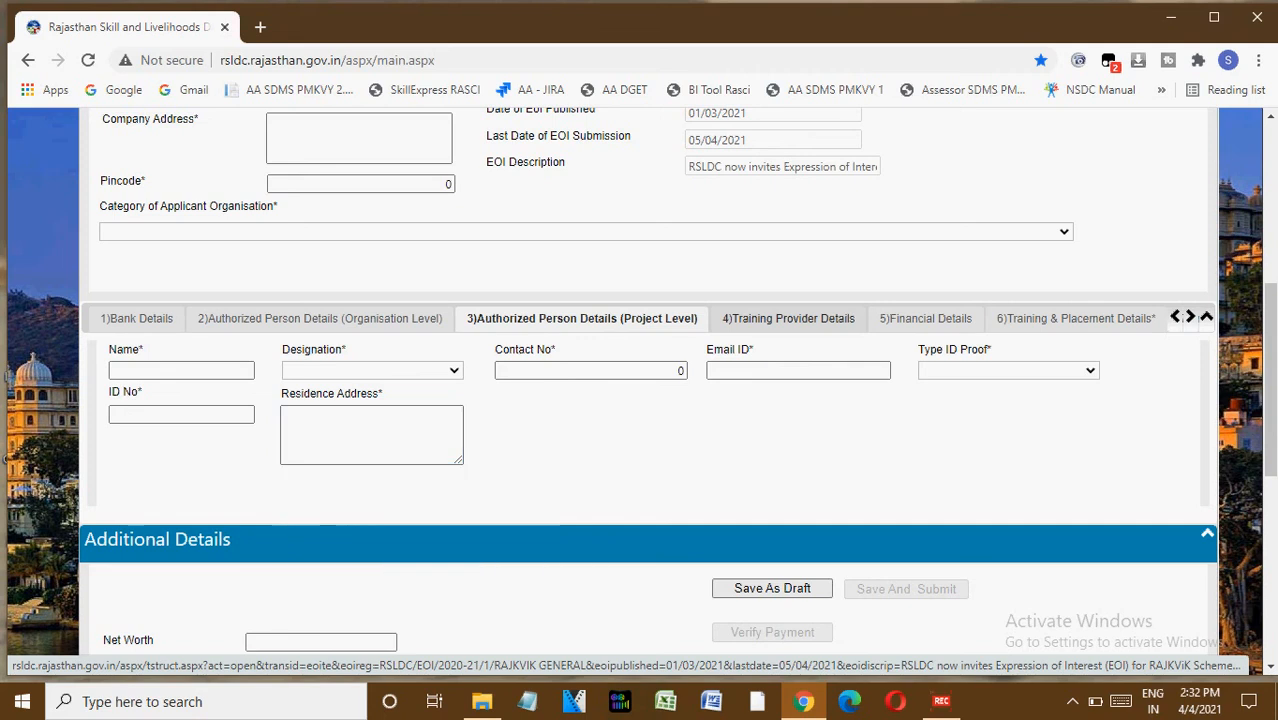
Open the Training Provider Details tab and review its registration, place of registration and PAN card fields.
{"action": "left_click", "coordinate": [788, 318]}
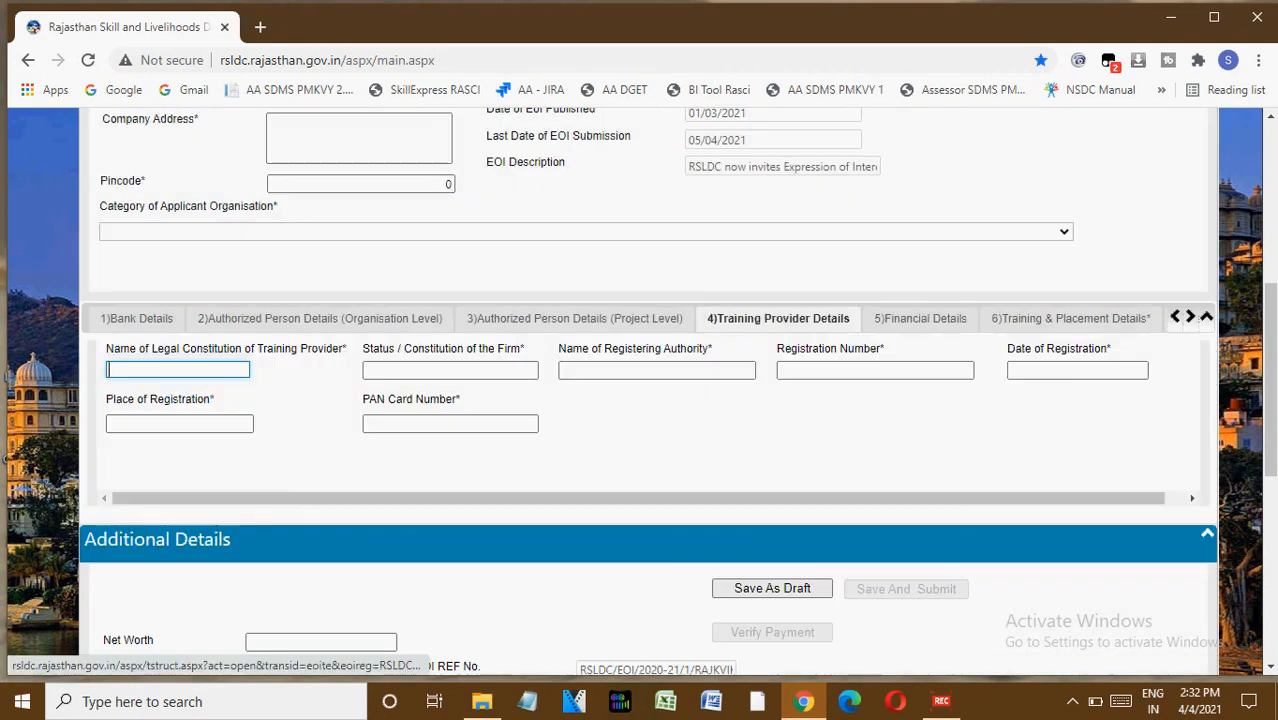
{"action": "left_click", "coordinate": [178, 370]}
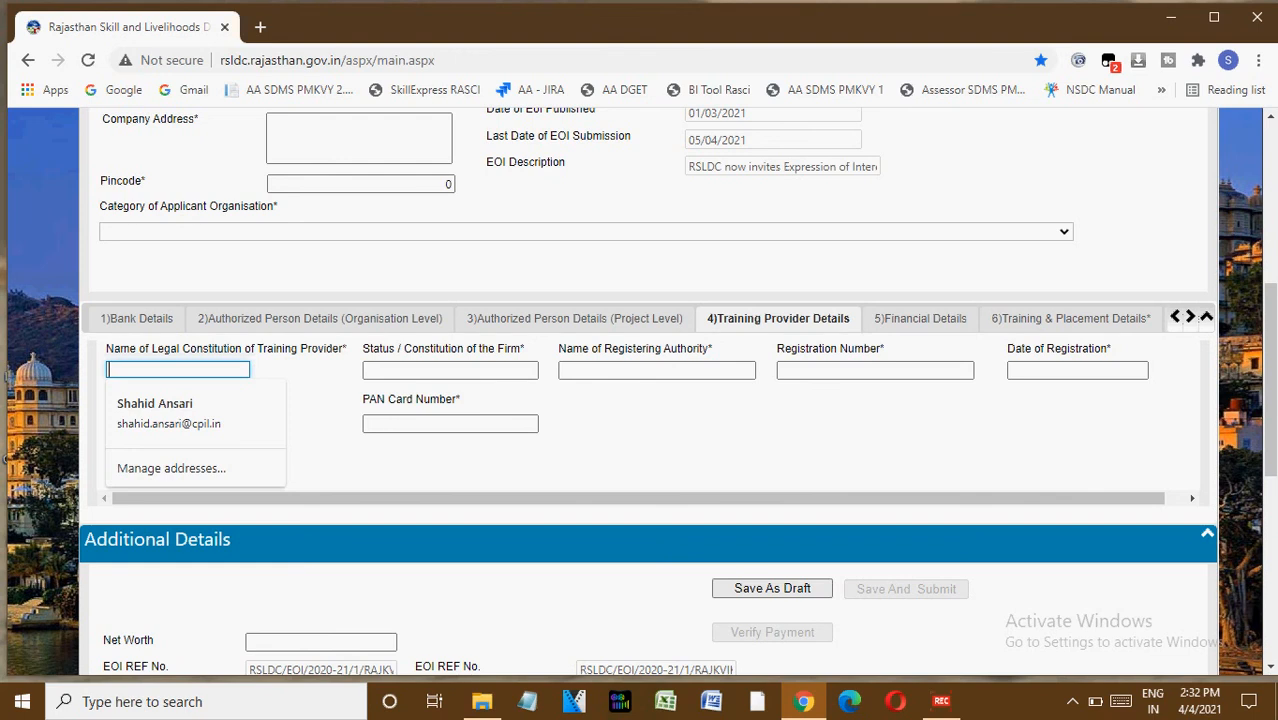
{"action": "left_click", "coordinate": [450, 370]}
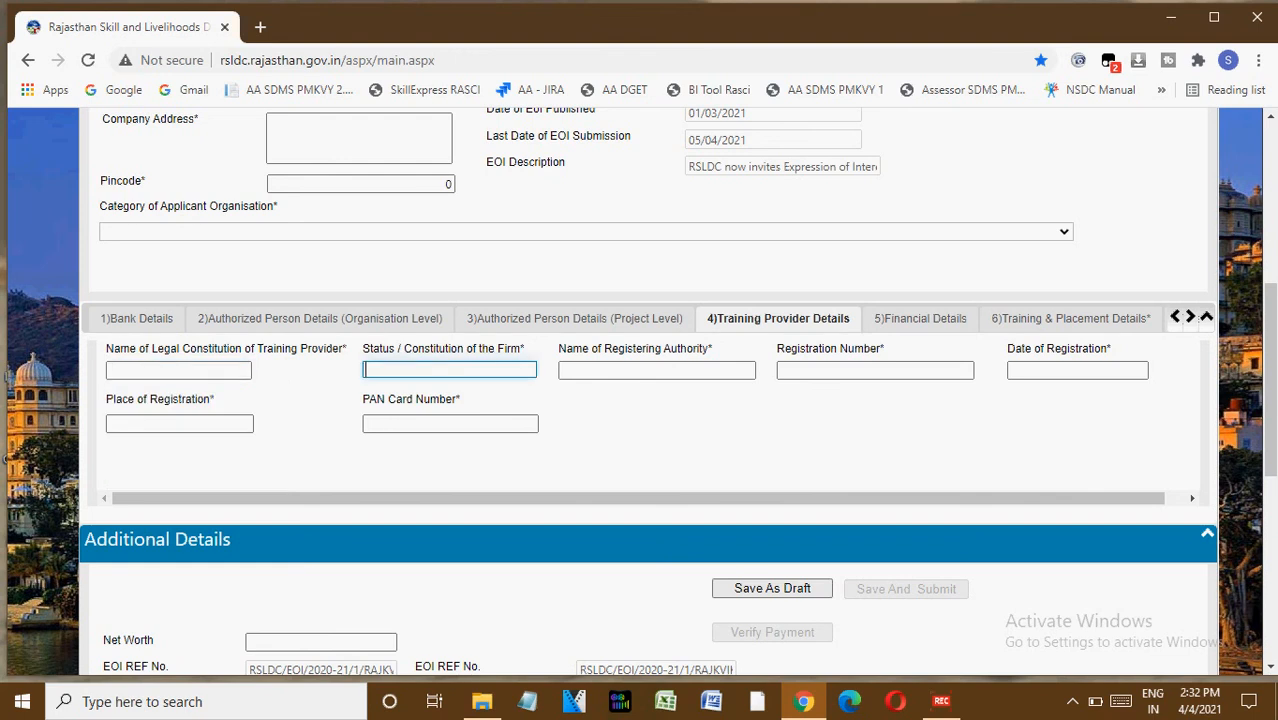
{"action": "left_click", "coordinate": [656, 370]}
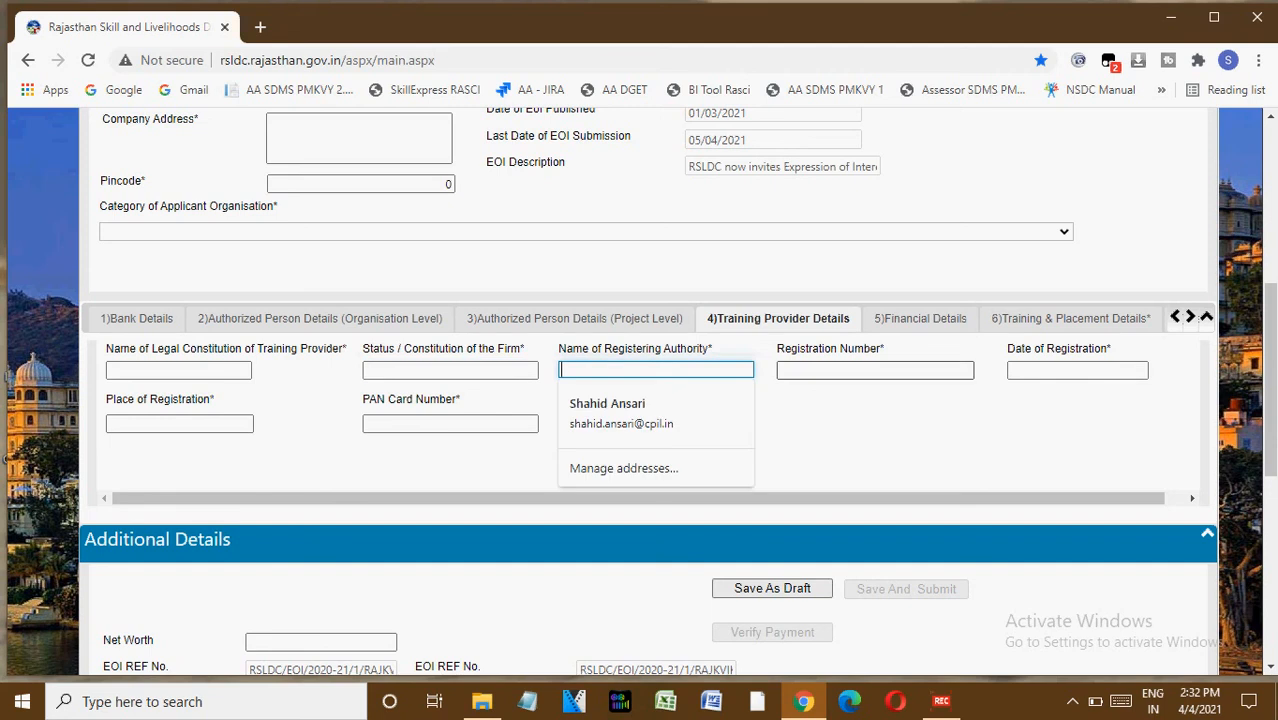
{"action": "left_click", "coordinate": [874, 370]}
{"action": "left_click", "coordinate": [1077, 370]}
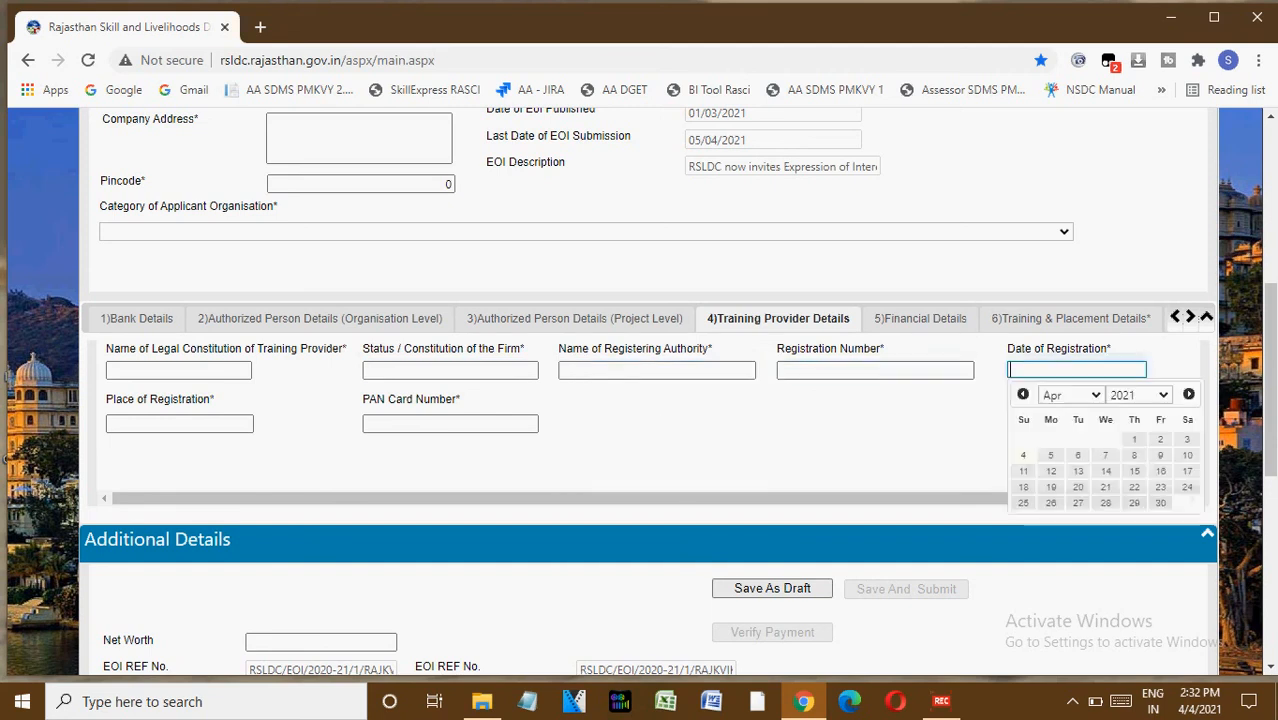
{"action": "left_click", "coordinate": [180, 423]}
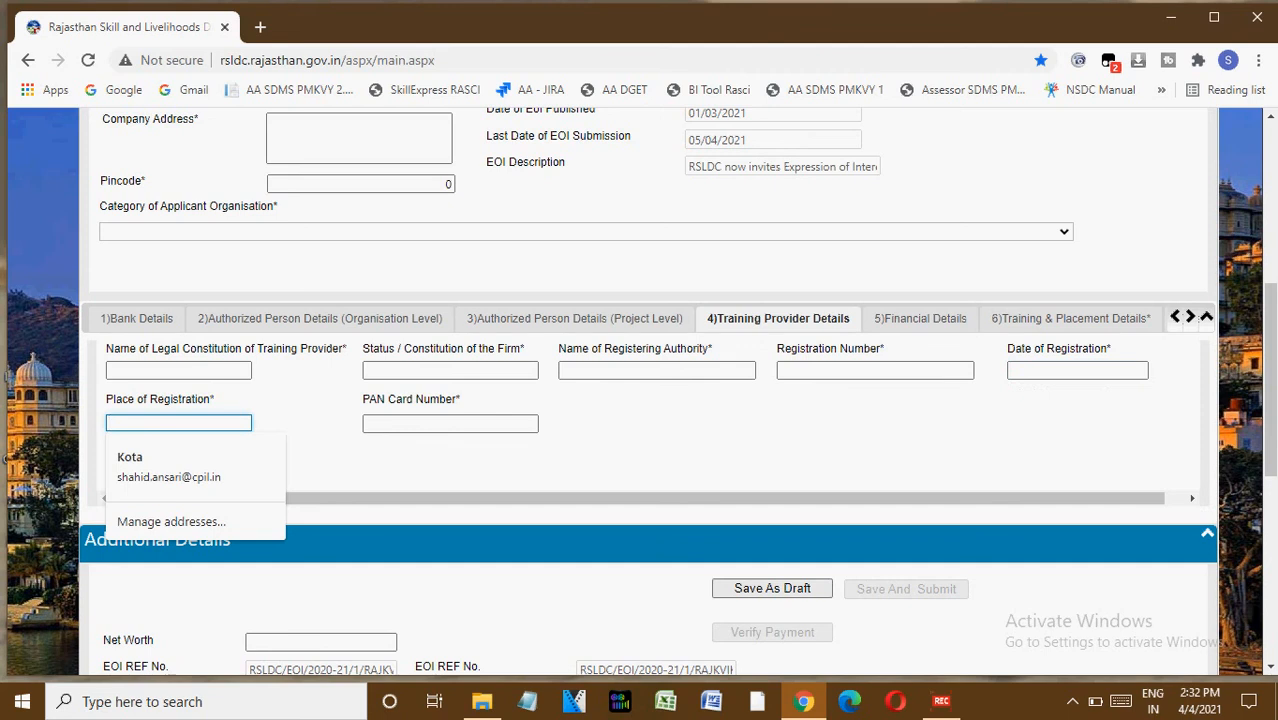
{"action": "left_click", "coordinate": [450, 423]}
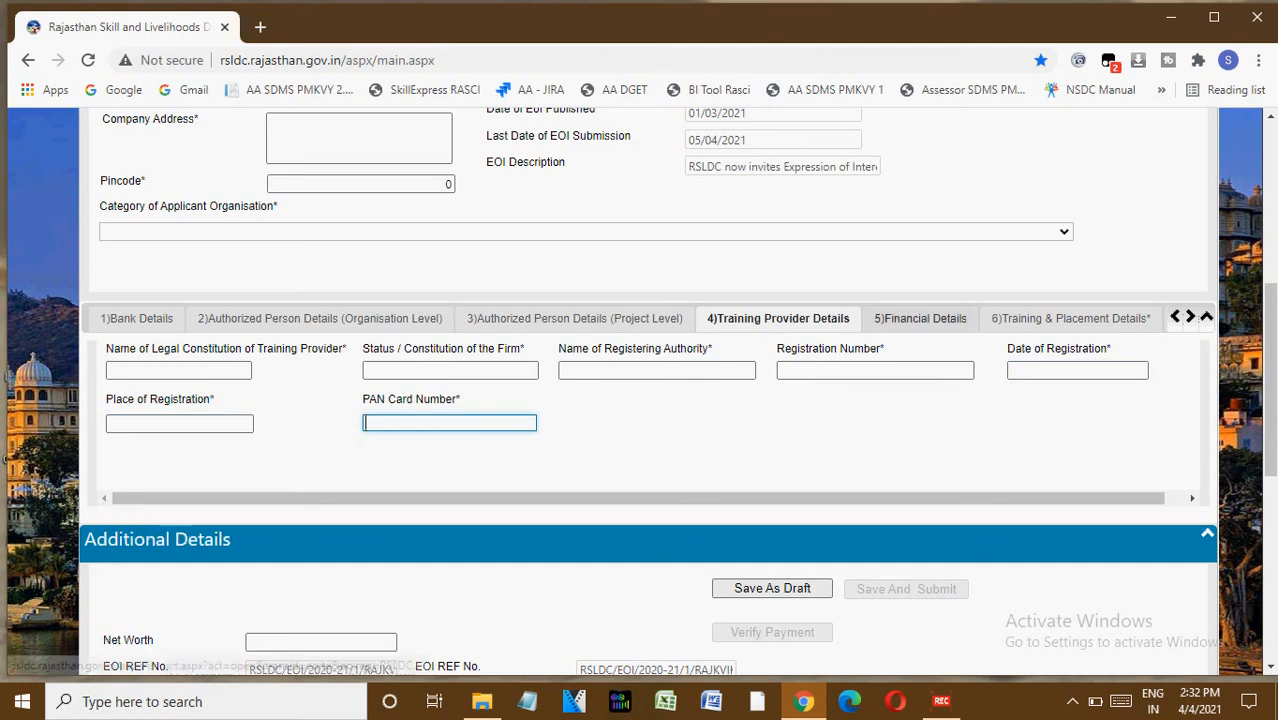
Open the Financial Details tab and set the first row's Financial Year to 2020 - 2021.
{"action": "left_click", "coordinate": [920, 318]}
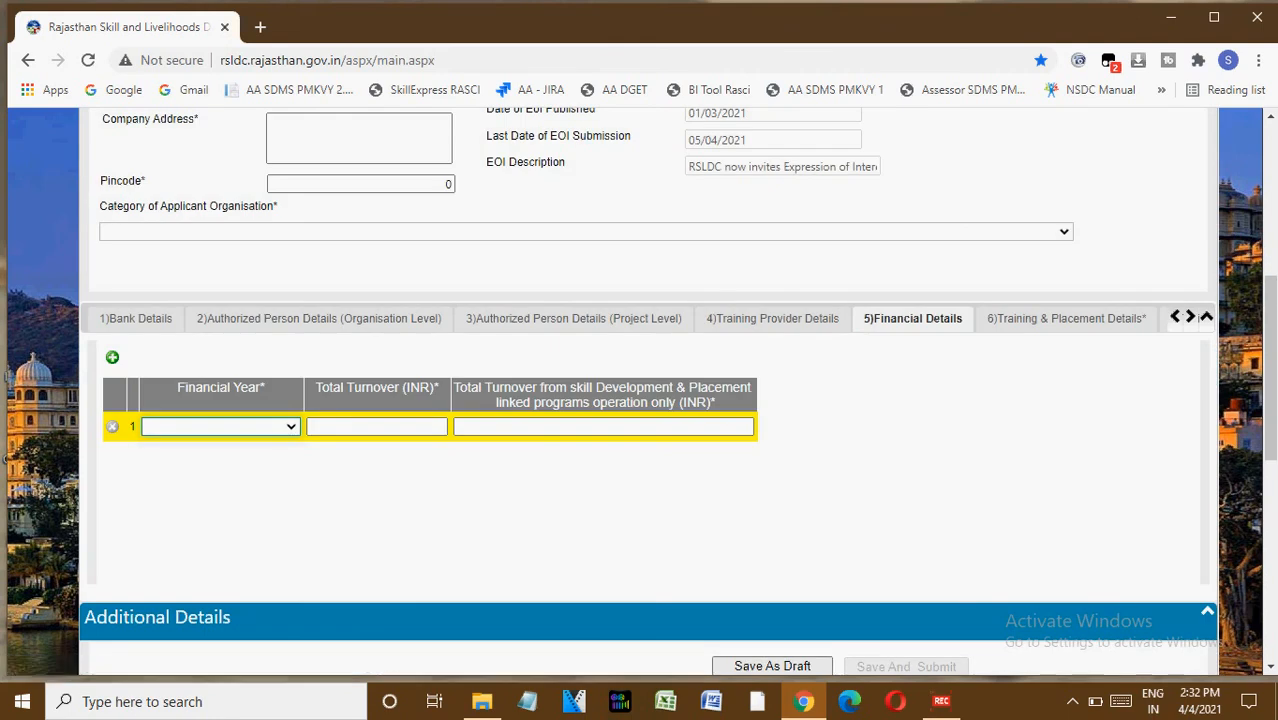
{"action": "left_click", "coordinate": [221, 427]}
{"action": "key", "text": "Down"}
{"action": "key", "text": "Tab"}
{"action": "key", "text": "Tab"}
Add two more financial rows with Financial Year 2019 - 2020 and 2018 - 2019.
{"action": "left_click", "coordinate": [112, 357]}
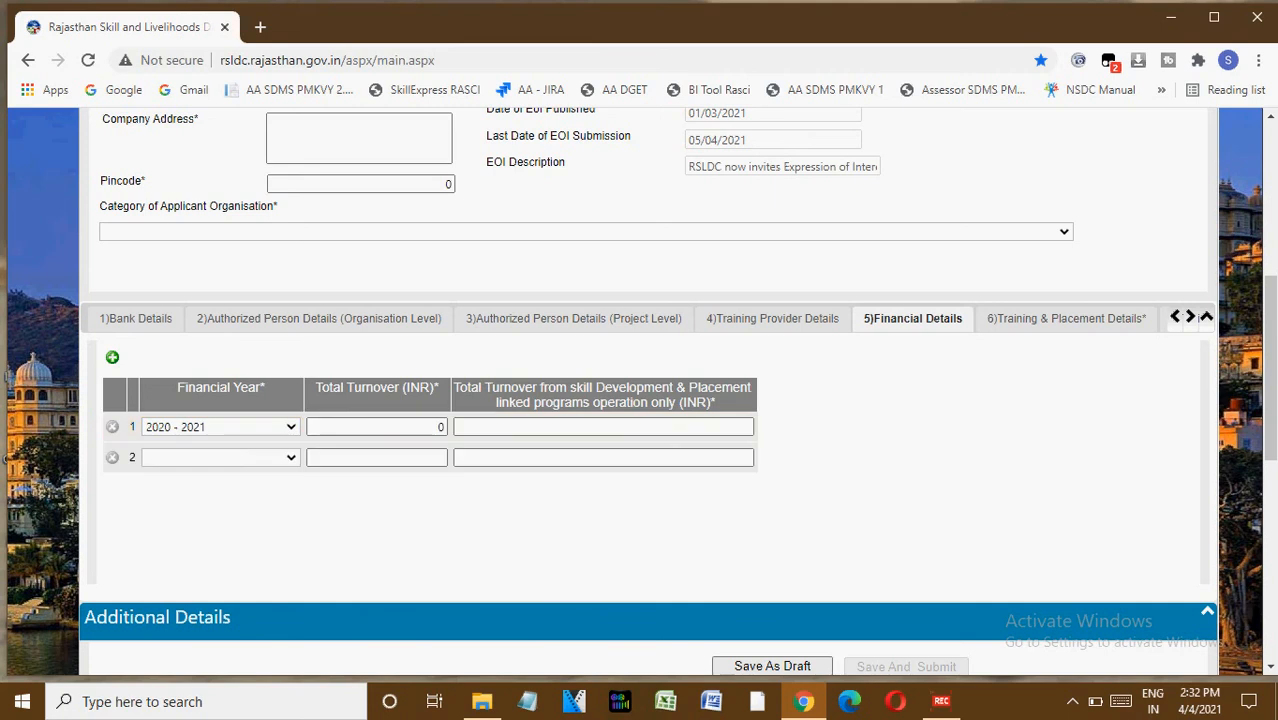
{"action": "left_click", "coordinate": [221, 457]}
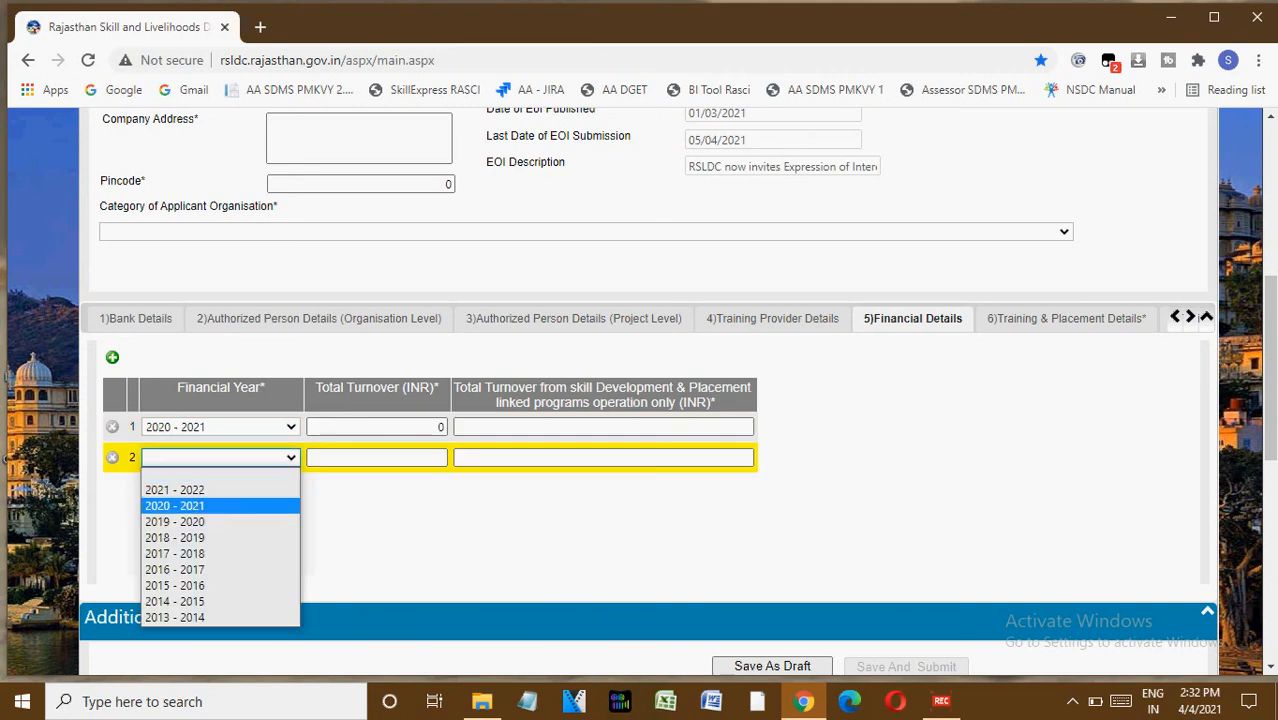
{"action": "key", "text": "Tab"}
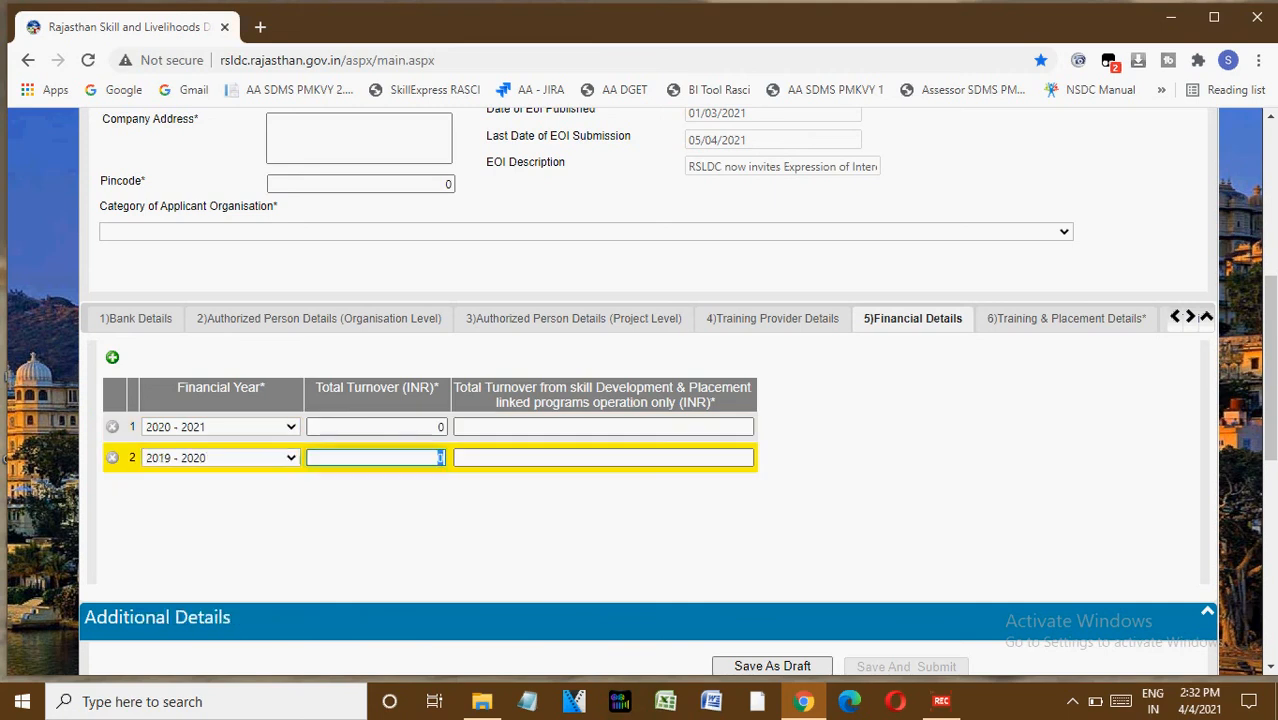
{"action": "left_click", "coordinate": [112, 357]}
{"action": "left_click", "coordinate": [221, 488]}
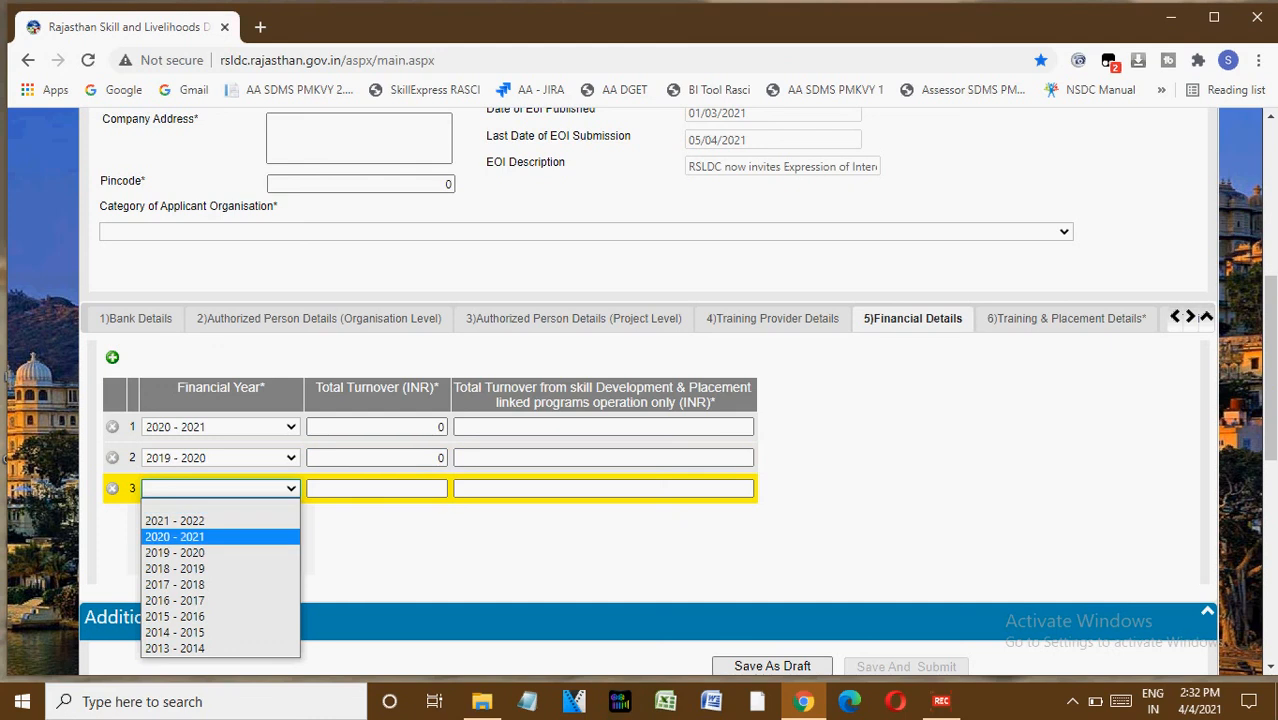
{"action": "left_click", "coordinate": [221, 568]}
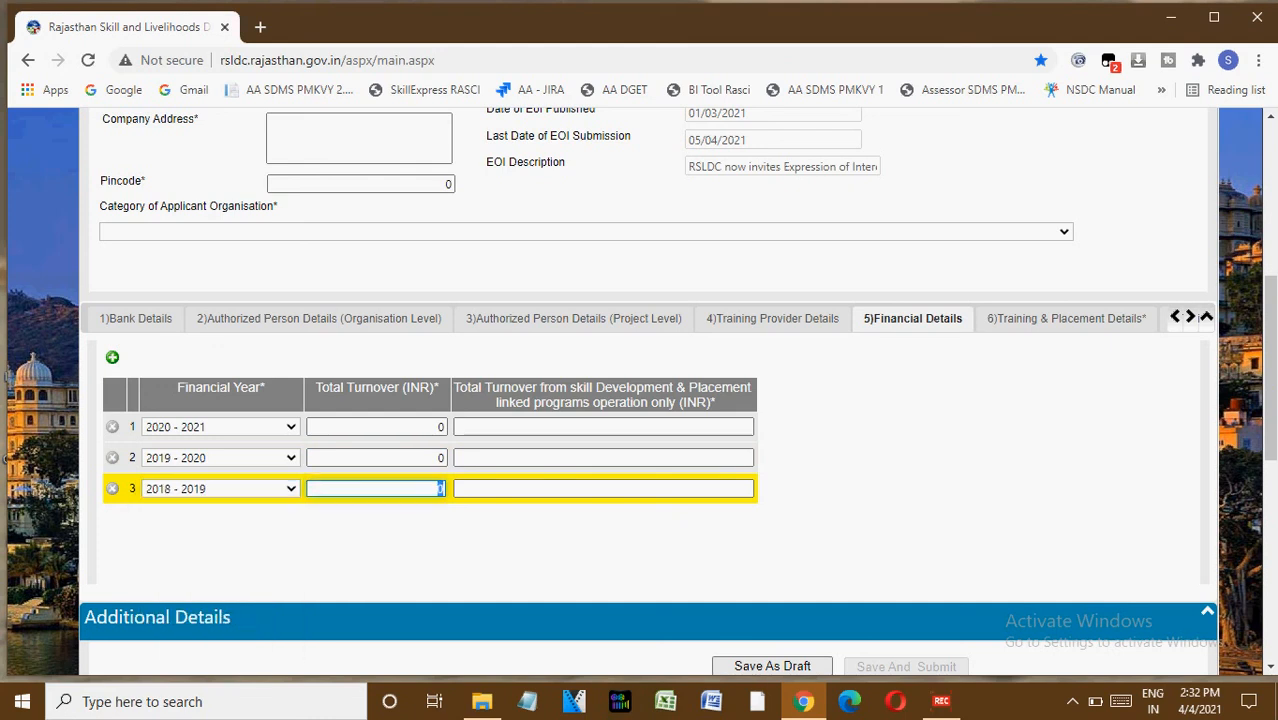
In Training & Placement Details, fill a row for Banking & Accounting, 2020 - 2021, 500 trained, 300 placed, proof details 300.
{"action": "left_click", "coordinate": [1066, 318]}
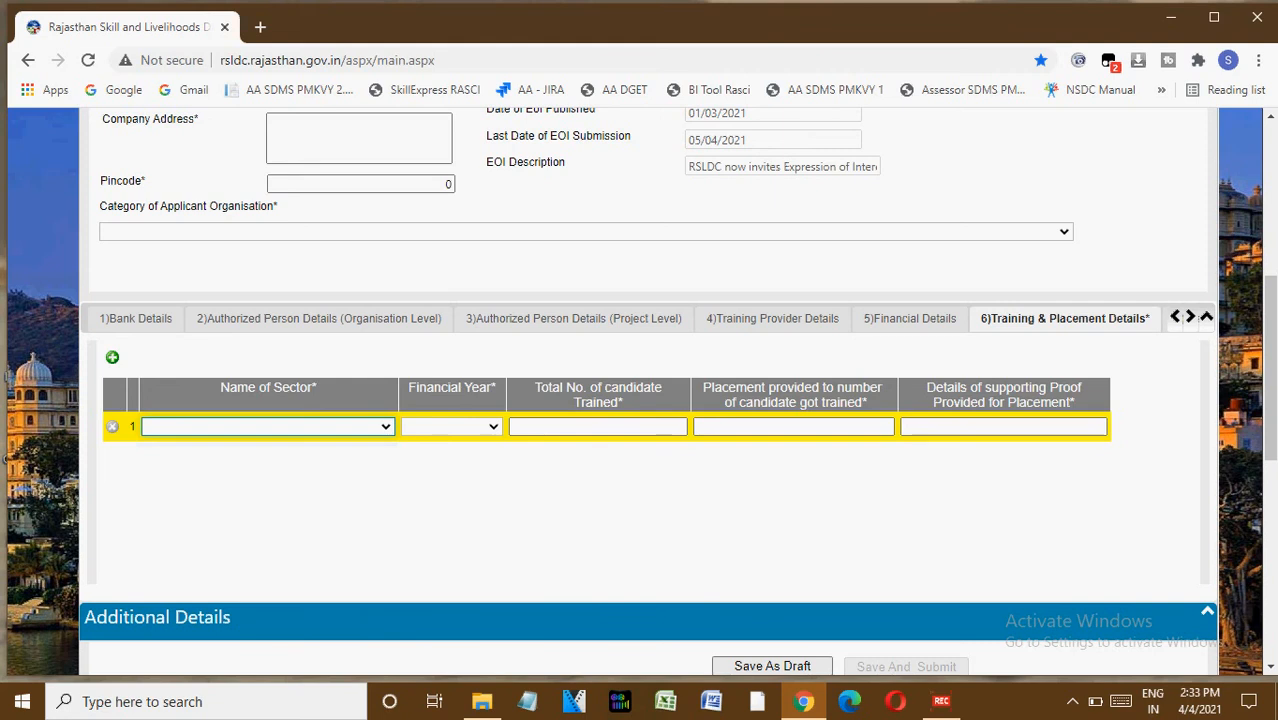
{"action": "left_click", "coordinate": [268, 427]}
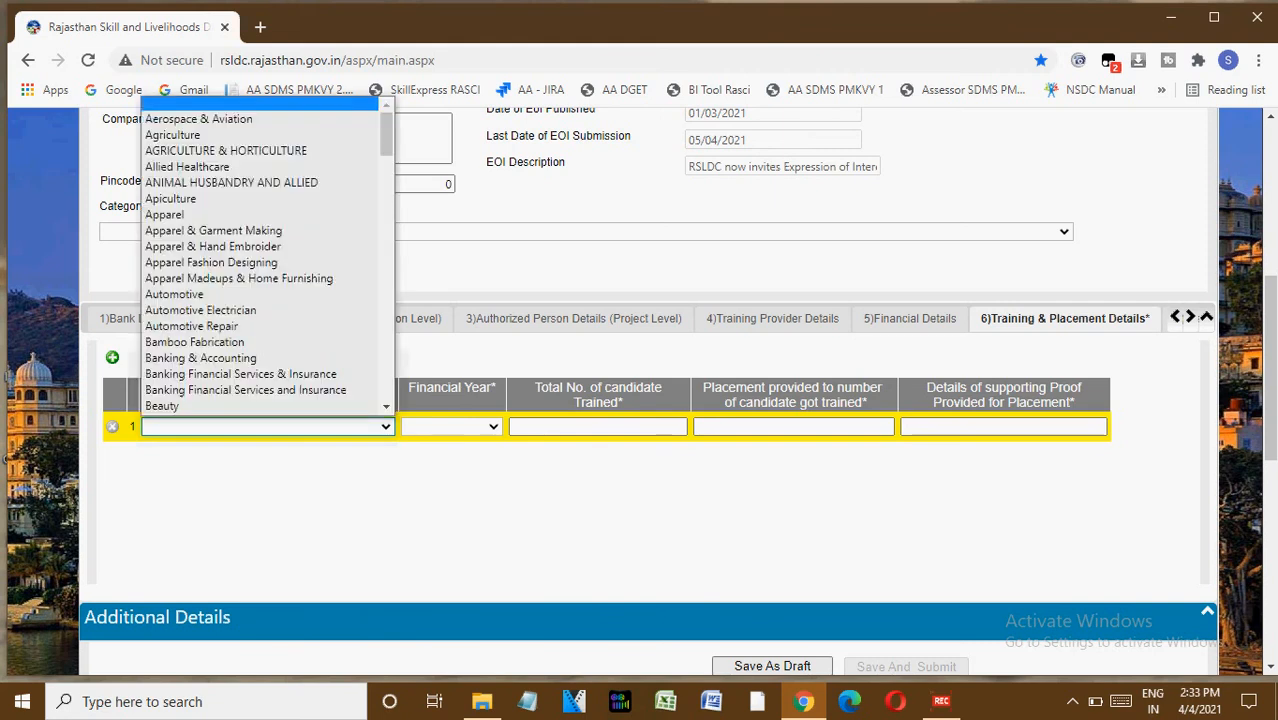
{"action": "key", "text": "Tab"}
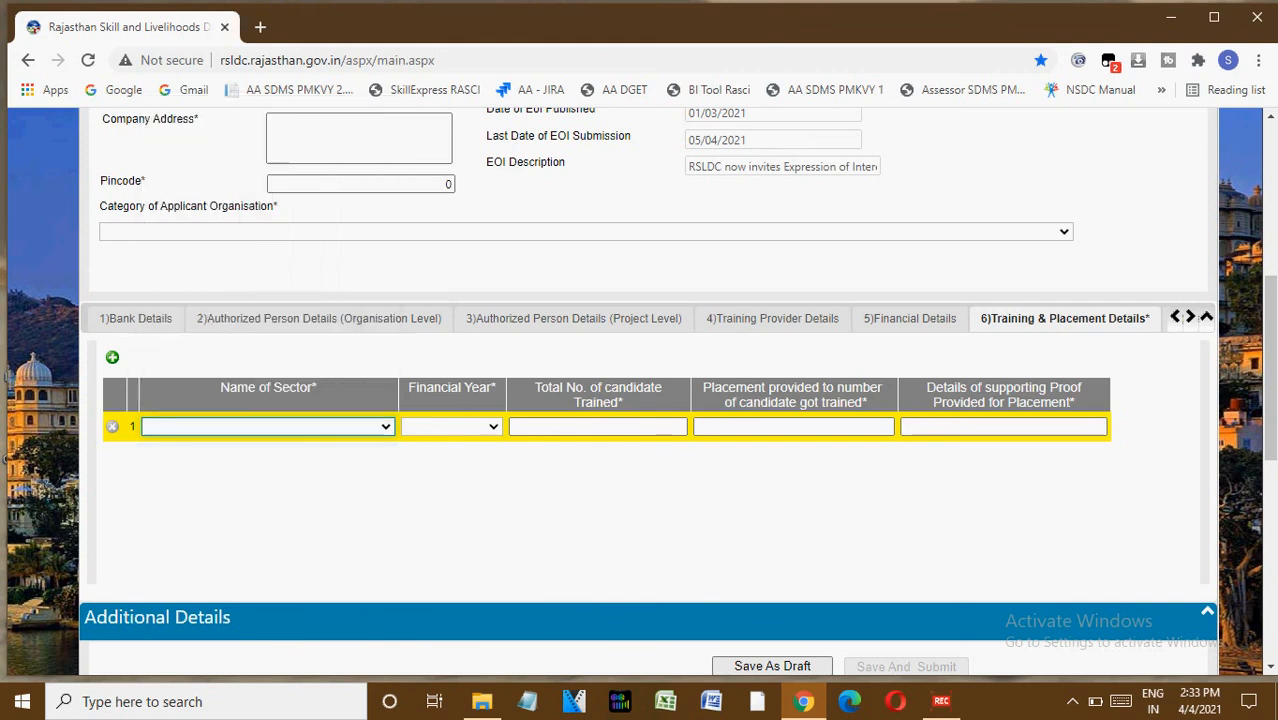
{"action": "key", "text": "alt+Down"}
{"action": "key", "text": "Down"}
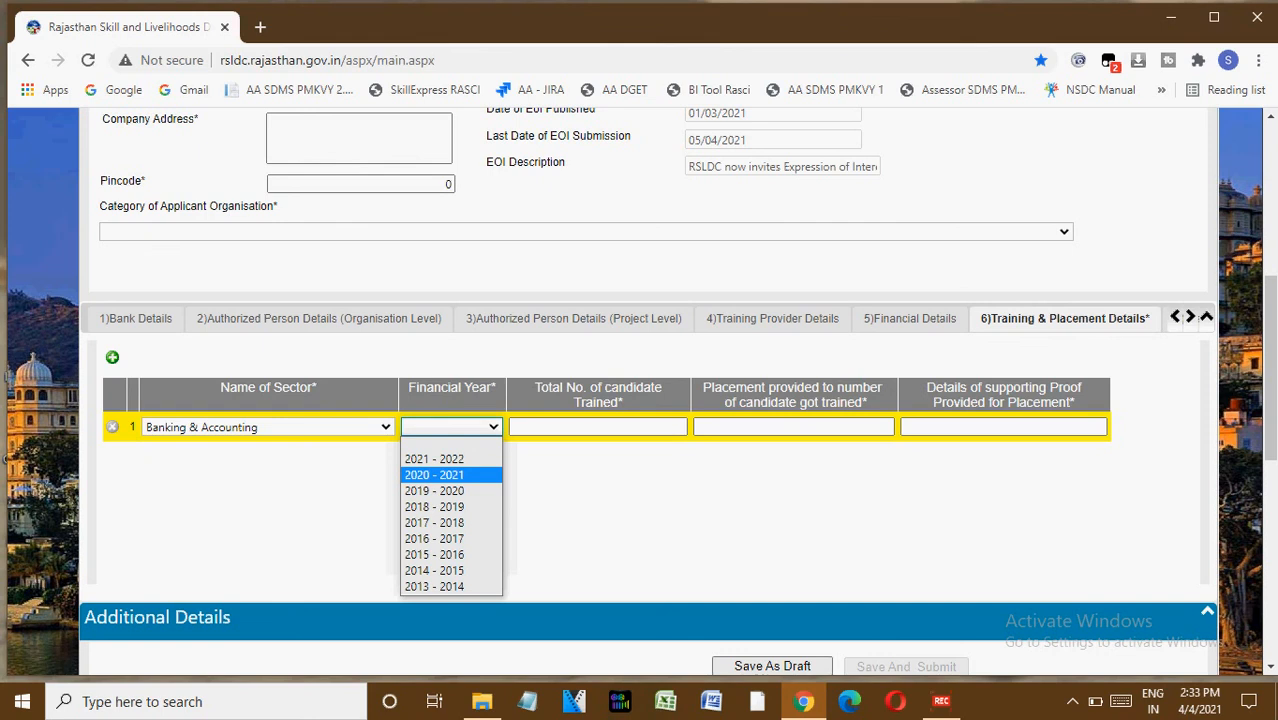
{"action": "key", "text": "Tab"}
{"action": "type", "text": "500"}
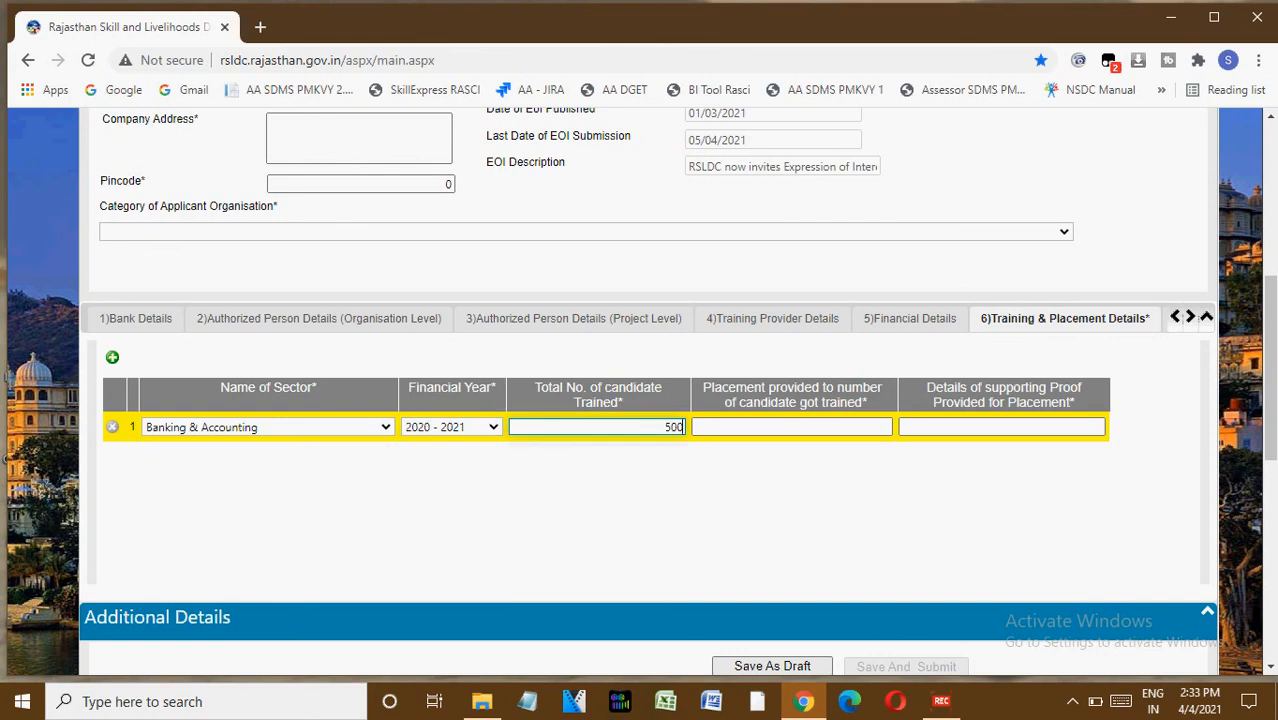
{"action": "key", "text": "Tab"}
{"action": "type", "text": "300"}
{"action": "key", "text": "Tab"}
{"action": "type", "text": "300"}
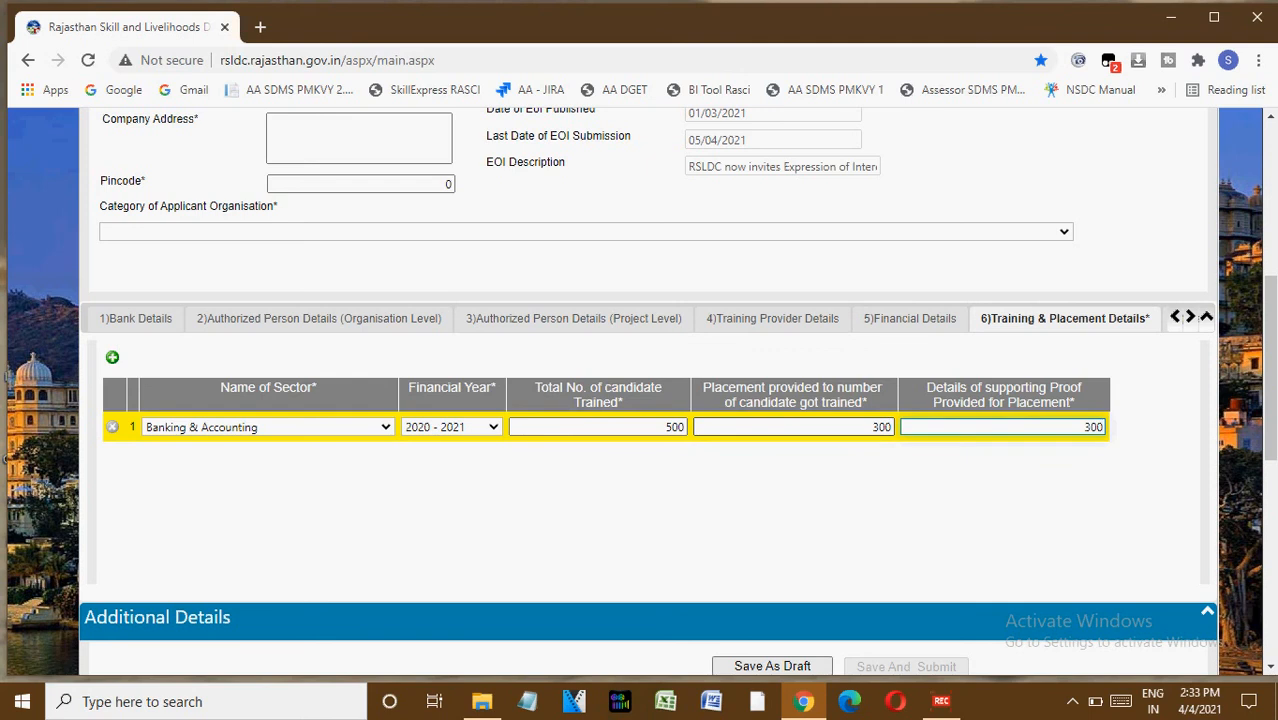
{"action": "key", "text": "Tab"}
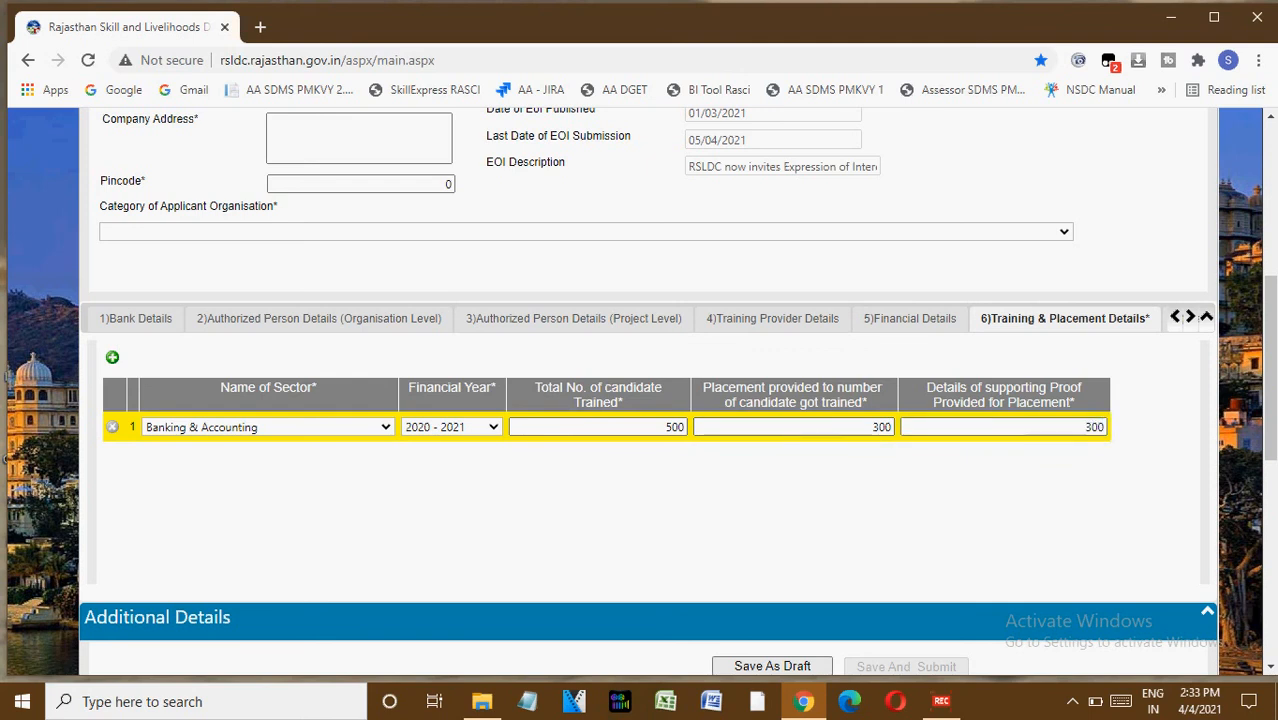
Add two blank training and placement rows, then open Training Centre Details and add a second centre row.
{"action": "left_click", "coordinate": [112, 357]}
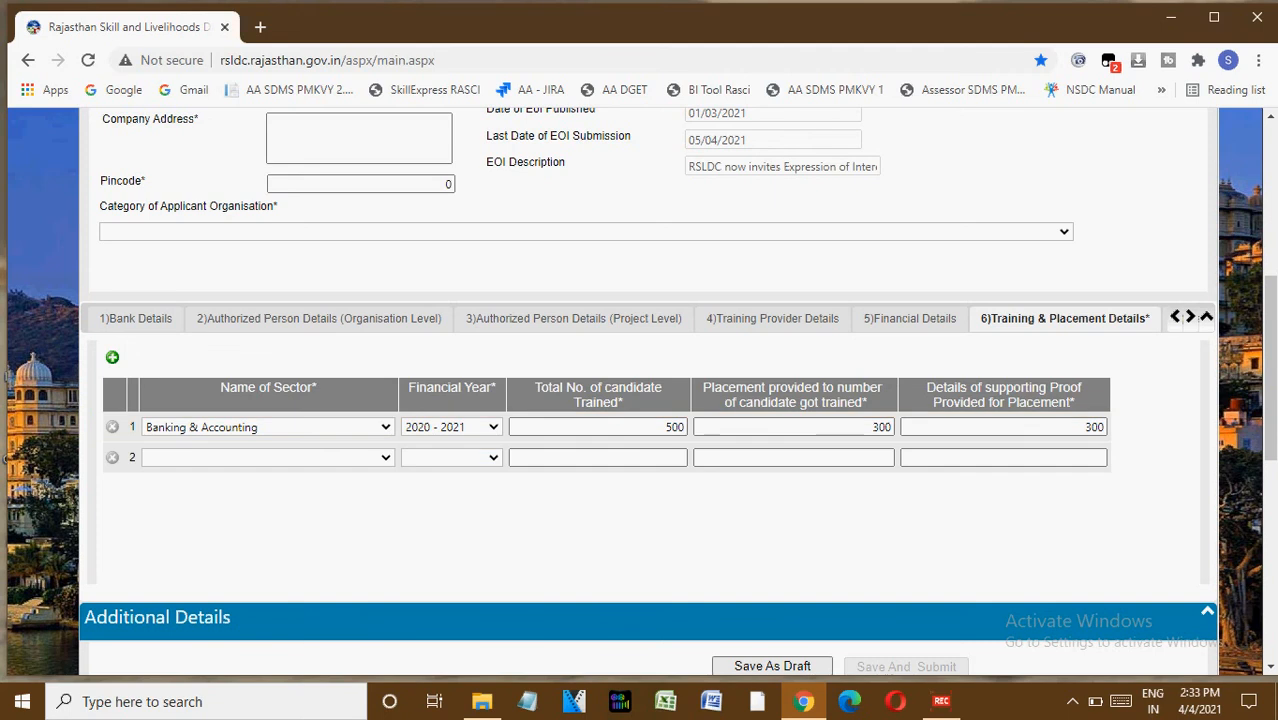
{"action": "left_click", "coordinate": [112, 357]}
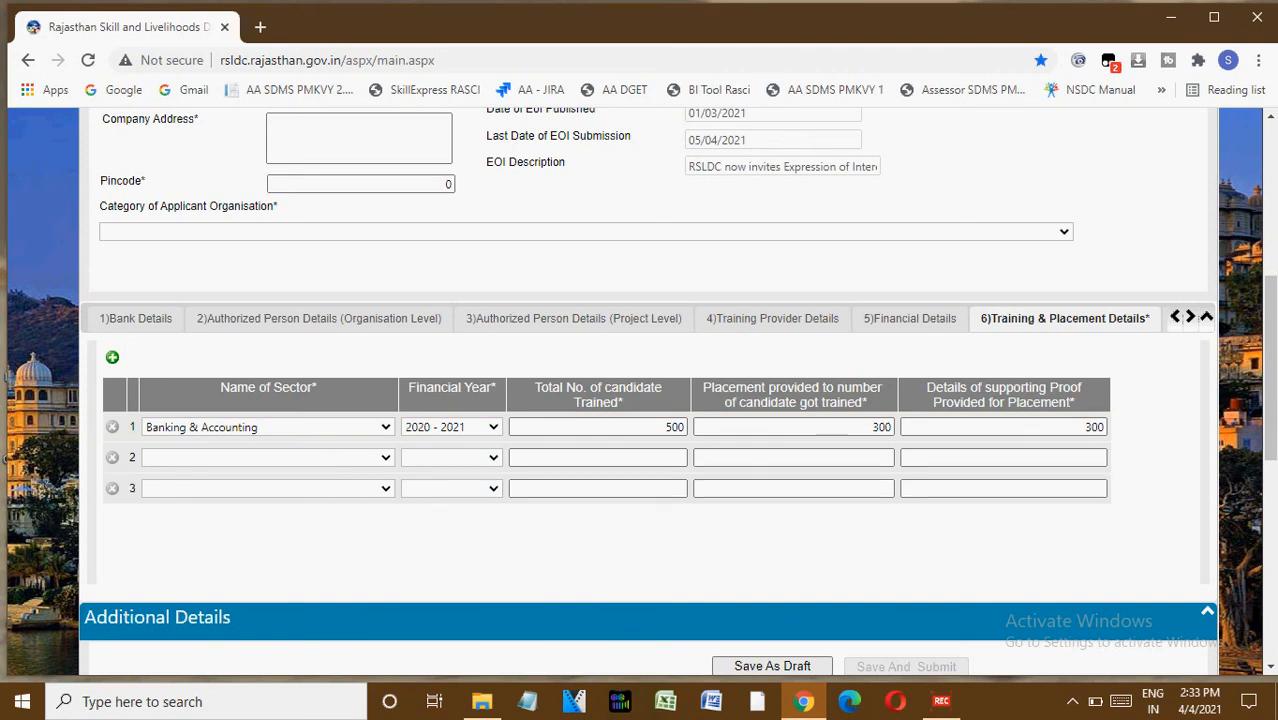
{"action": "left_click", "coordinate": [1190, 317]}
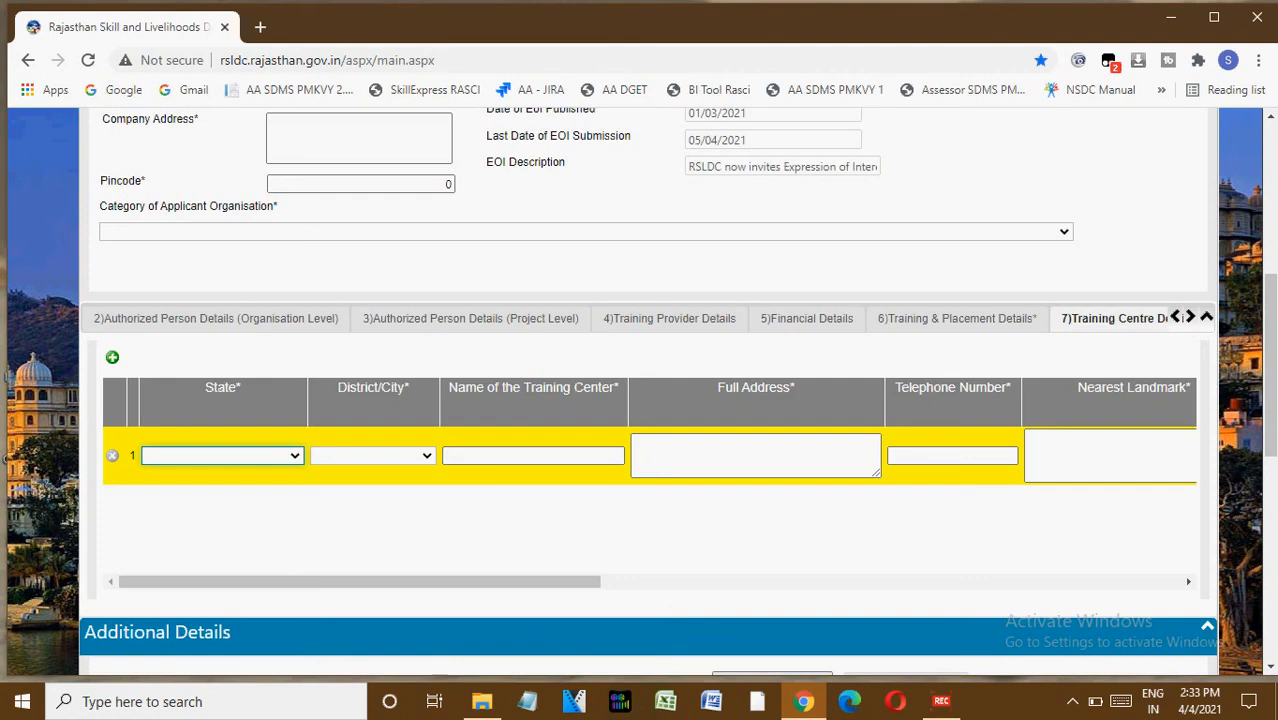
{"action": "left_click", "coordinate": [112, 357]}
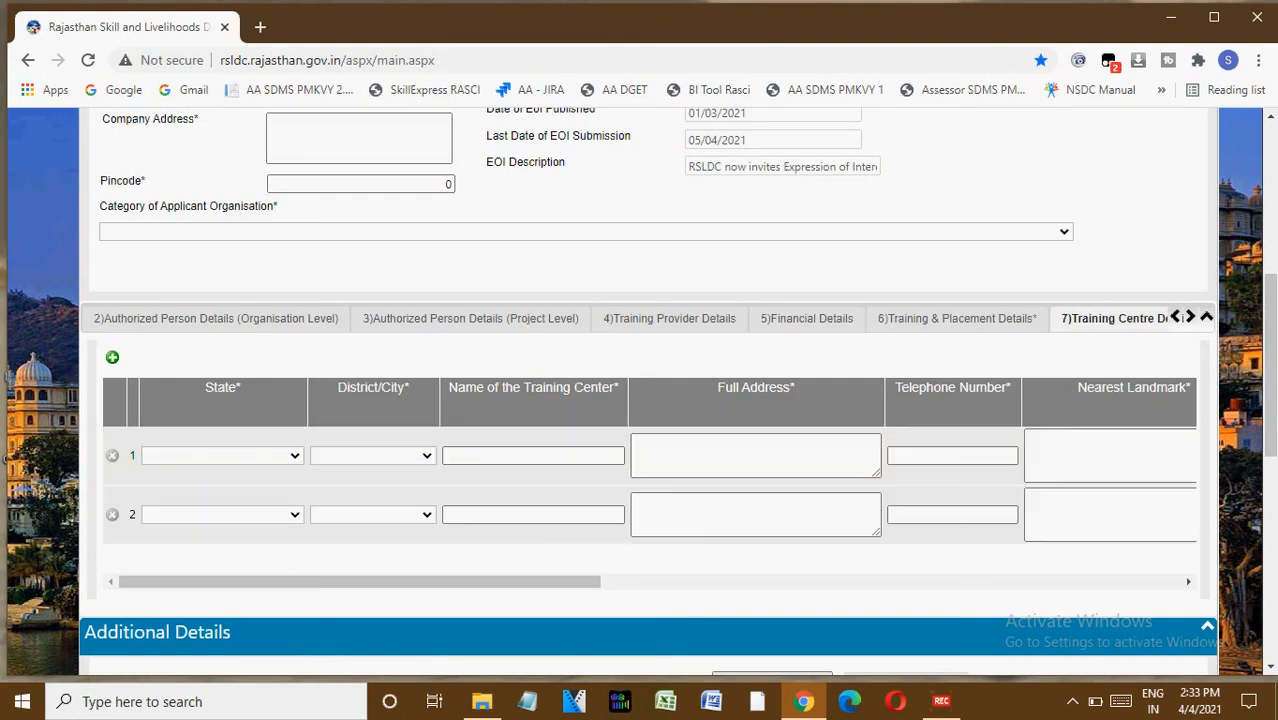
Set the first training centre's State to RAJASTHAN and District/City to Kota.
{"action": "left_click", "coordinate": [222, 456]}
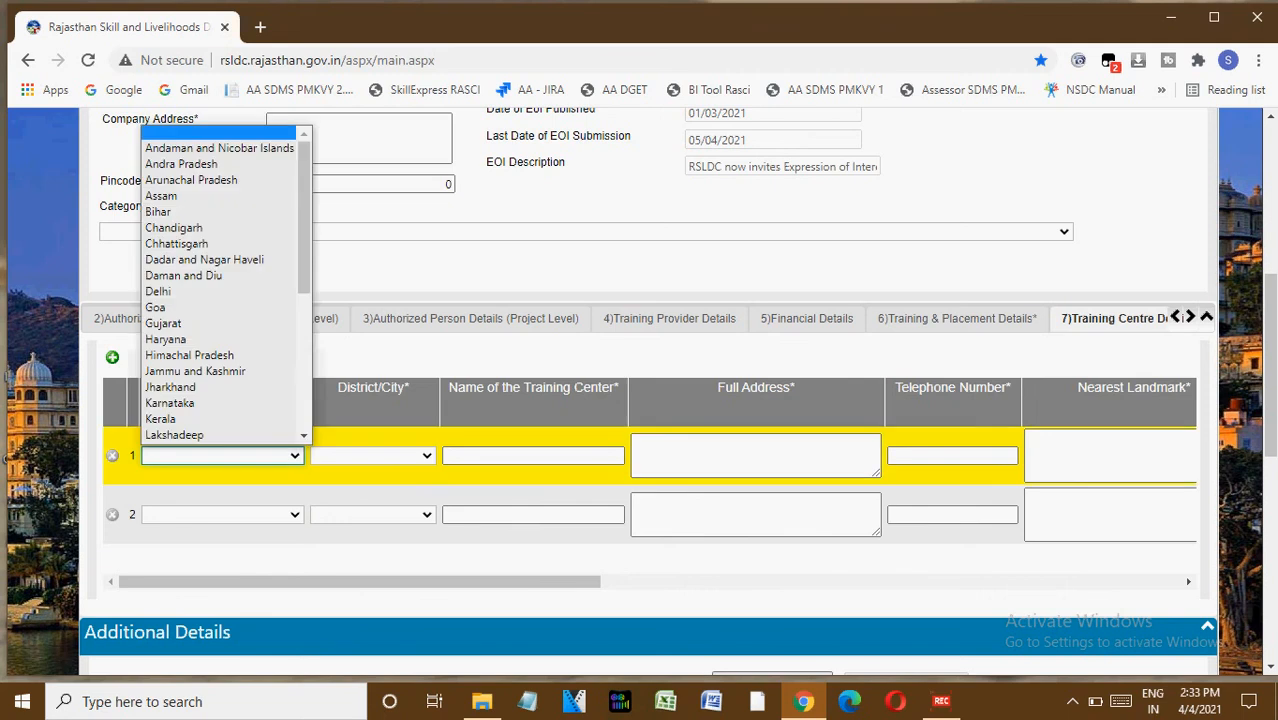
{"action": "left_click", "coordinate": [200, 386]}
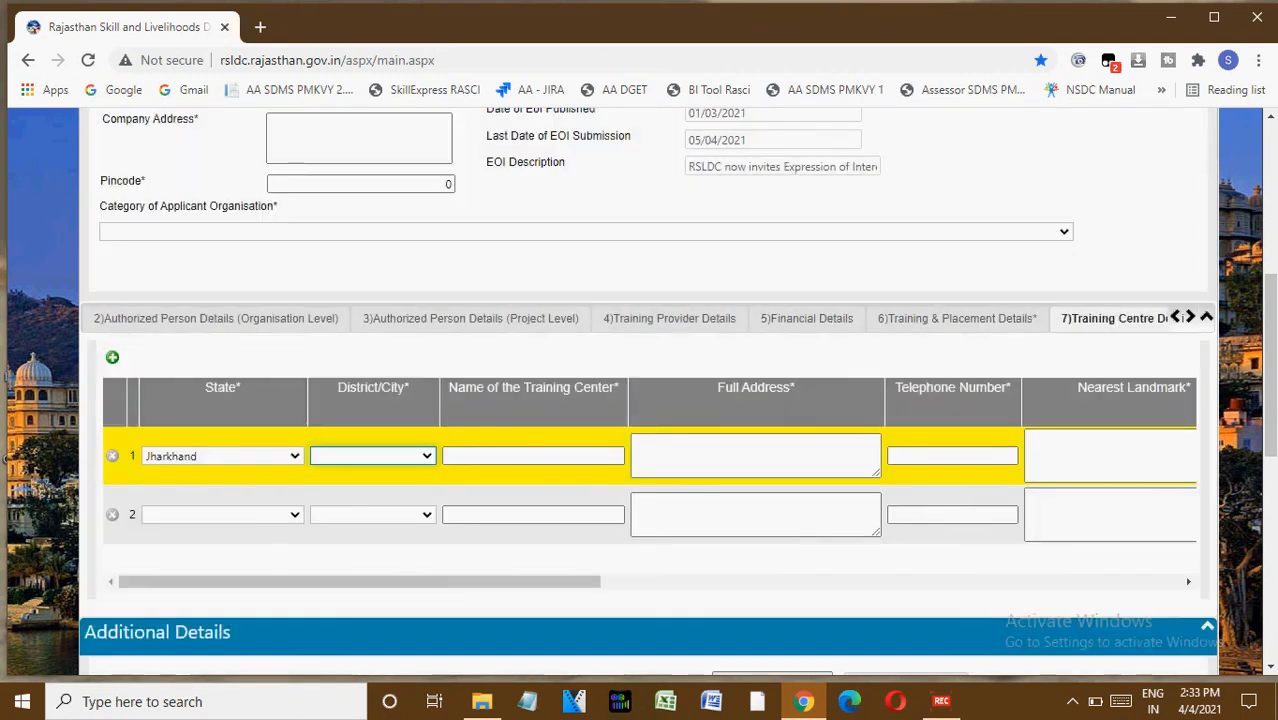
{"action": "left_click", "coordinate": [222, 456]}
{"action": "key", "text": "r"}
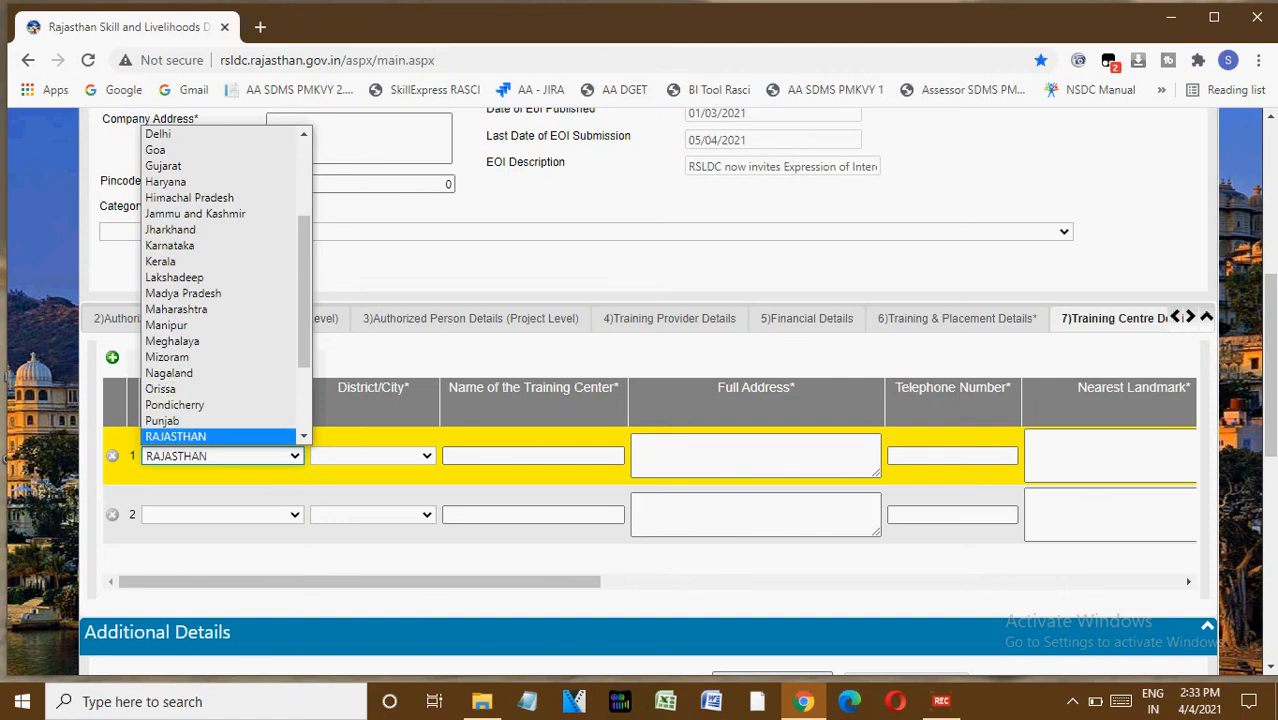
{"action": "left_click", "coordinate": [200, 437]}
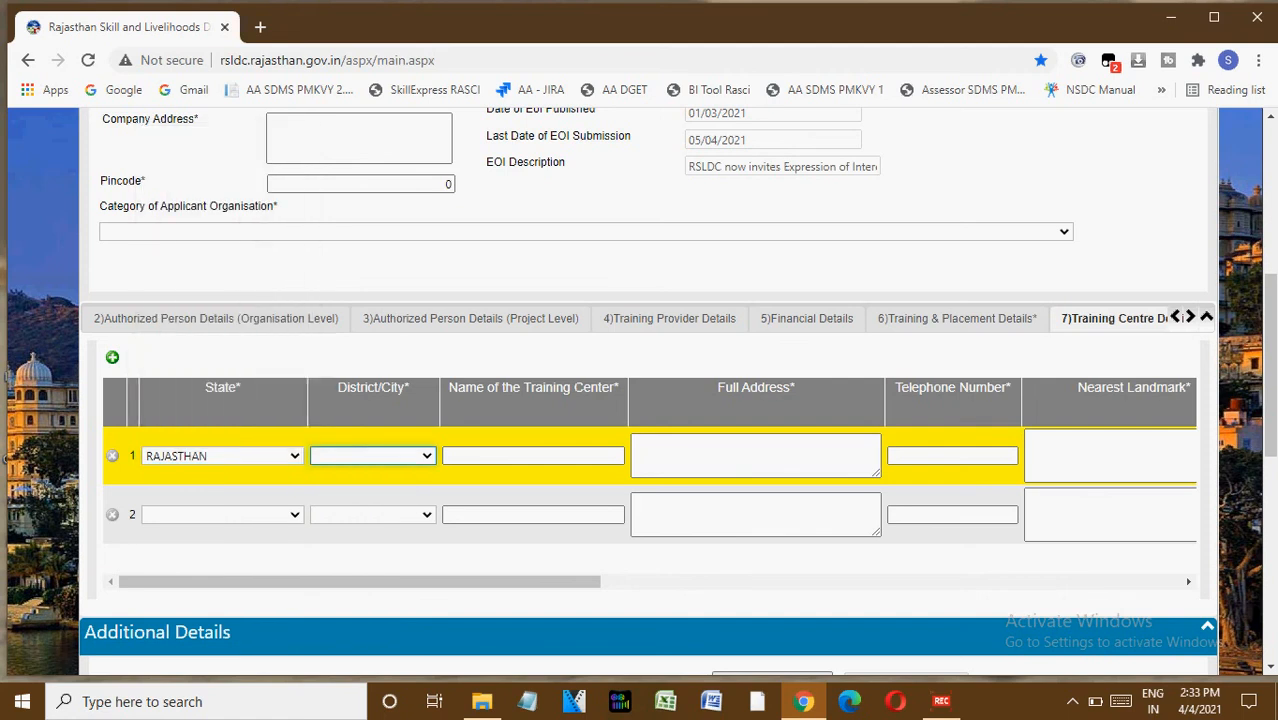
{"action": "left_click", "coordinate": [372, 456]}
{"action": "type", "text": "ko"}
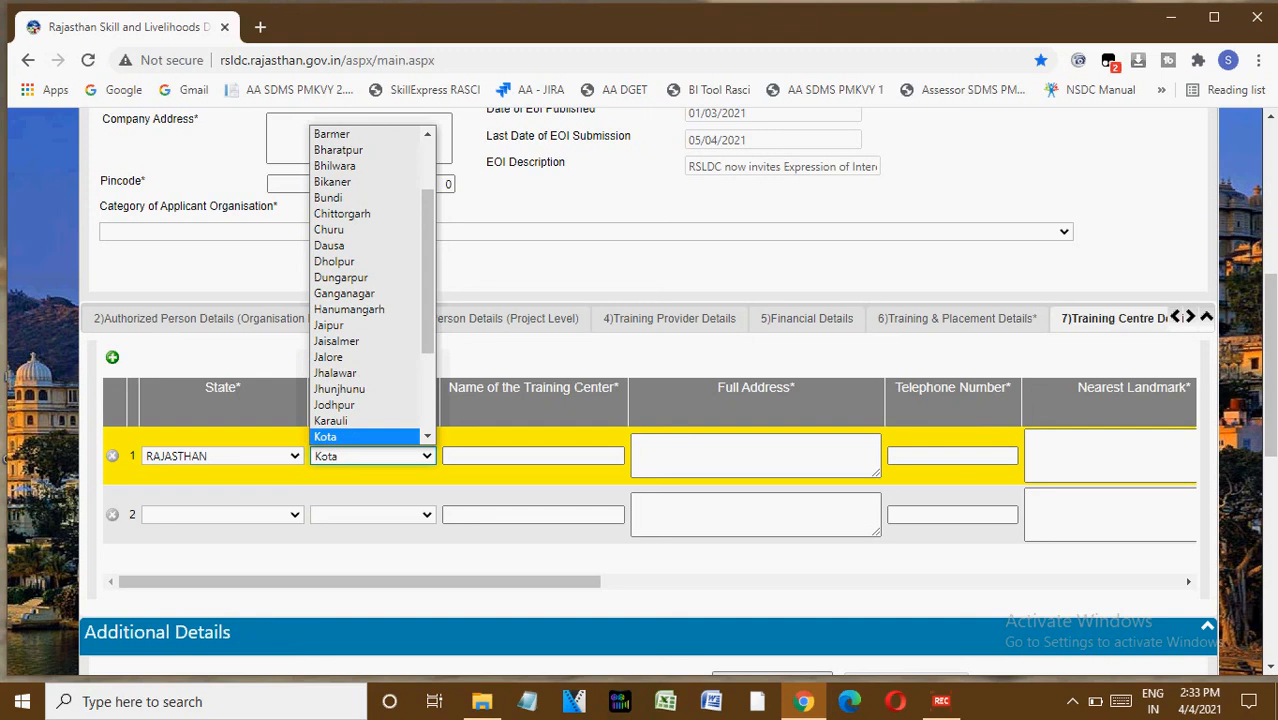
{"action": "key", "text": "Up"}
{"action": "key", "text": "Down"}
{"action": "key", "text": "Tab"}
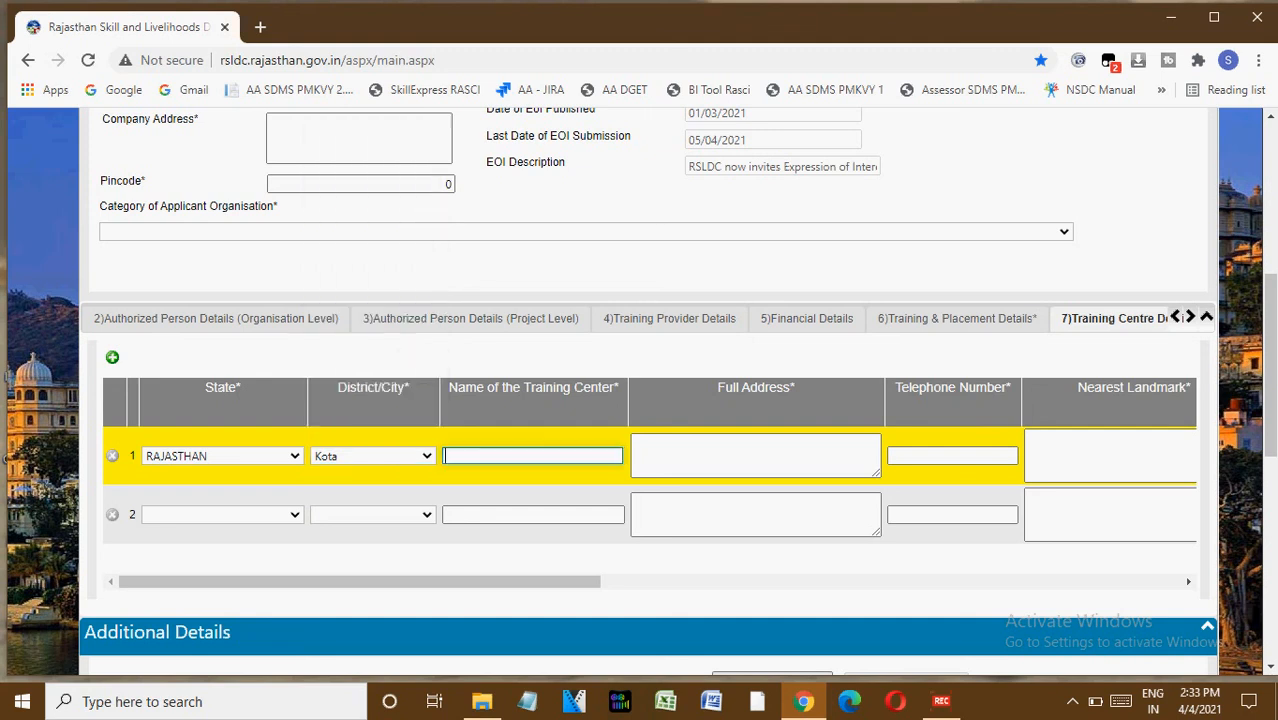
Enter the training centre name abc, full address jbfjkerbkjebrgjk and the centre's telephone number.
{"action": "type", "text": "abc"}
{"action": "key", "text": "Tab"}
{"action": "type", "text": "jbfjkerbkjebrgjk"}
{"action": "key", "text": "Tab"}
{"action": "type", "text": "2565161"}
{"action": "key", "text": "Tab"}
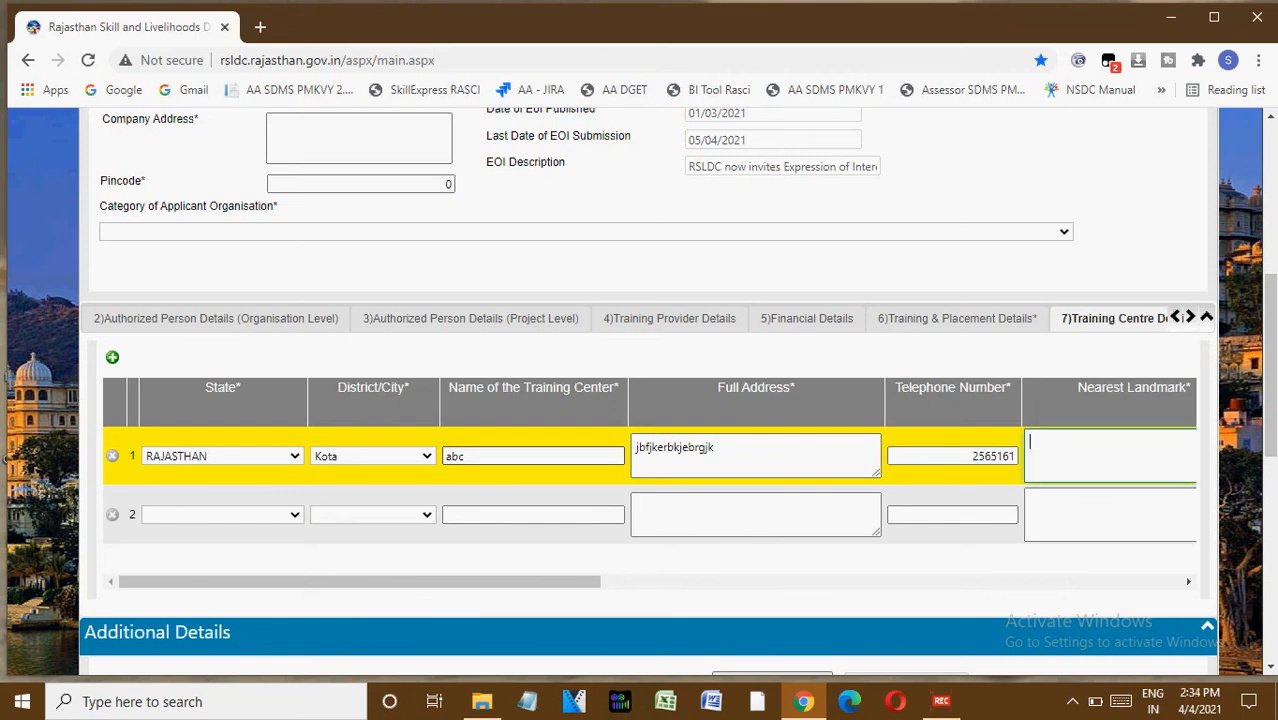
Set the centre's Number of Classrooms and Number of Practical Rooms to 5 each.
{"action": "key", "text": "Tab"}
{"action": "type", "text": "5"}
{"action": "key", "text": "Tab"}
{"action": "type", "text": "5"}
{"action": "key", "text": "Tab"}
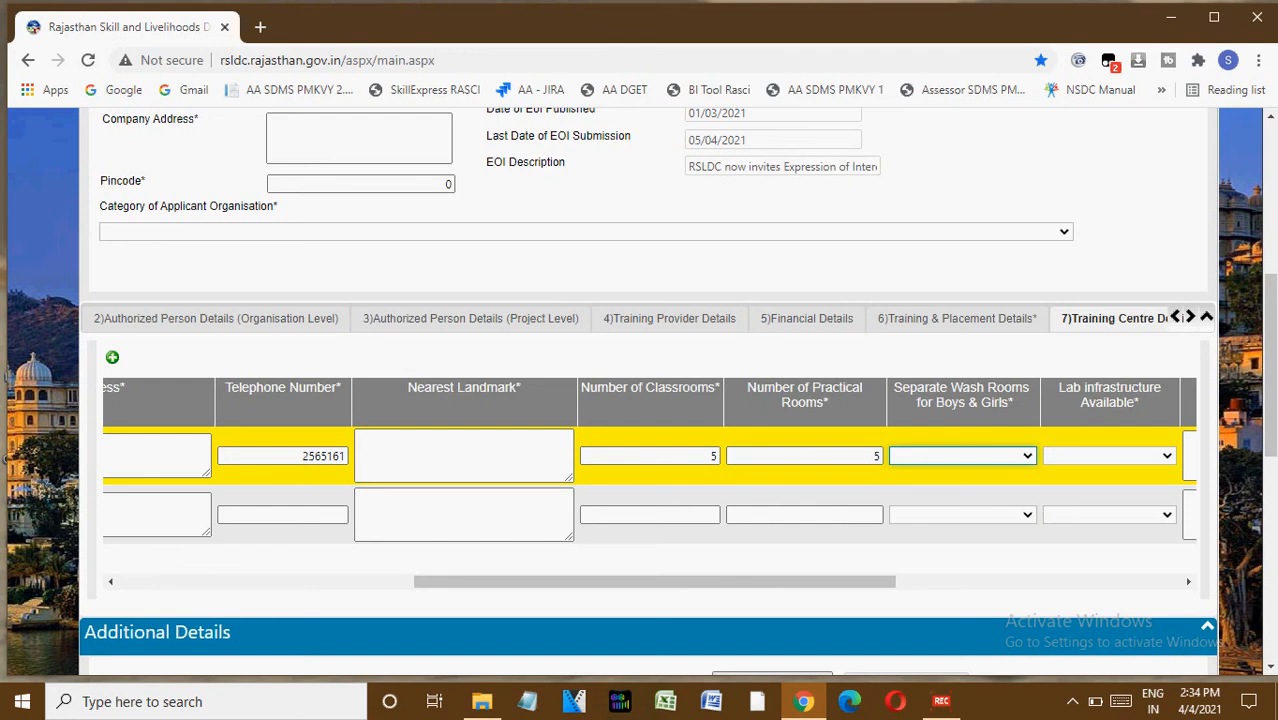
Set Separate Wash Rooms for Boys & Girls to Yes and Lab infrastructure Available to Available.
{"action": "key", "text": "alt+Down"}
{"action": "key", "text": "Down"}
{"action": "key", "text": "Down"}
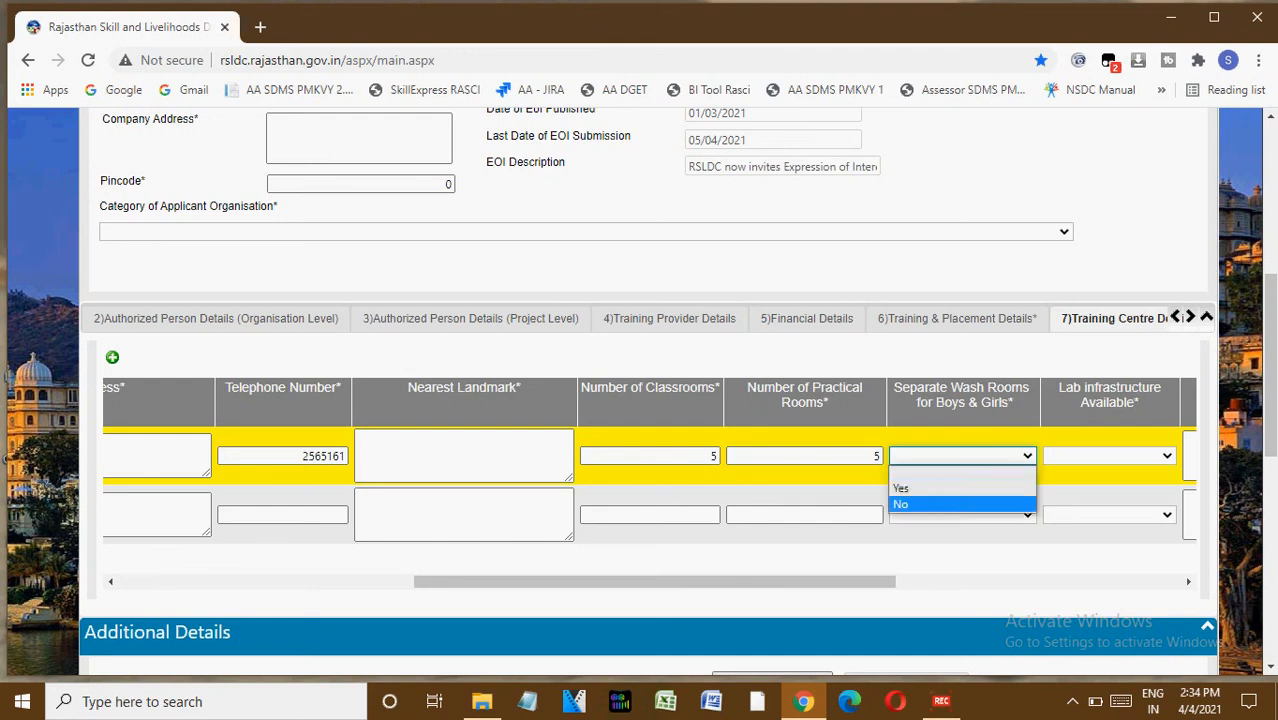
{"action": "key", "text": "Up"}
{"action": "key", "text": "Tab"}
{"action": "key", "text": "alt+Down"}
{"action": "key", "text": "Down"}
{"action": "key", "text": "Down"}
{"action": "key", "text": "Up"}
{"action": "key", "text": "Return"}
{"action": "key", "text": "Tab"}
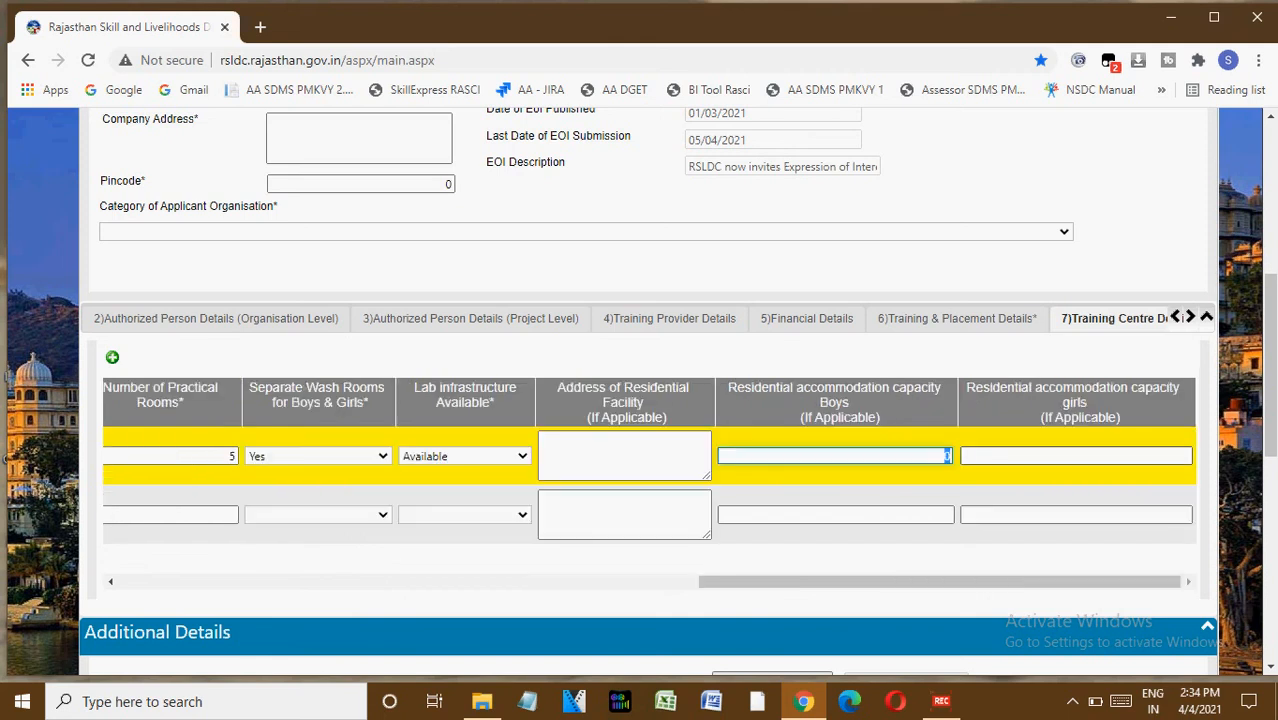
Set residential accommodation capacity to 200 for boys and 3000 for girls.
{"action": "type", "text": "2"}
{"action": "key", "text": "BackSpace"}
{"action": "type", "text": "200"}
{"action": "key", "text": "Tab"}
{"action": "type", "text": "3000"}
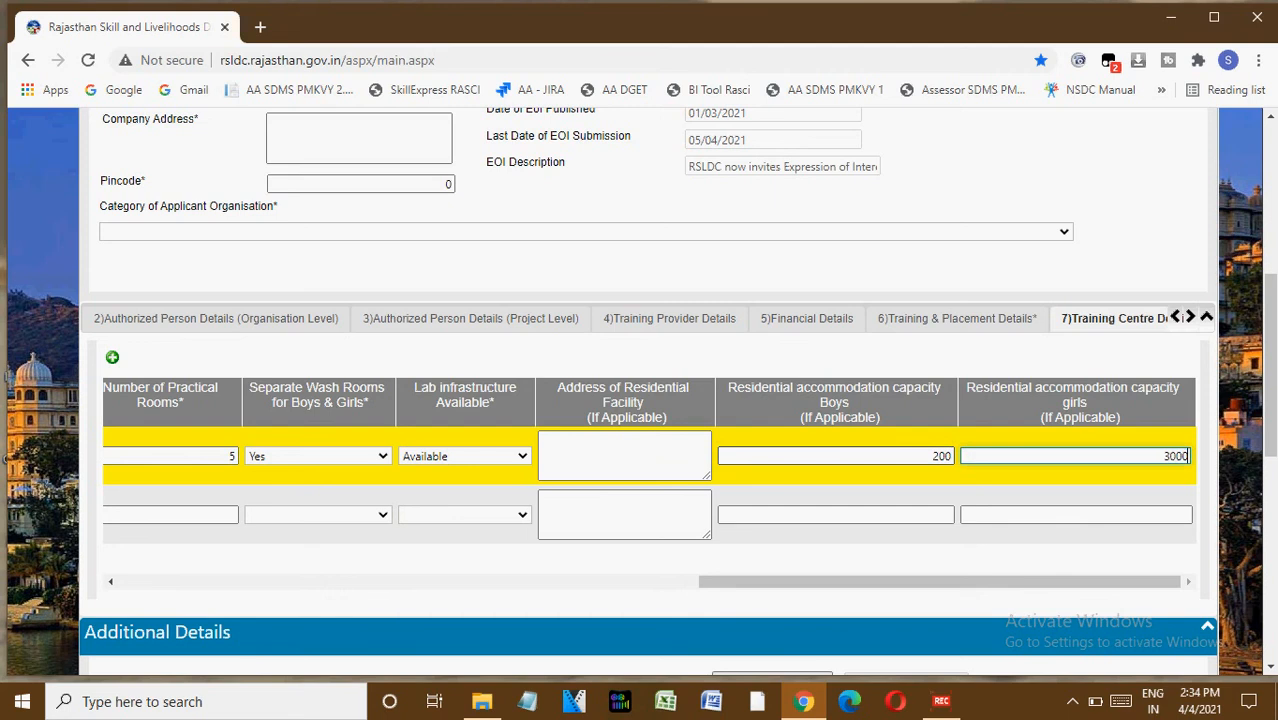
In the Annual Action Plan, select Ajmer as proposed district, enter 2 skill development centres and SDC location jfbjkrebgjkerbgjk.
{"action": "key", "text": "Tab"}
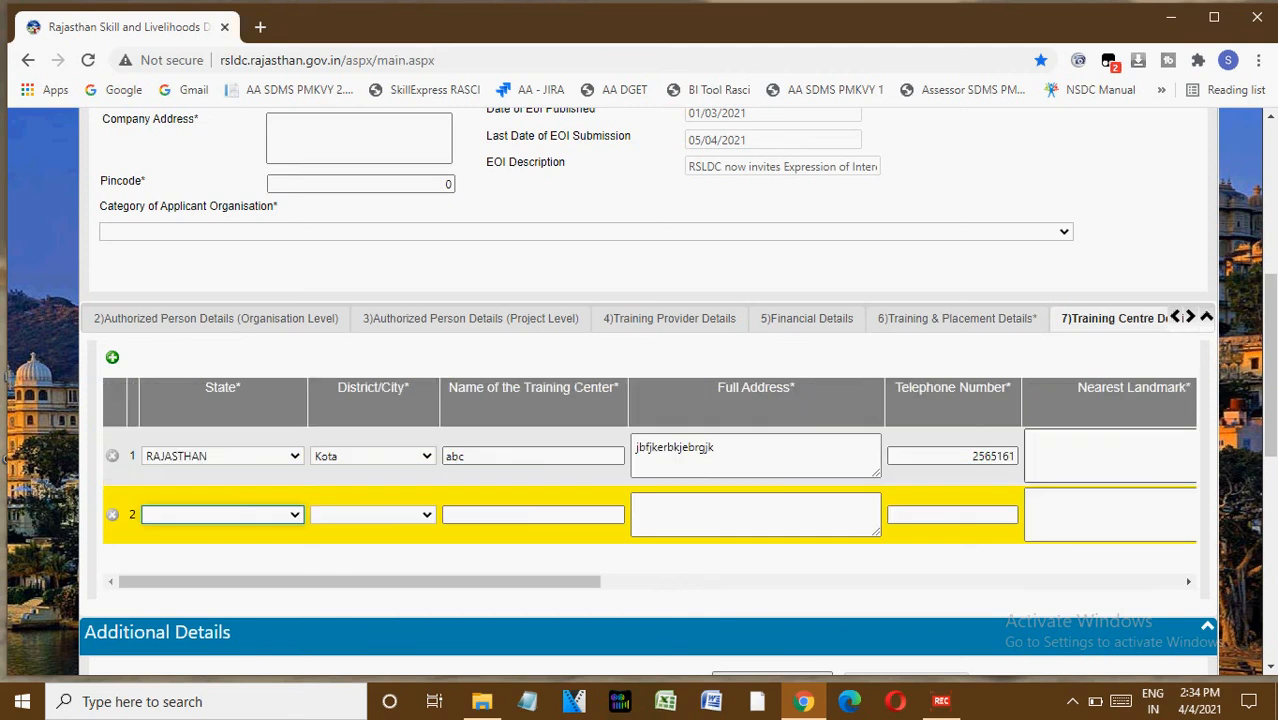
{"action": "key", "text": "Tab"}
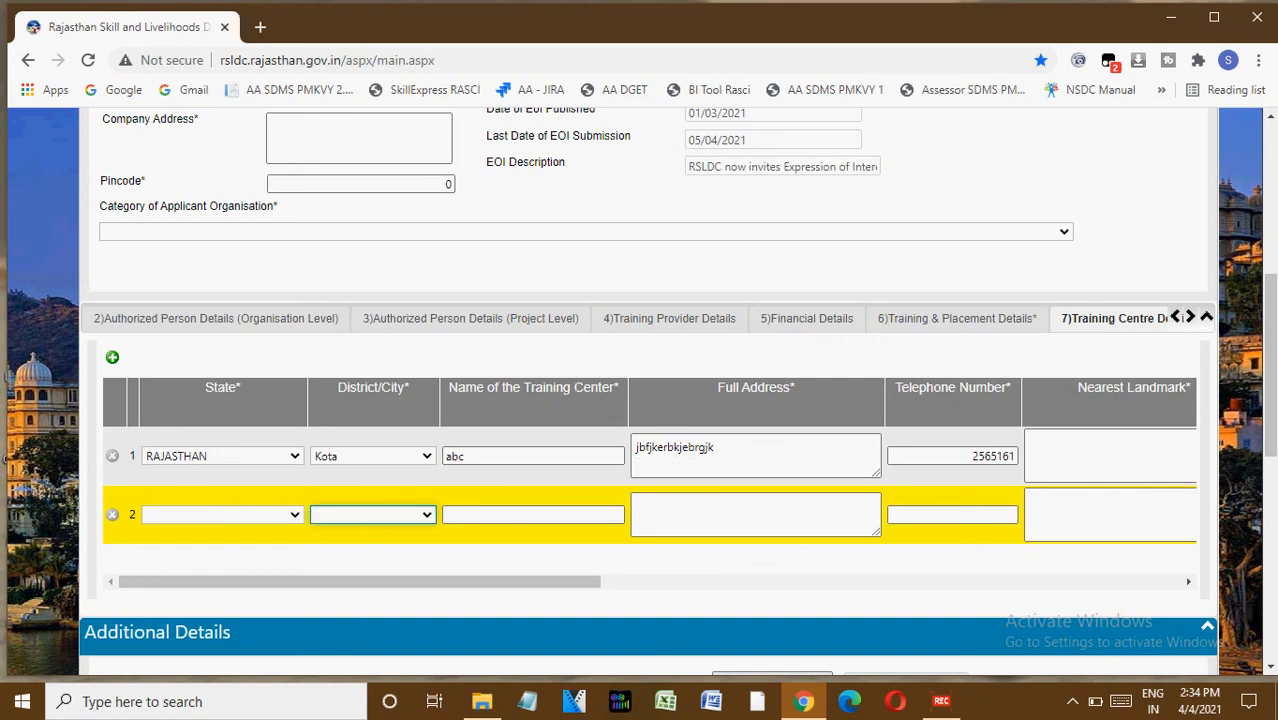
{"action": "left_click", "coordinate": [1190, 317]}
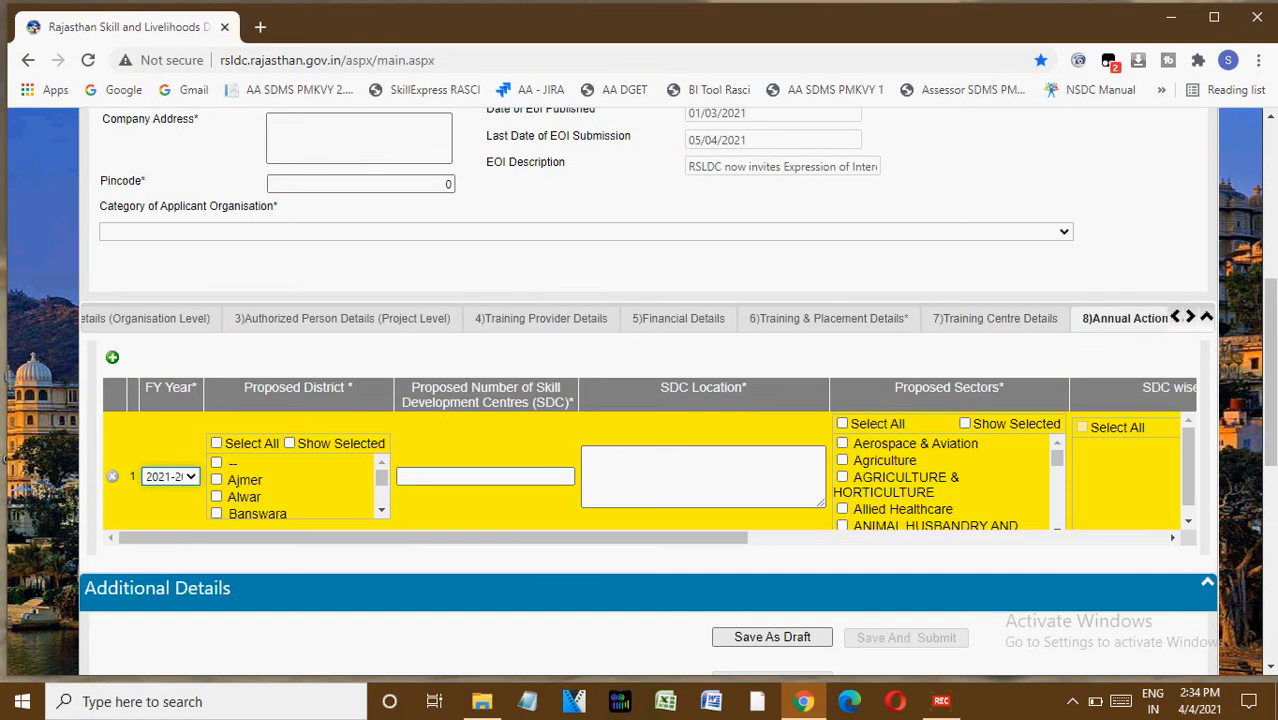
{"action": "left_click", "coordinate": [216, 479]}
{"action": "left_click", "coordinate": [567, 477]}
{"action": "type", "text": "2"}
{"action": "key", "text": "Tab"}
{"action": "type", "text": "jfbjkrebgjkerbgjk"}
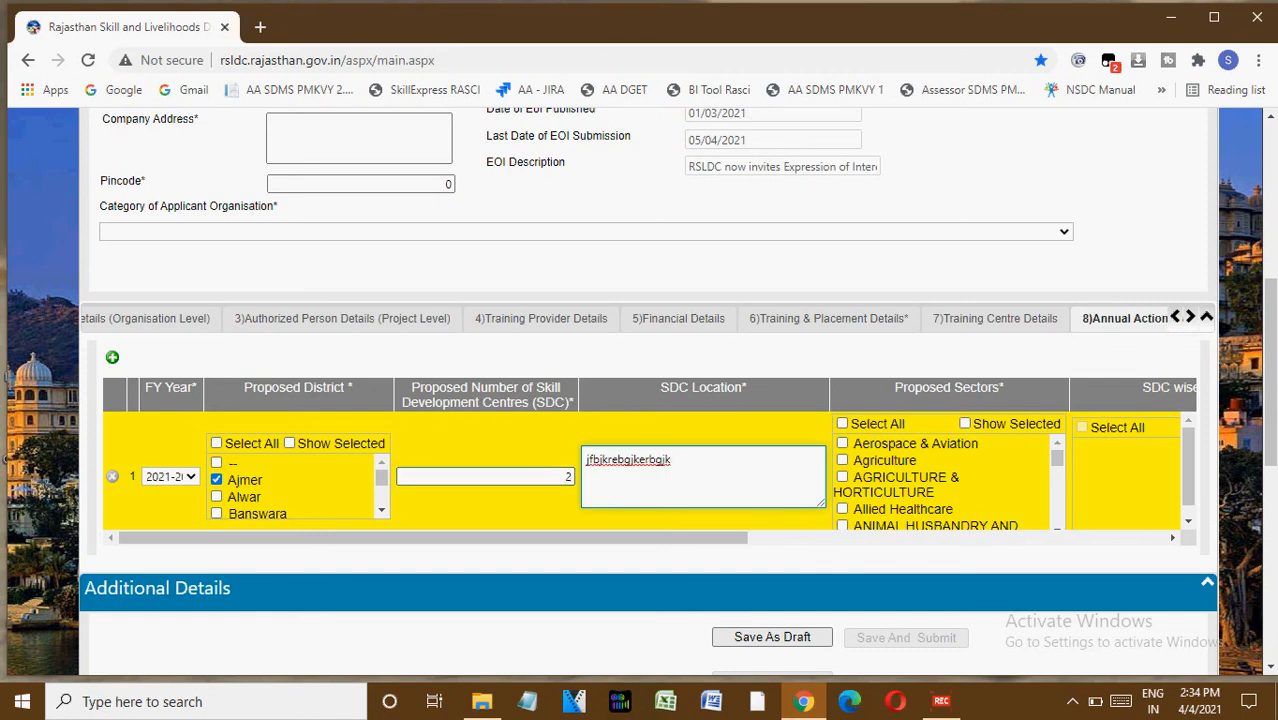
Tick Aerospace & Aviation and Agriculture as proposed sectors and Agro Based Value Added Products Skills as the course.
{"action": "left_click", "coordinate": [842, 443]}
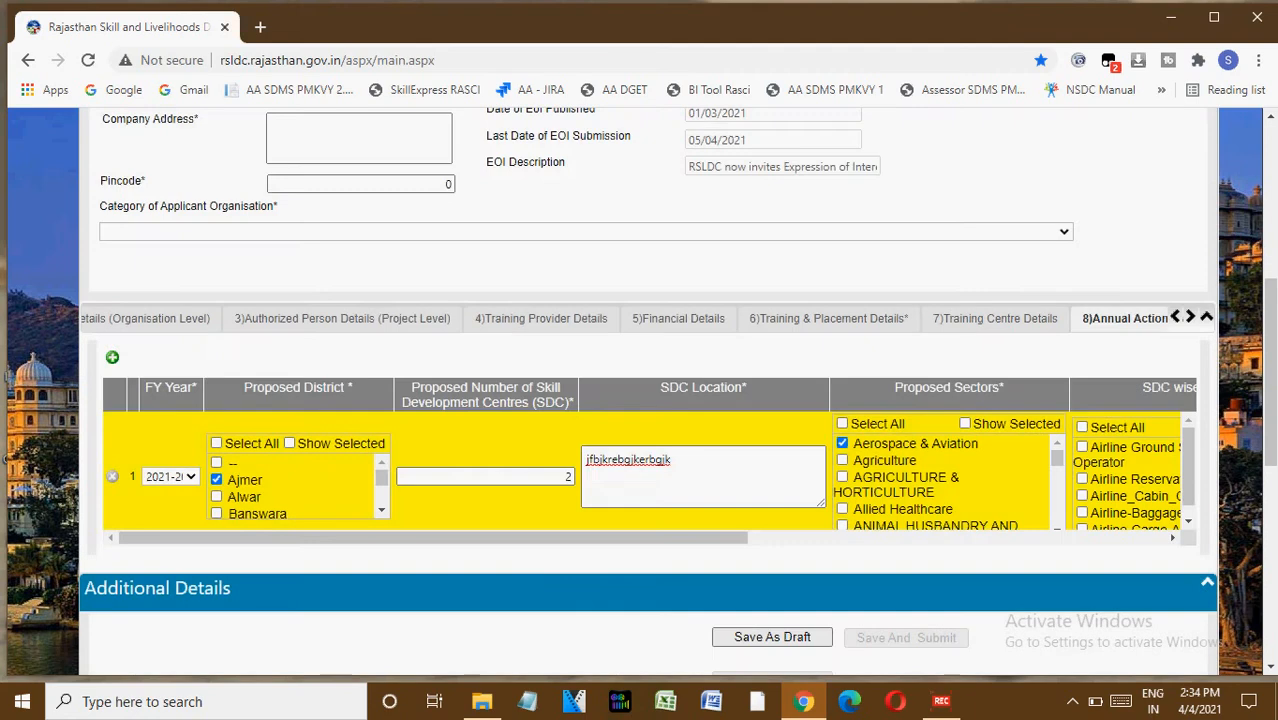
{"action": "left_click", "coordinate": [842, 460]}
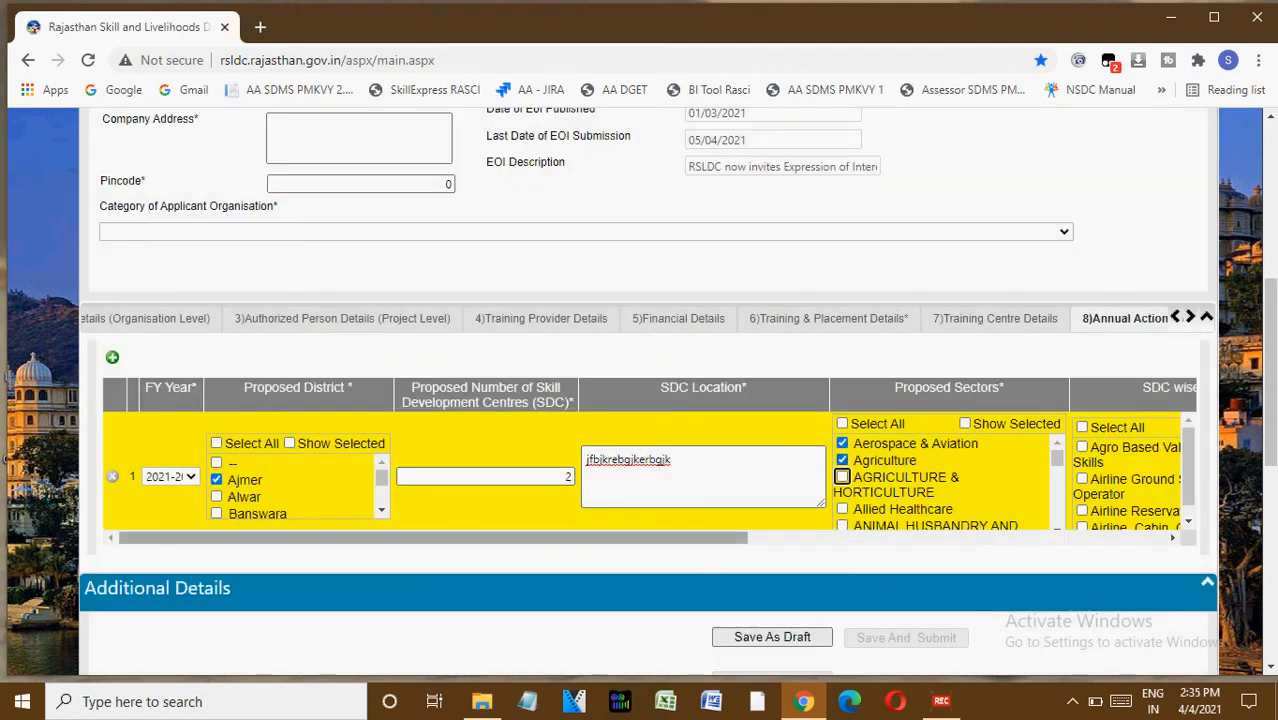
{"action": "left_click_drag", "start_coordinate": [600, 538], "coordinate": [900, 538]}
{"action": "left_click", "coordinate": [567, 447]}
Set Residential/Non-Residential to Both, total number of batches to 20 and candidates trained per year to 600.
{"action": "left_click", "coordinate": [924, 477]}
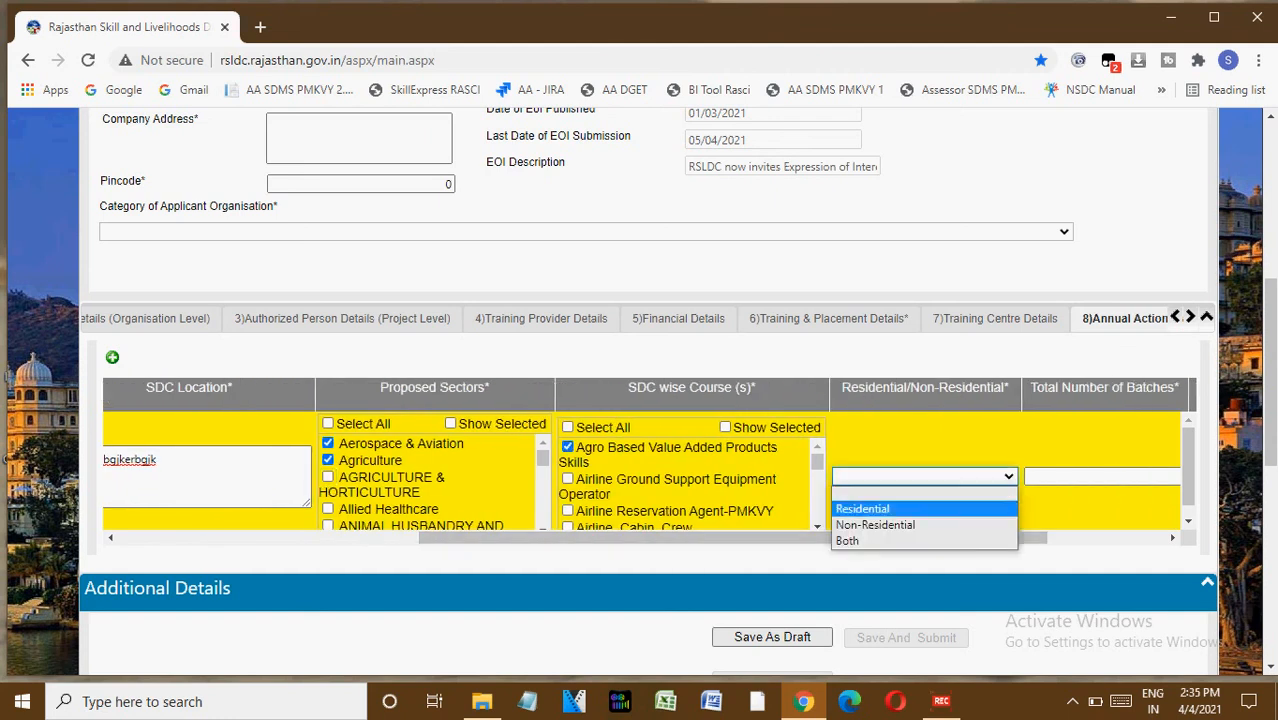
{"action": "left_click", "coordinate": [900, 540]}
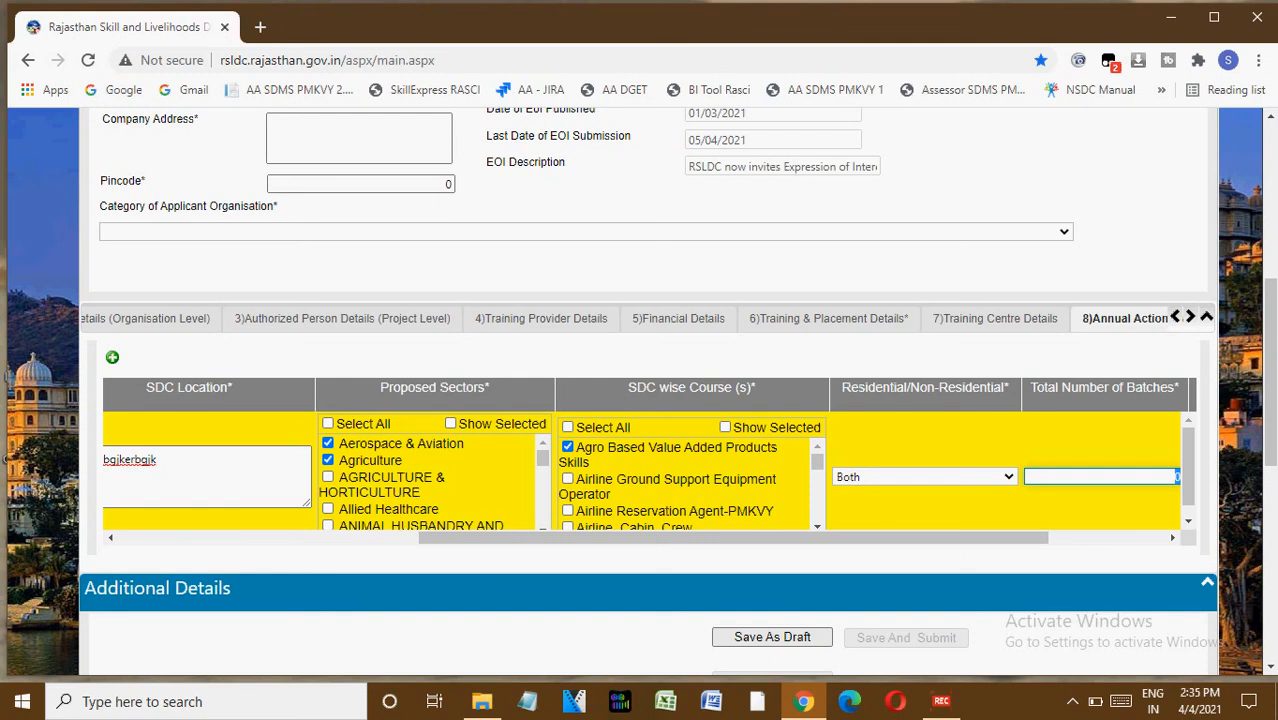
{"action": "type", "text": "20"}
{"action": "key", "text": "Tab"}
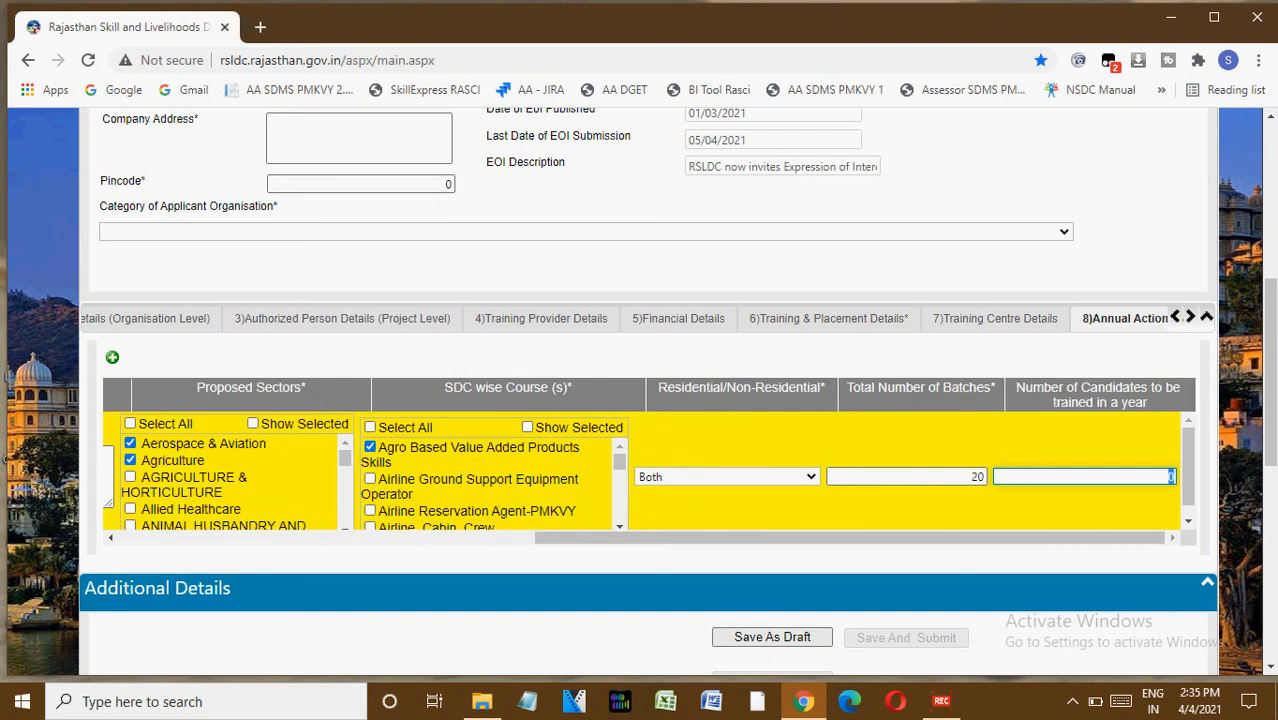
{"action": "type", "text": "600"}
Open the document checklist and the Annexure-1 upload window, then close it without attaching a file.
{"action": "left_click", "coordinate": [1190, 316]}
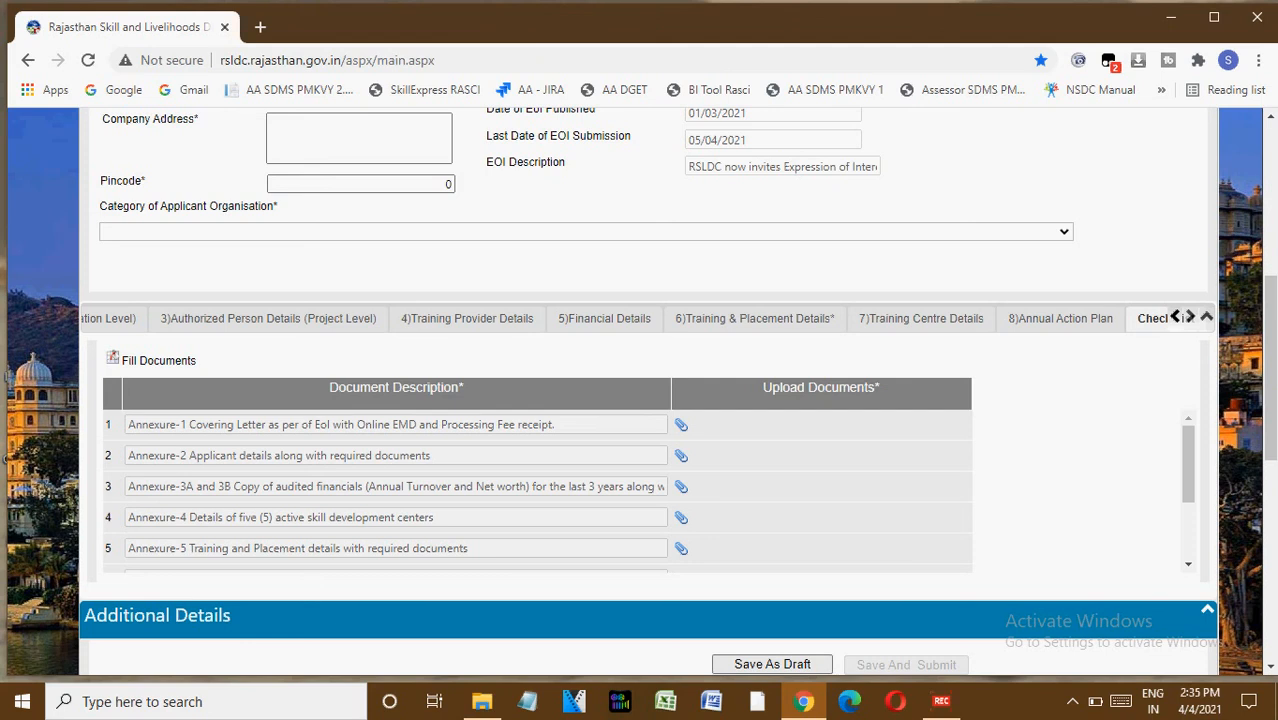
{"action": "left_click", "coordinate": [681, 425]}
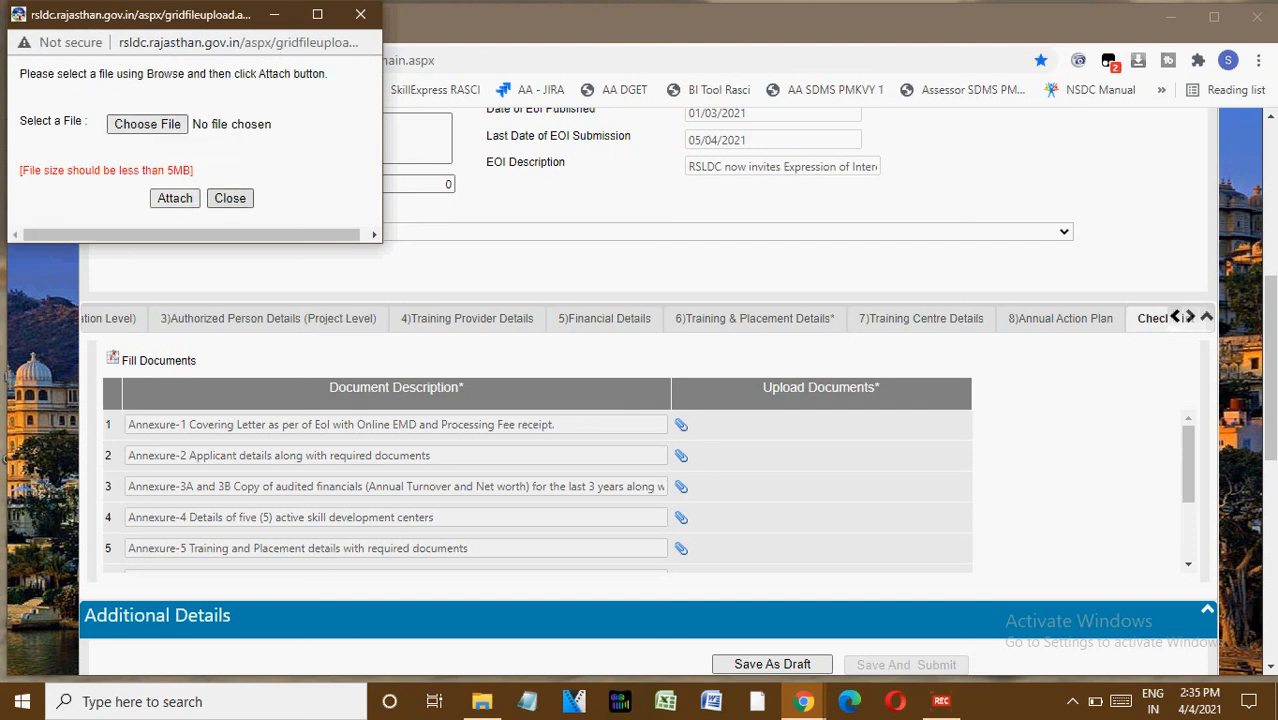
{"action": "left_click", "coordinate": [229, 198]}
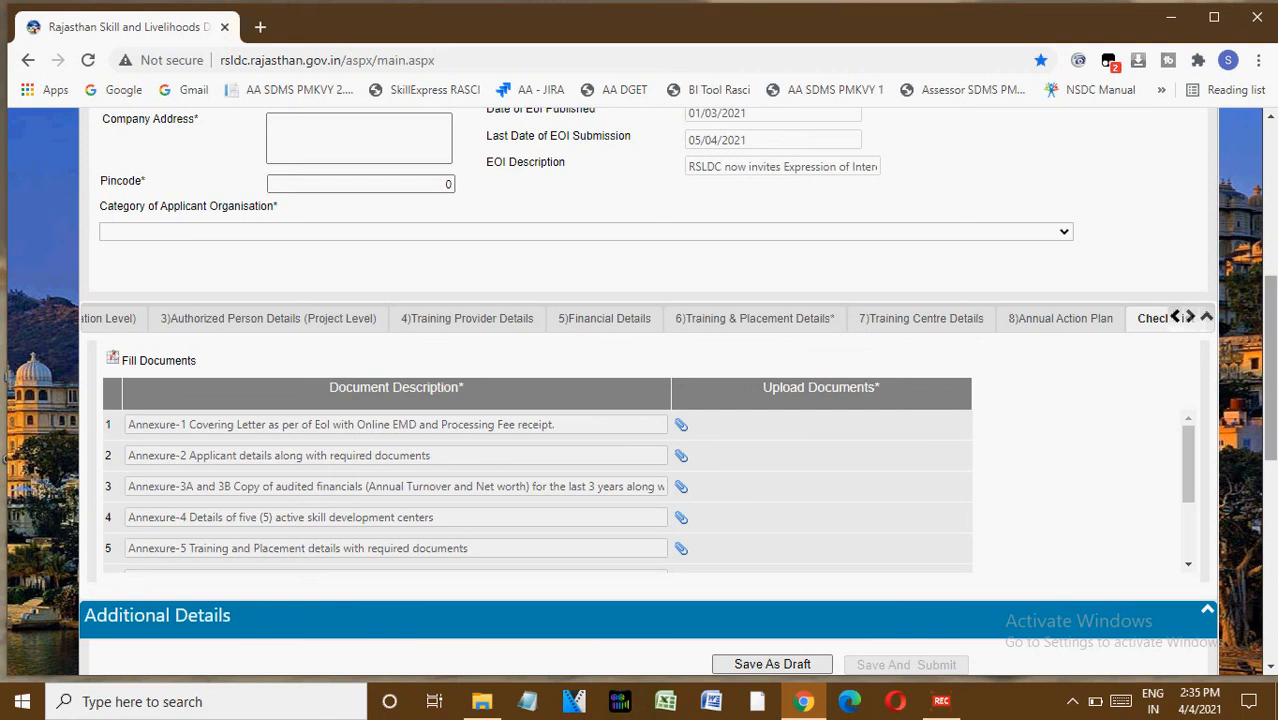
{"action": "left_click_drag", "start_coordinate": [1270, 368], "coordinate": [1270, 499]}
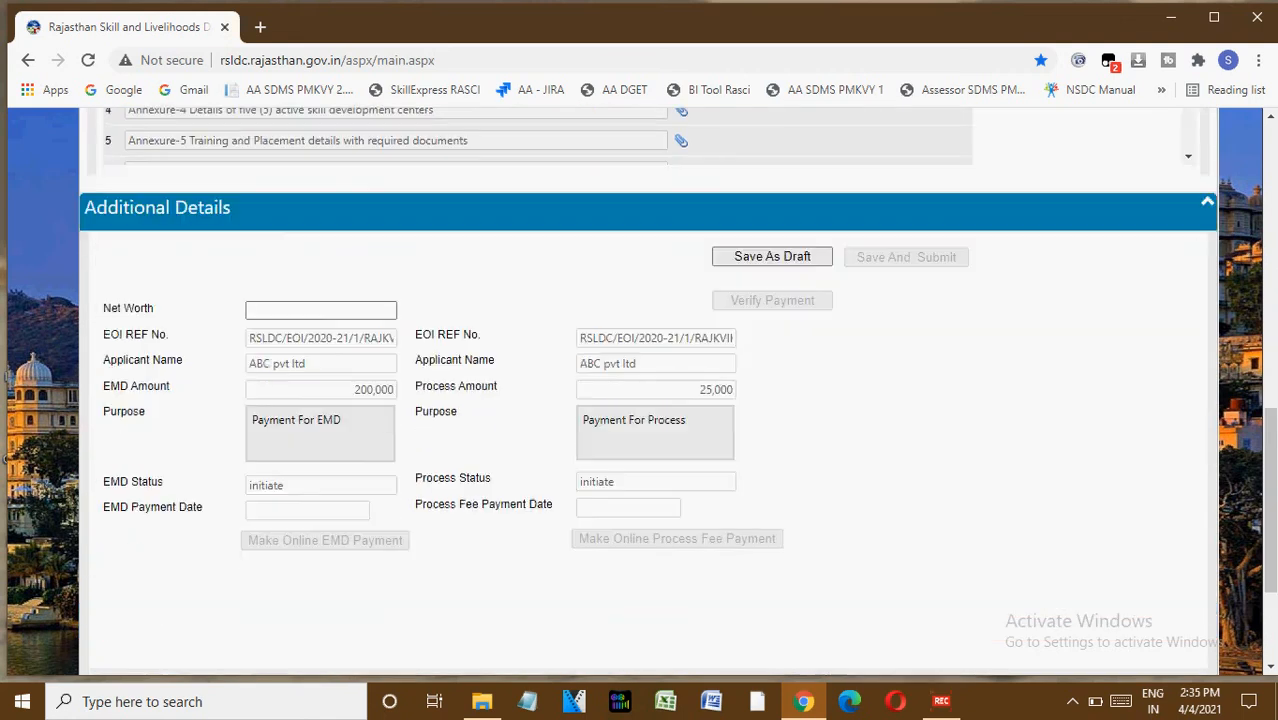
{"action": "left_click", "coordinate": [390, 310]}
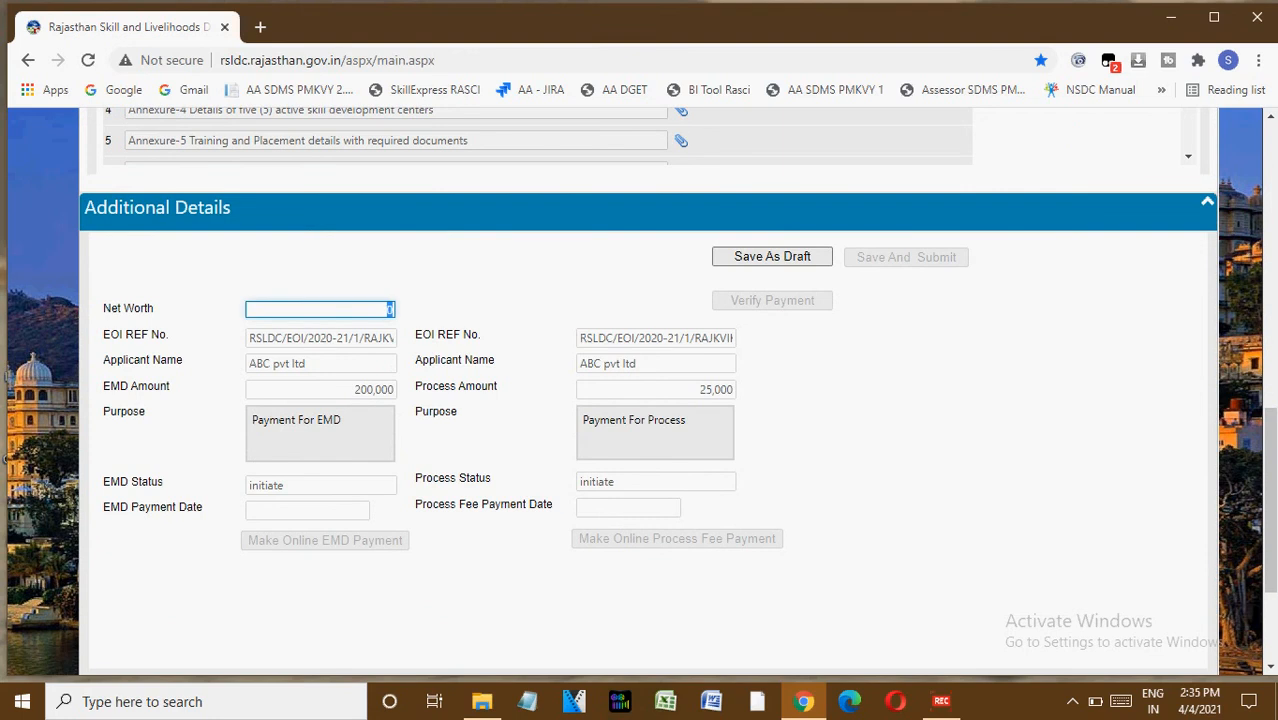
{"action": "key", "text": "Tab"}
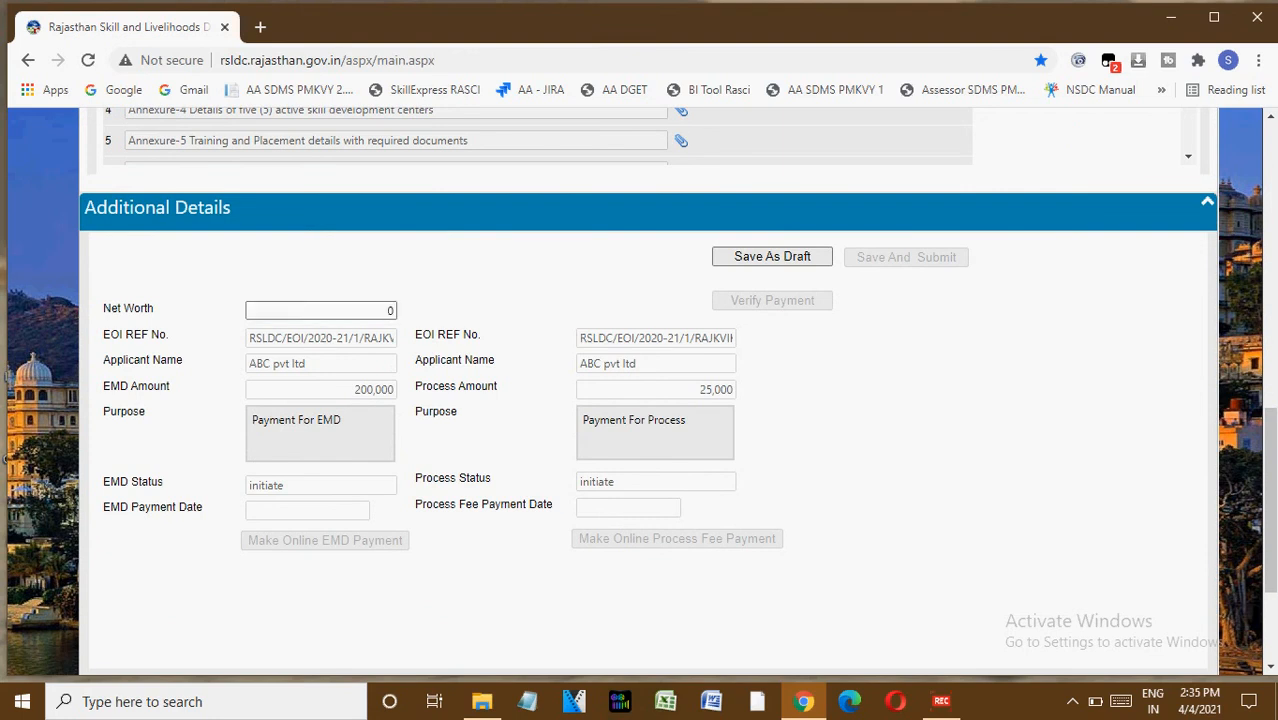